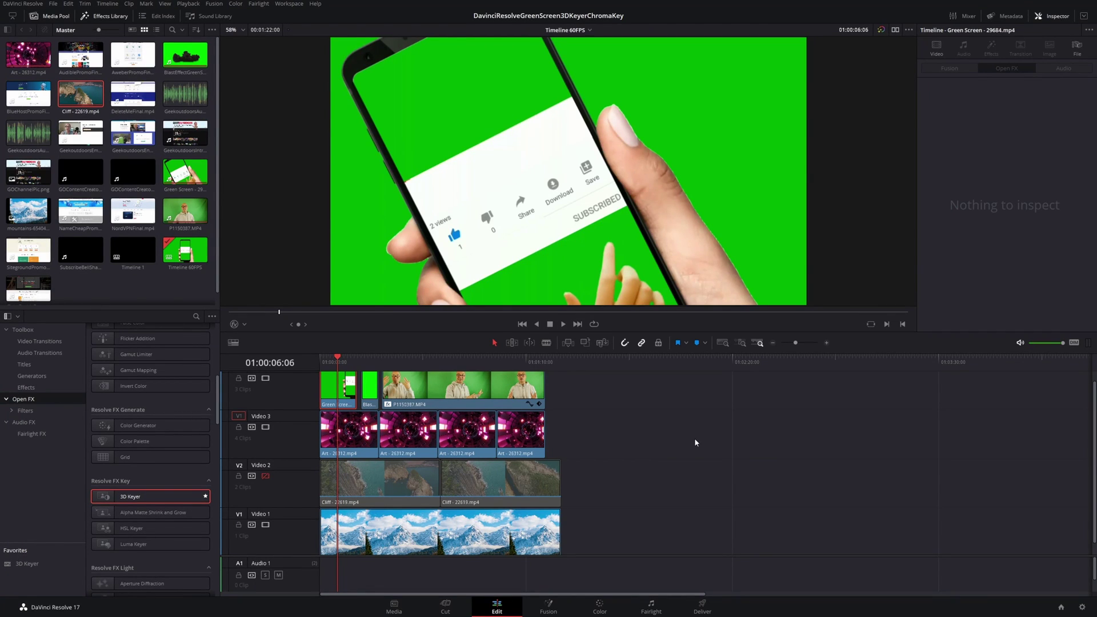
# Step: Preview later frames of the phone clip and look at the Color and Fusion pages before returning to Edit
pyautogui.moveTo(346, 361); pyautogui.dragTo(355, 360)
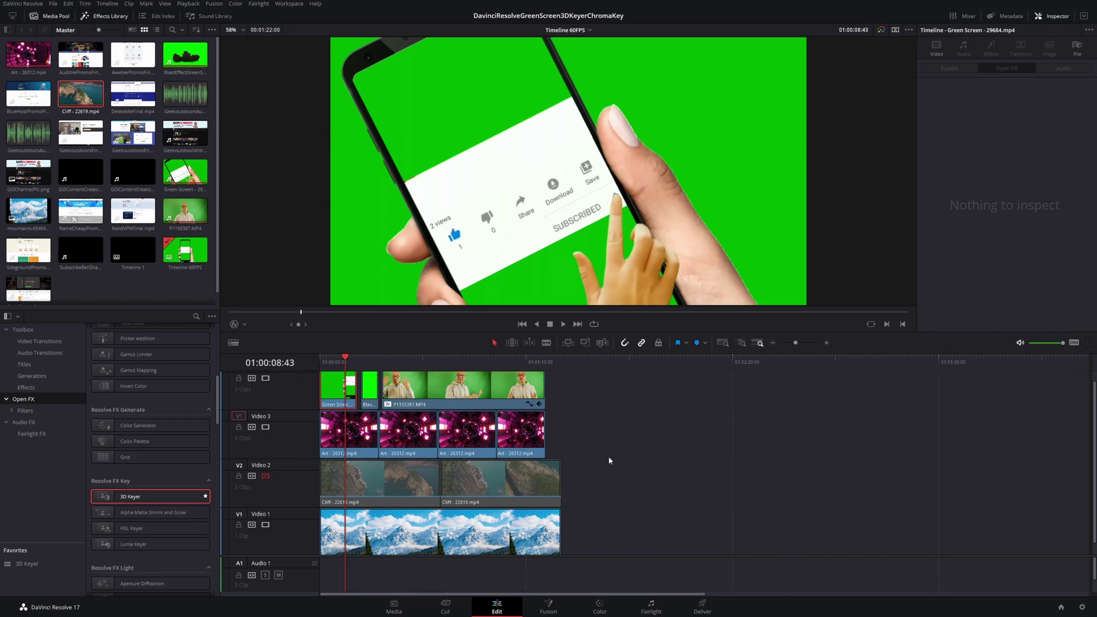
pyautogui.click(599, 608)
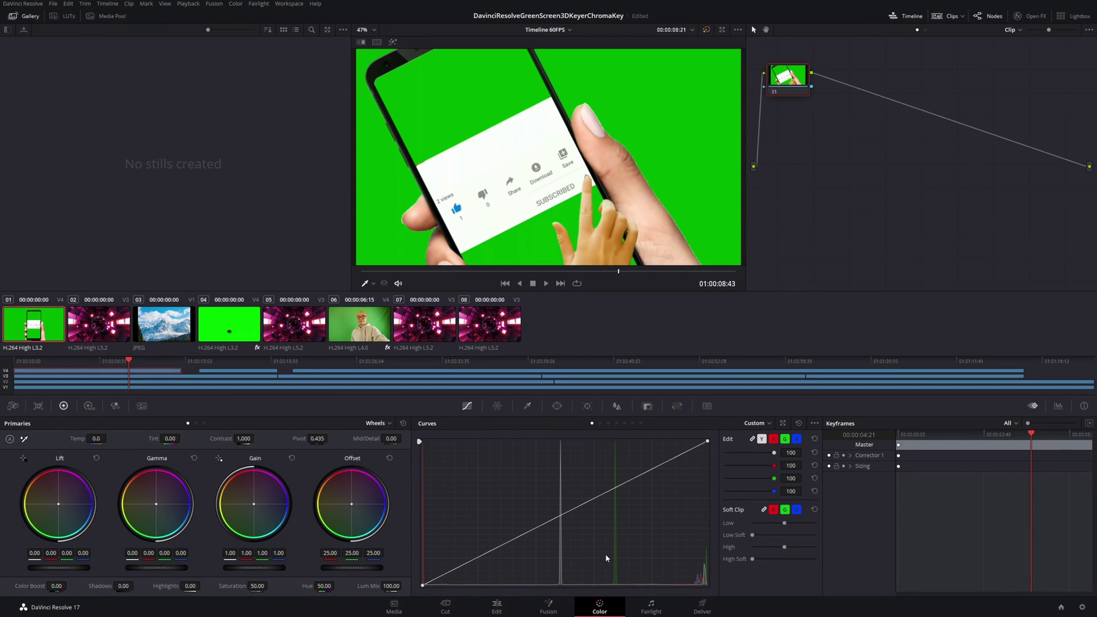
pyautogui.click(564, 610)
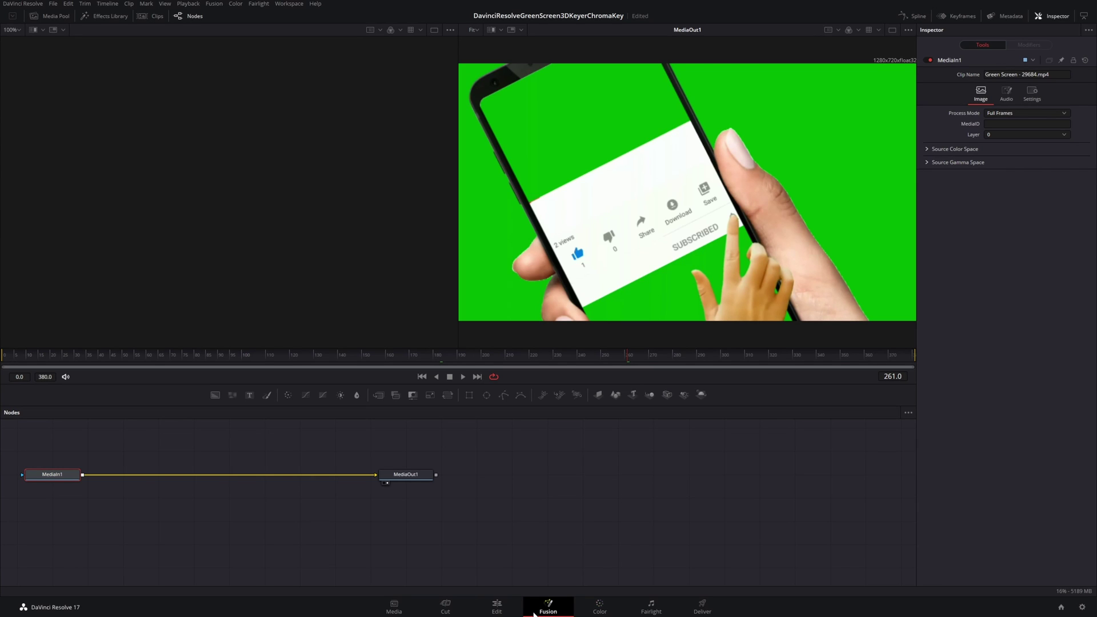
pyautogui.click(495, 610)
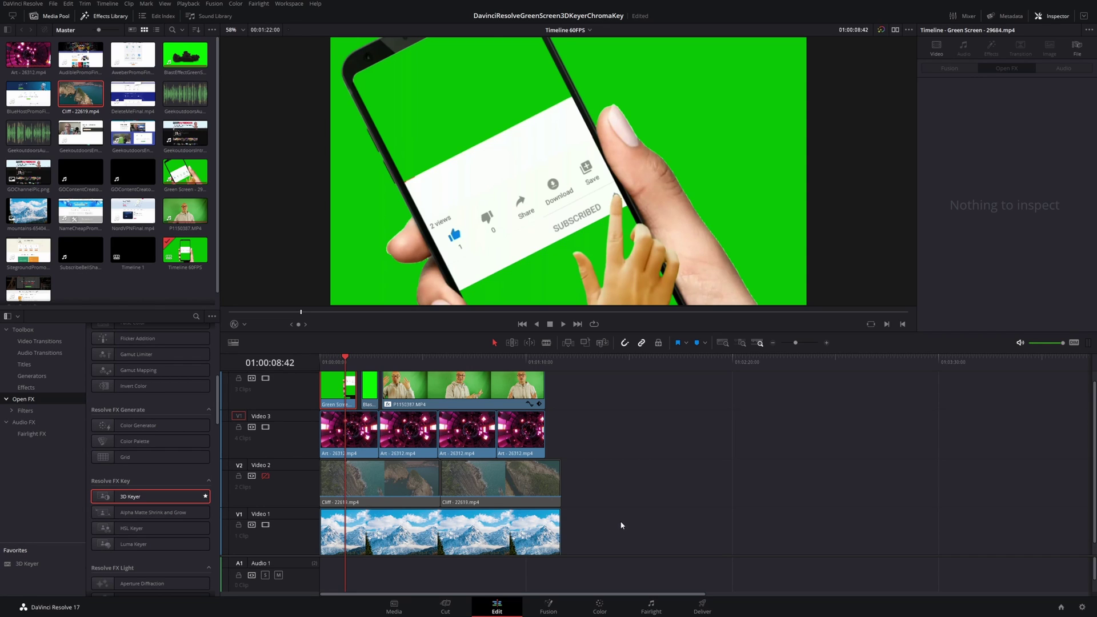
pyautogui.click(547, 609)
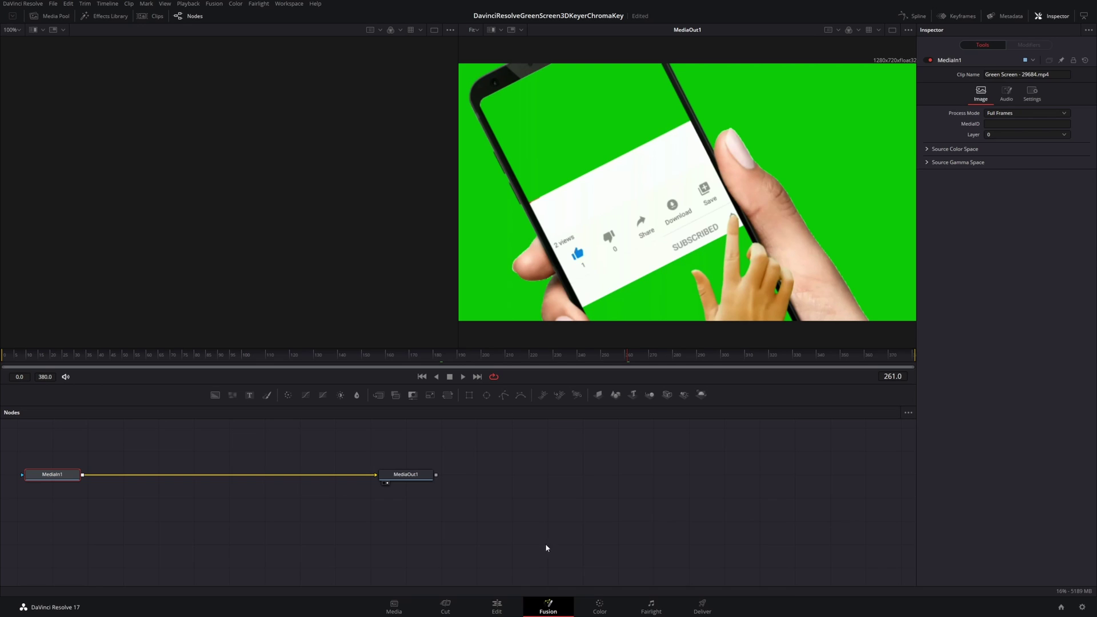
pyautogui.click(597, 610)
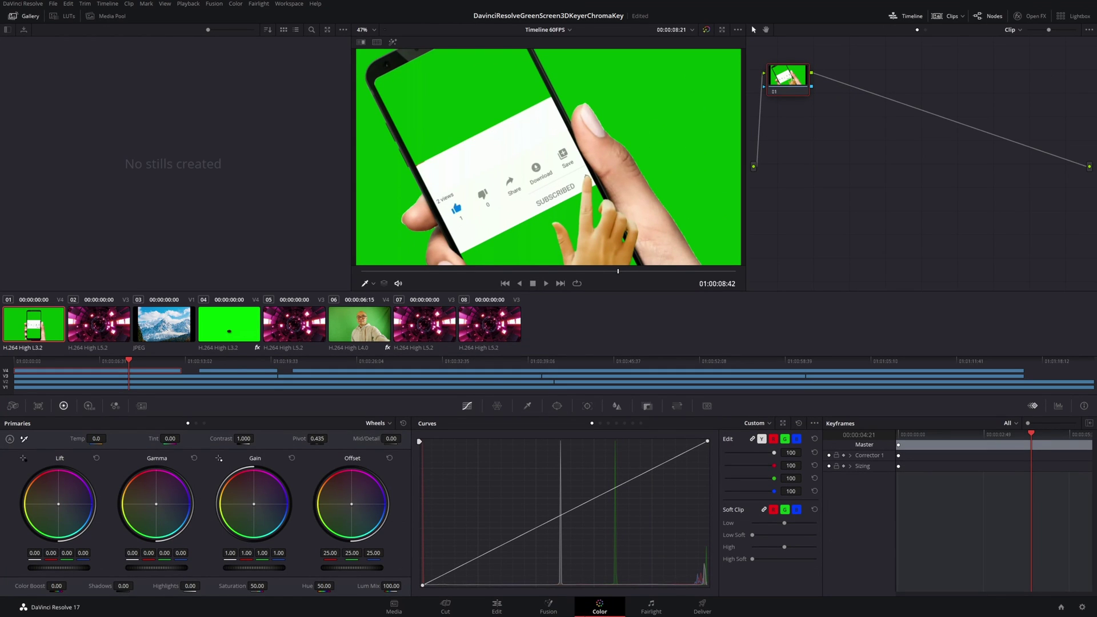
pyautogui.click(503, 611)
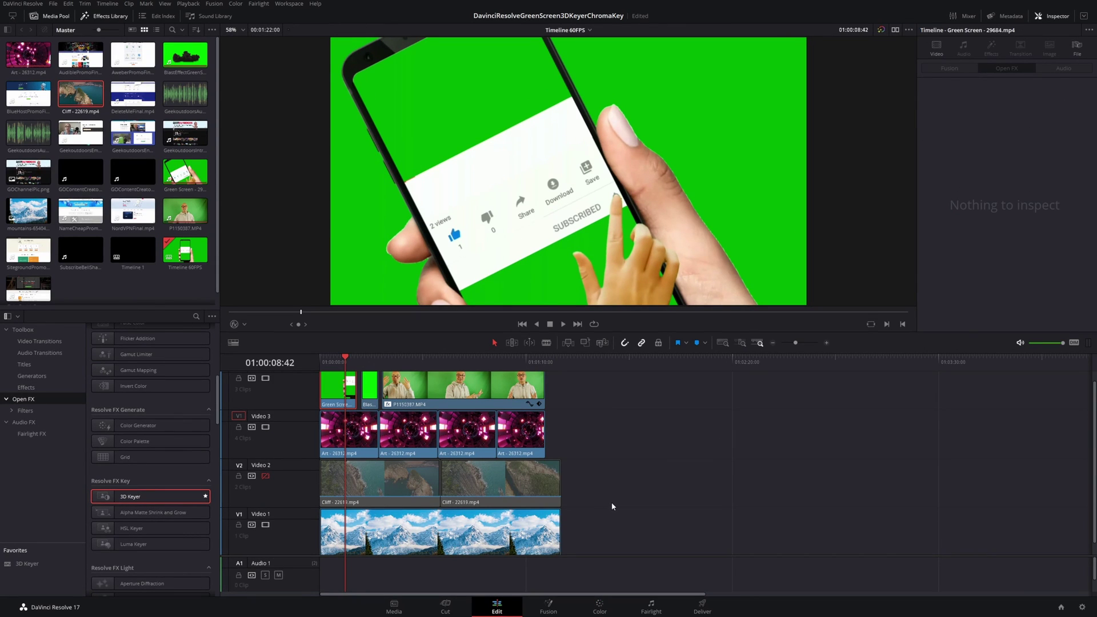
# Step: Jump to the timeline start, toggle the Effects Library, and select the phone green-screen clip
pyautogui.press('Home')
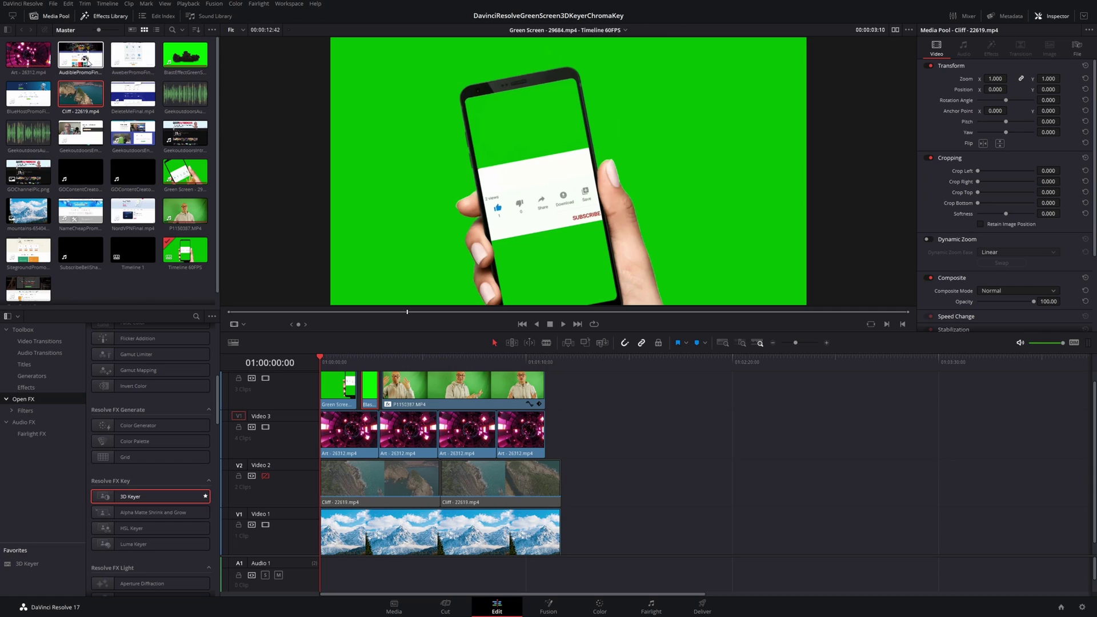
pyautogui.click(106, 19)
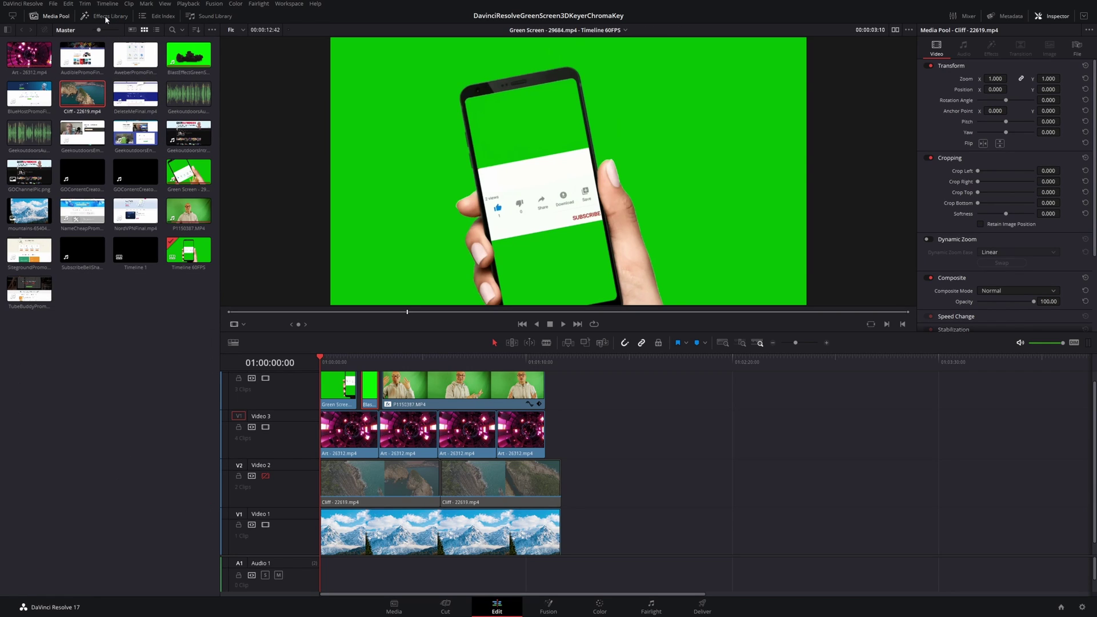
pyautogui.click(106, 19)
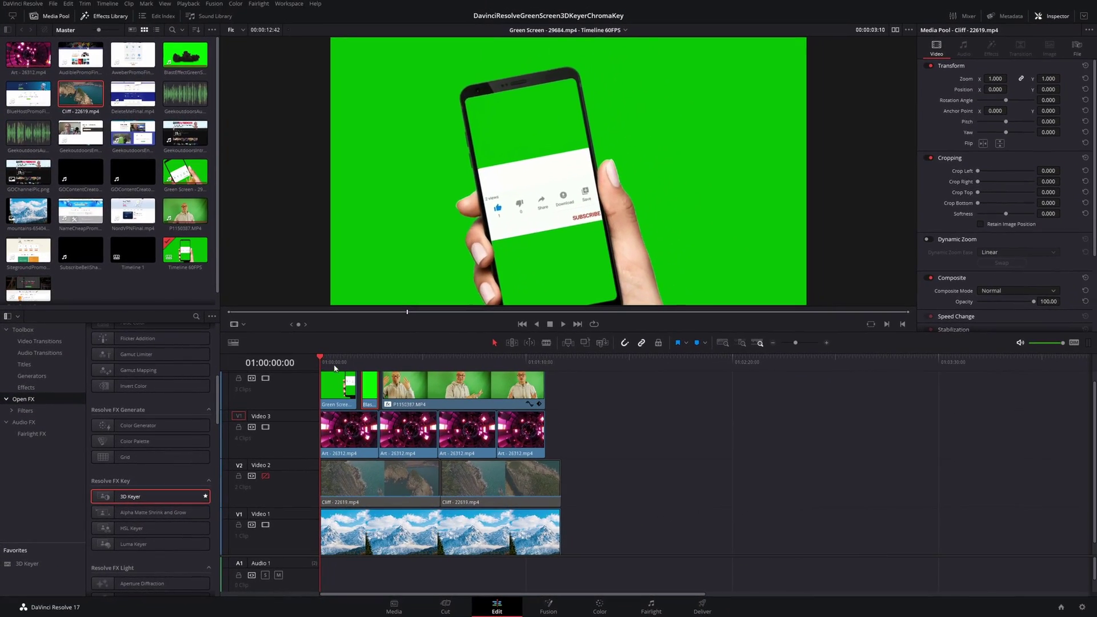
pyautogui.click(376, 378)
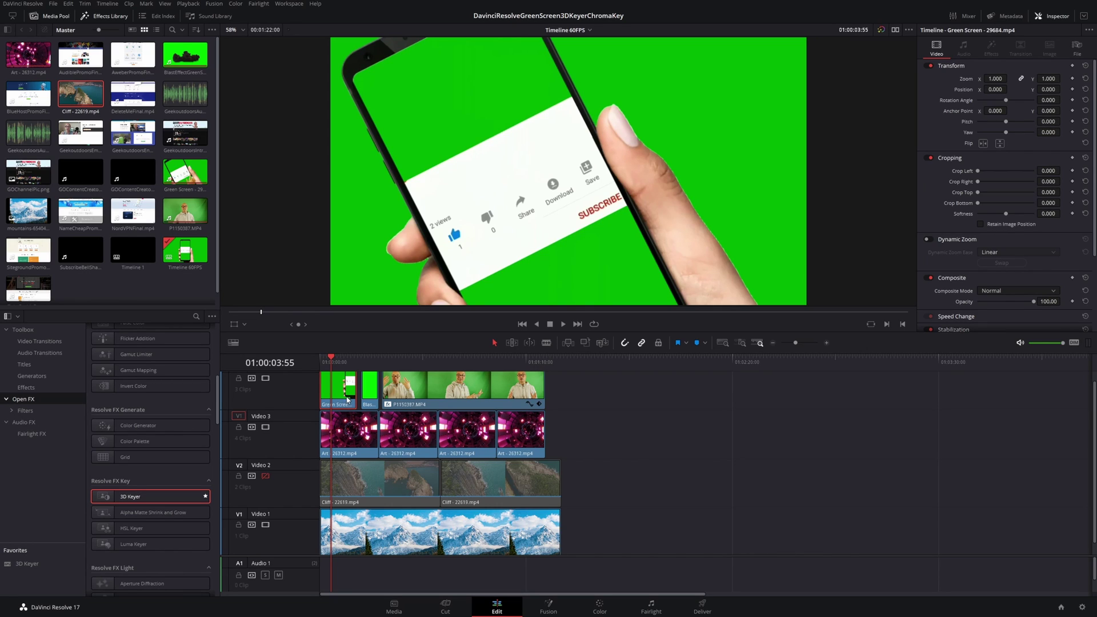
# Step: Select the smoke clip, then the presenter clip P1150387.MP4
pyautogui.click(368, 360)
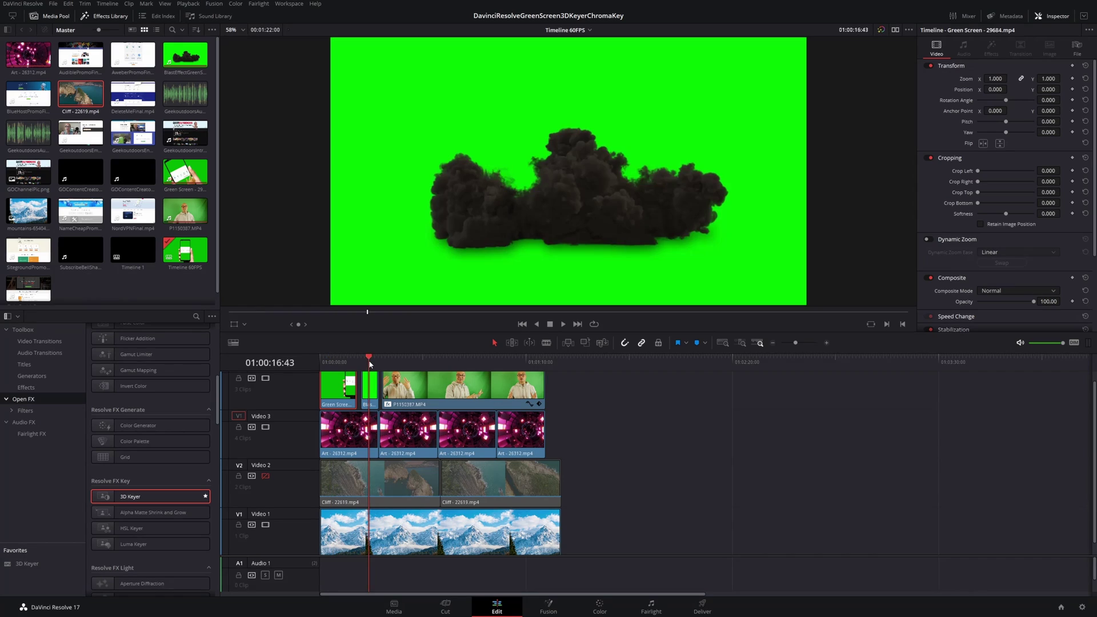
pyautogui.click(370, 394)
pyautogui.click(404, 362)
pyautogui.click(410, 387)
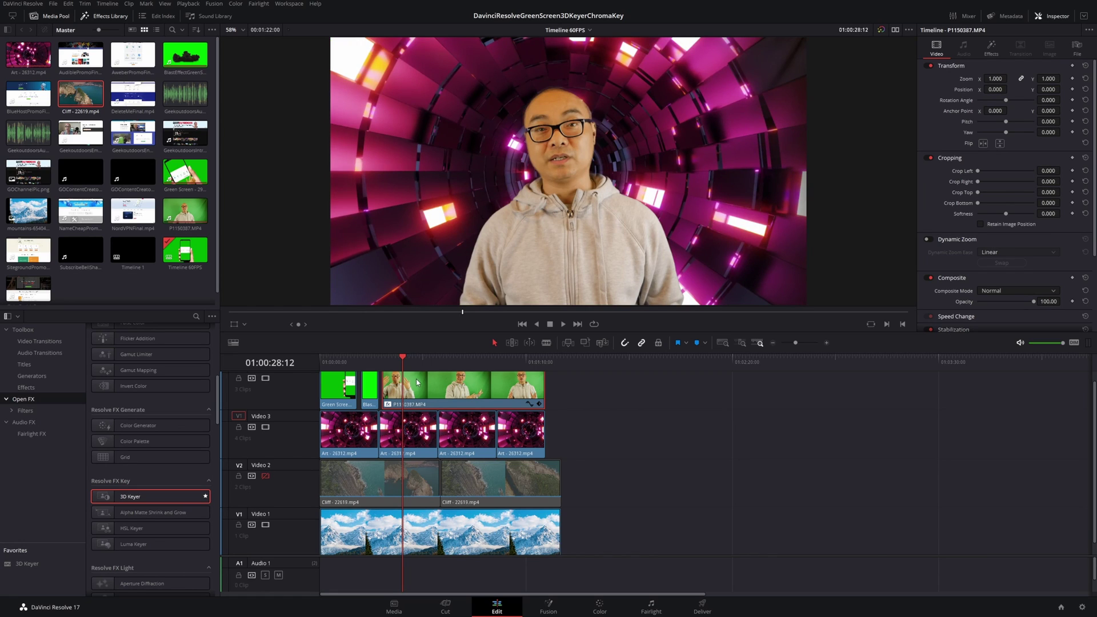
# Step: Select the phone green-screen clip, then move into the presenter section at 01:00:26:45
pyautogui.click(369, 360)
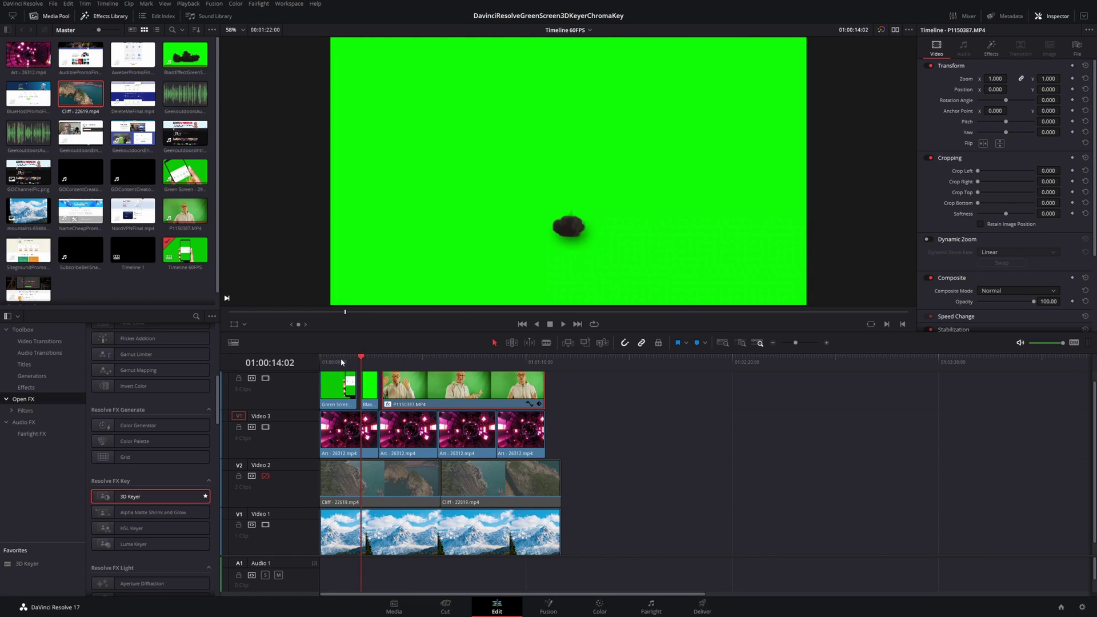
pyautogui.click(341, 362)
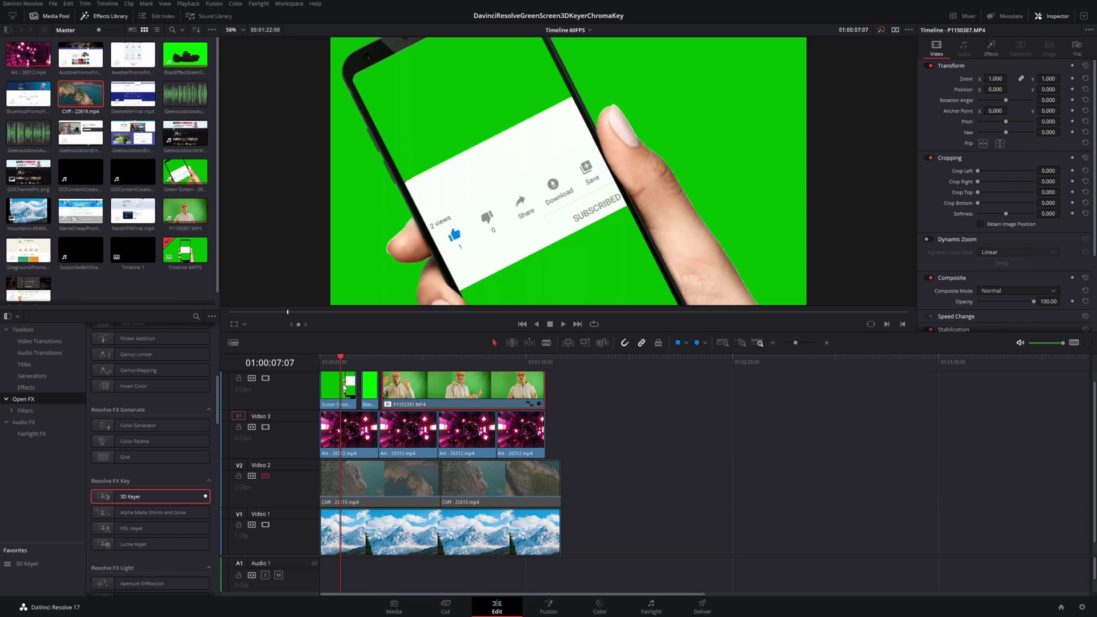
pyautogui.click(345, 388)
pyautogui.press('Down')
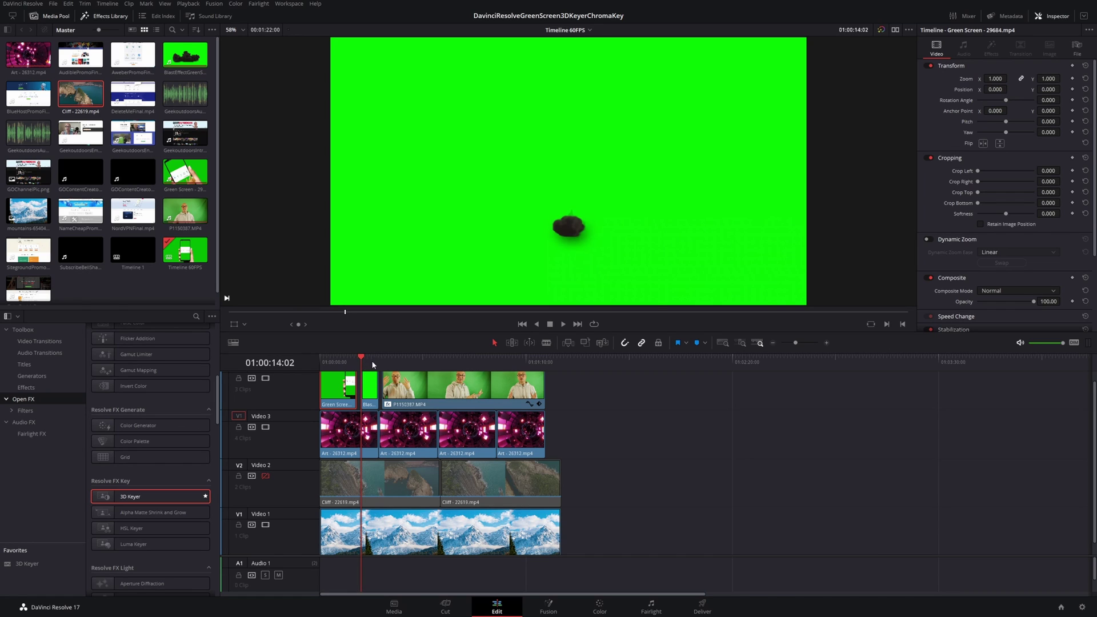
pyautogui.click(399, 359)
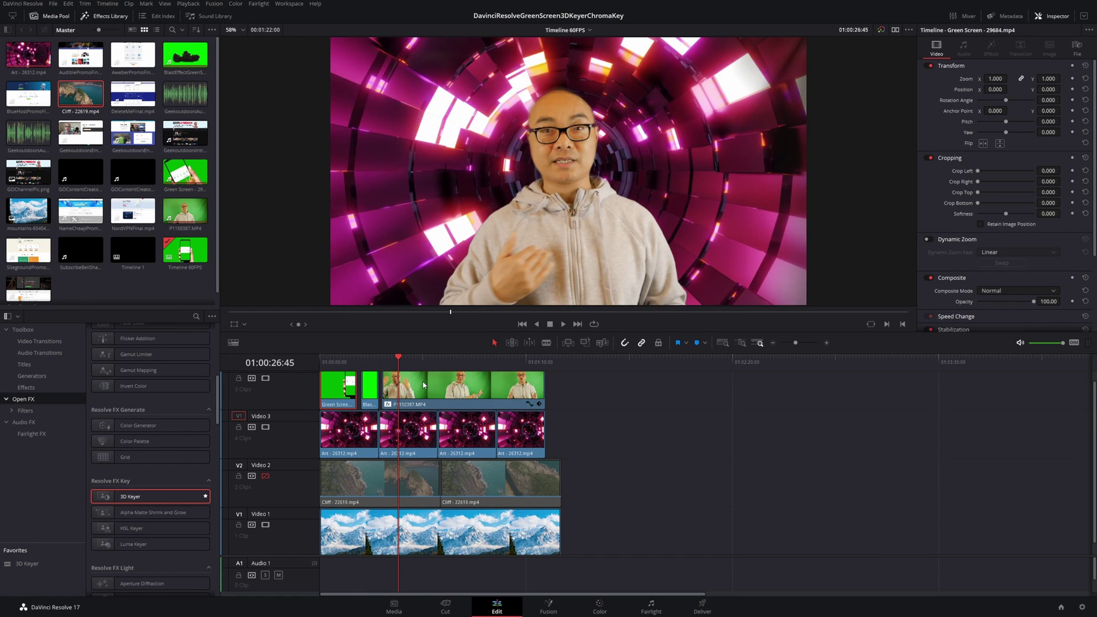
# Step: Disable and then delete the 3D Keyer on presenter clip P1150387.MP4
pyautogui.click(991, 49)
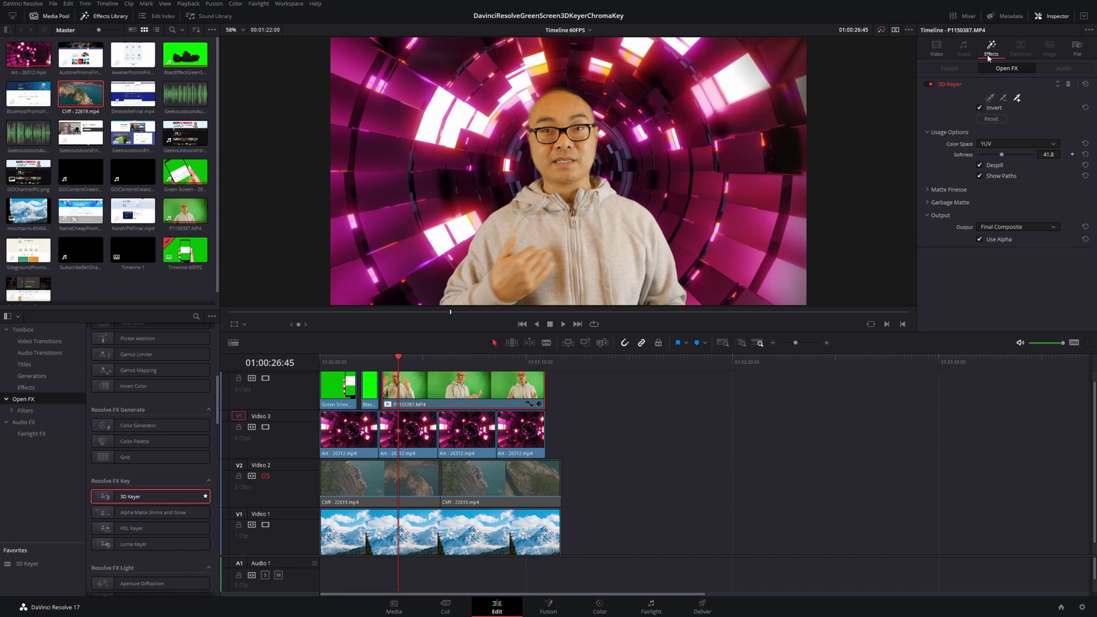
pyautogui.click(931, 84)
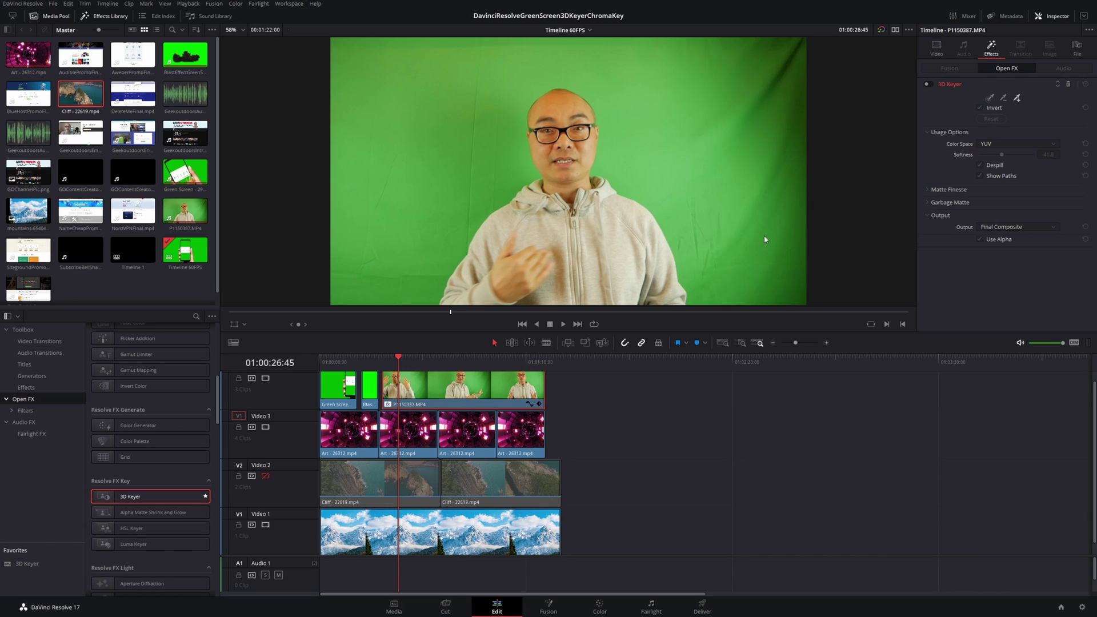
pyautogui.click(1068, 85)
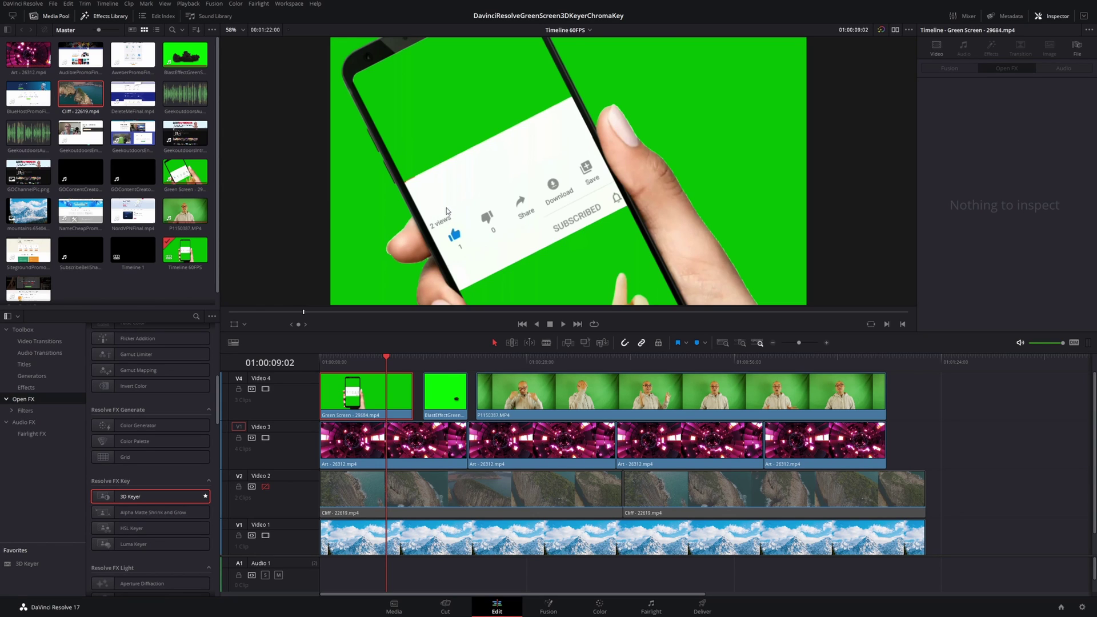
# Step: Play back the phone clip, then apply the 3D Keyer from Resolve FX Key to it on V4
pyautogui.click(360, 363)
pyautogui.press('space')
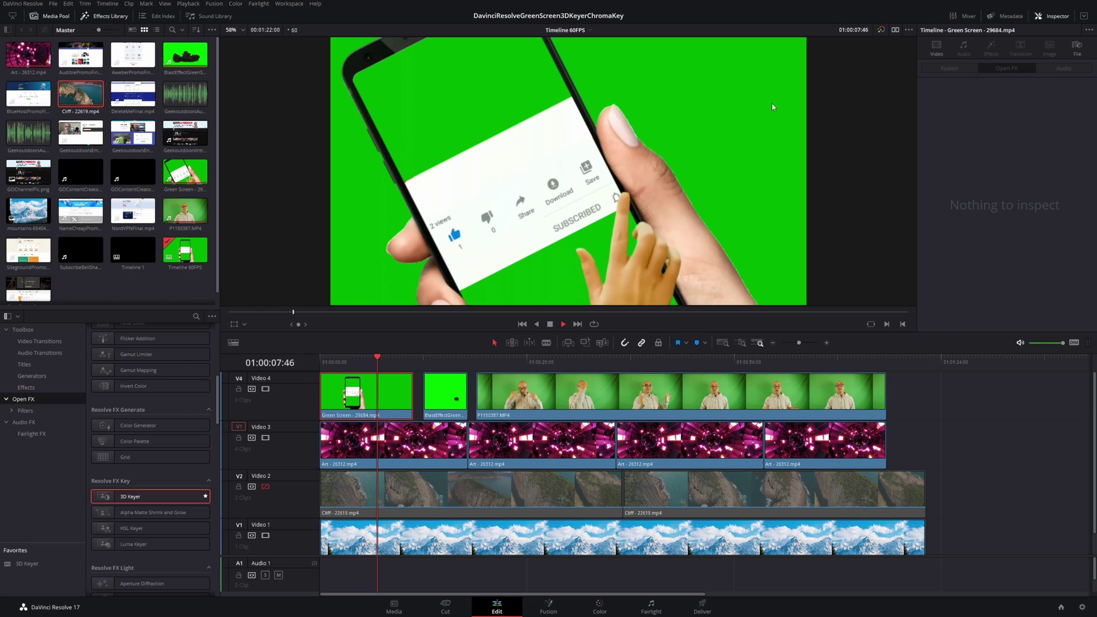
pyautogui.press('space')
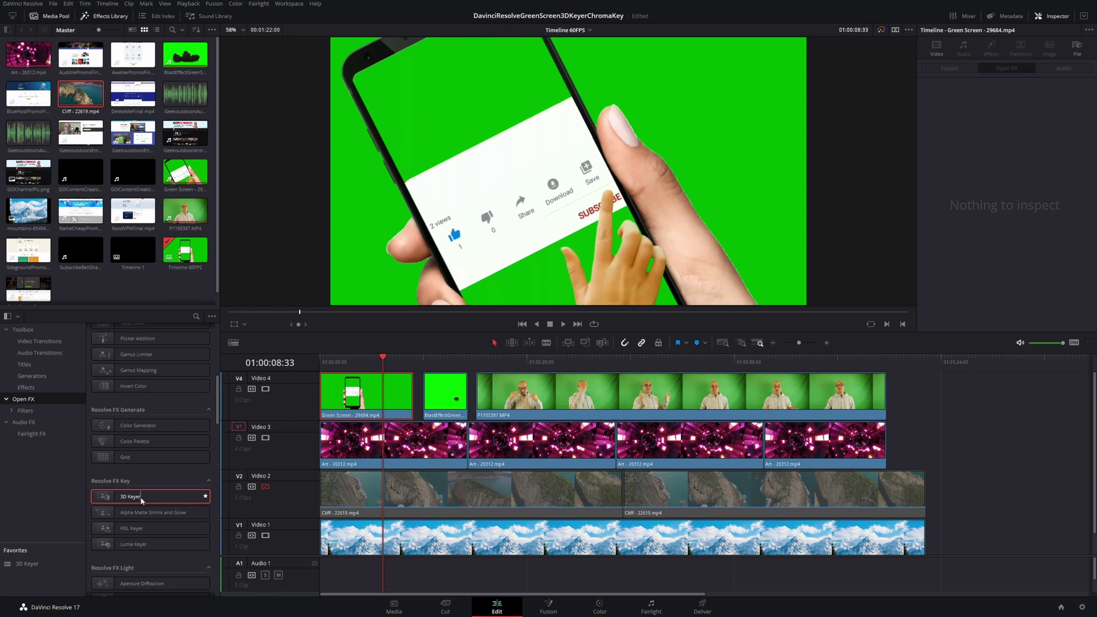
pyautogui.moveTo(131, 500); pyautogui.dragTo(348, 410)
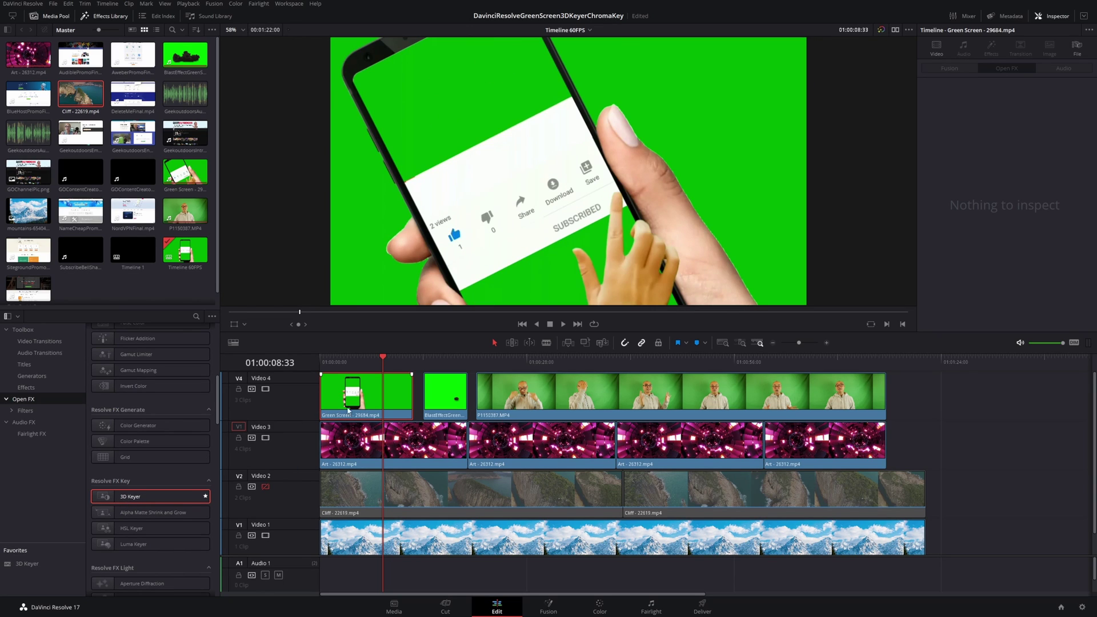
pyautogui.moveTo(135, 497); pyautogui.dragTo(356, 404)
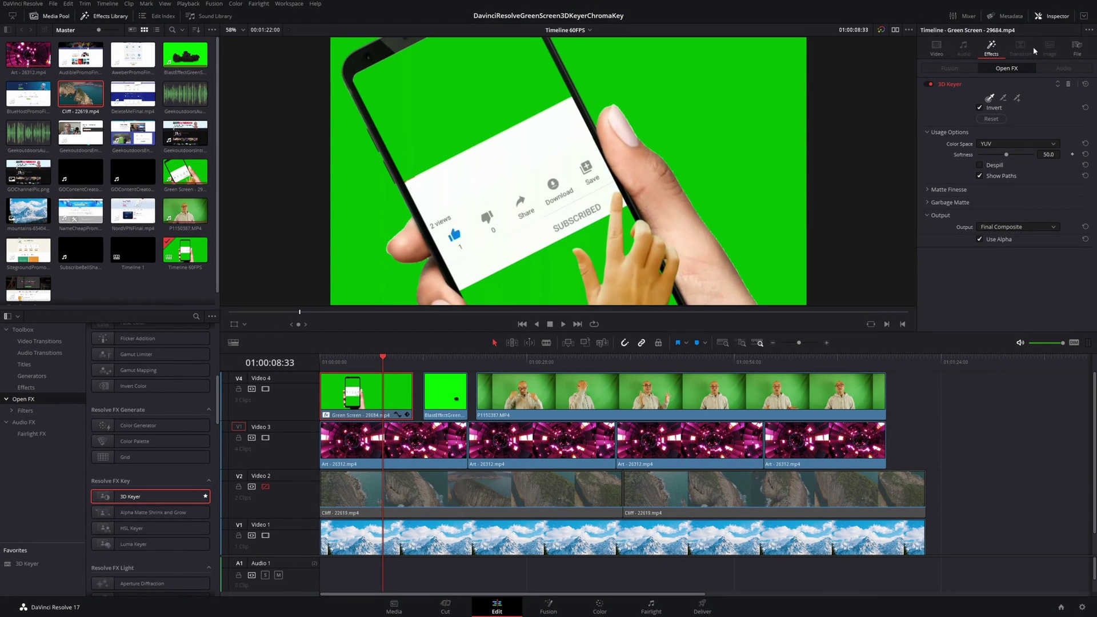
pyautogui.click(1059, 19)
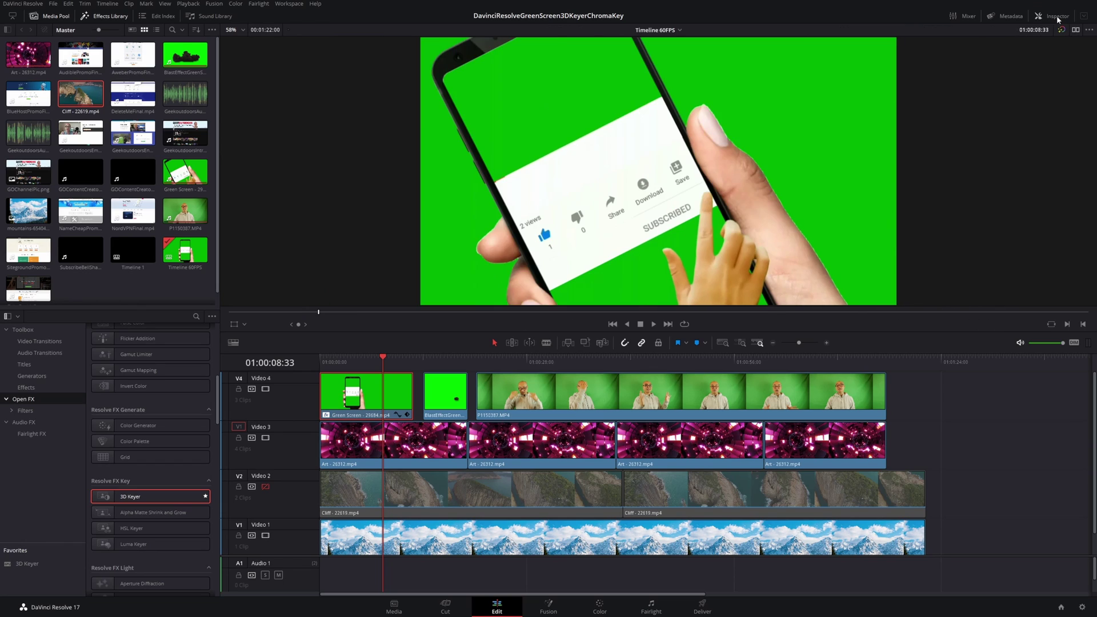
pyautogui.click(1057, 19)
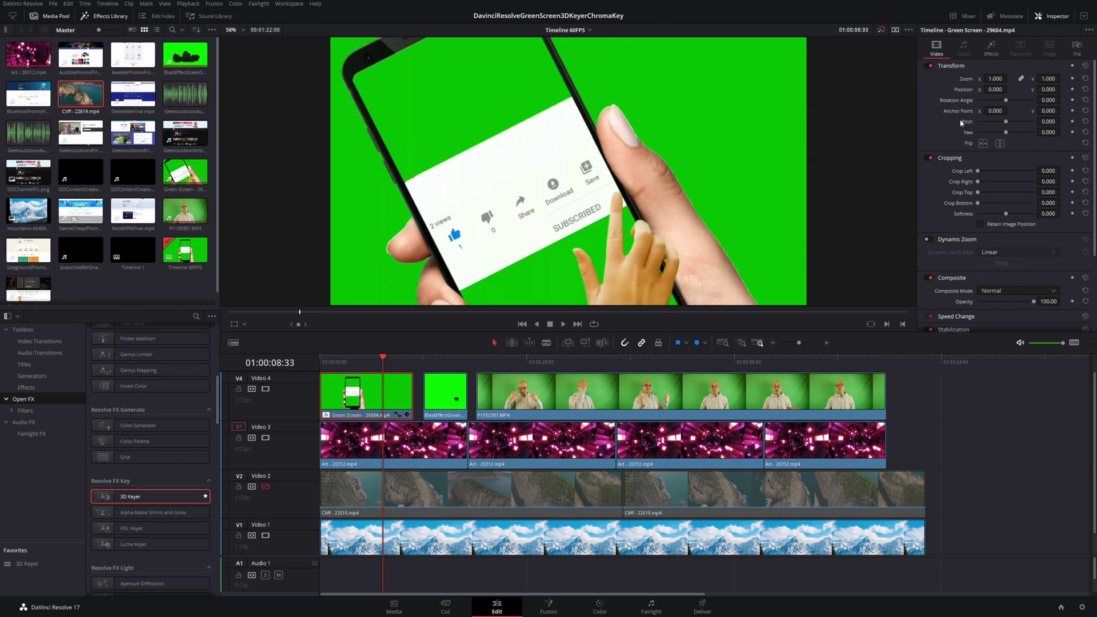
pyautogui.click(991, 51)
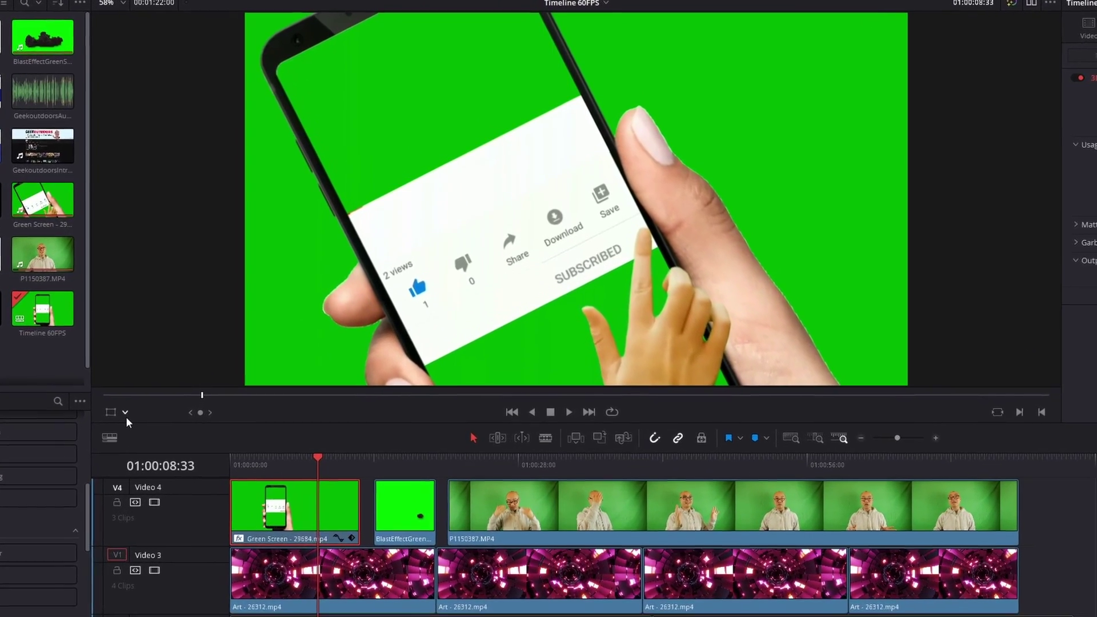
# Step: Switch the viewer overlay from transform handles to Open FX Overlay for the phone clip
pyautogui.click(100, 432)
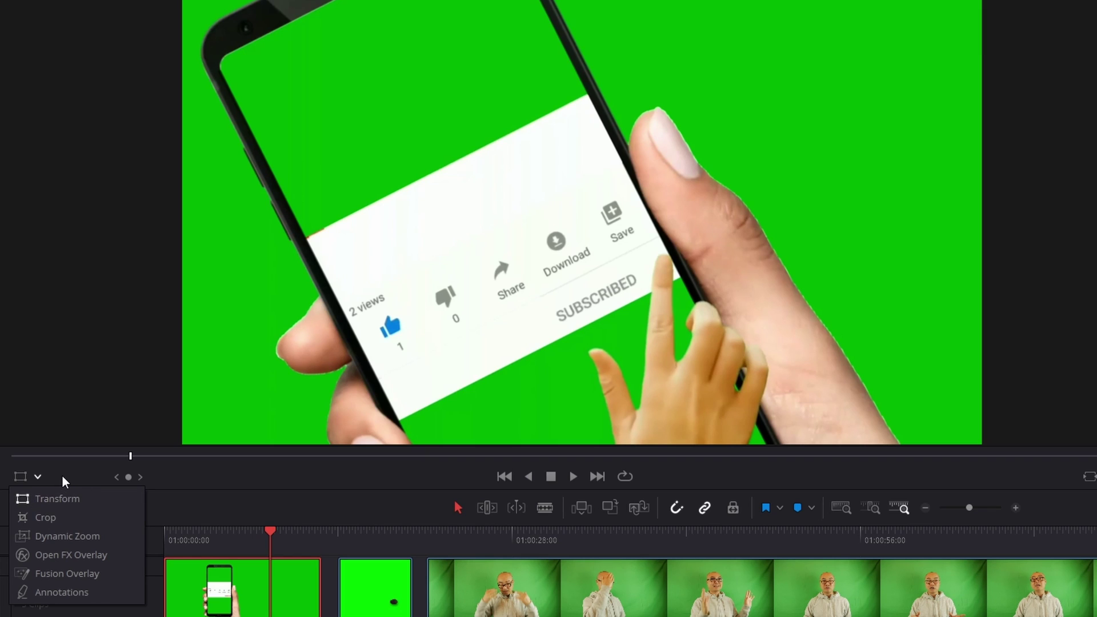
pyautogui.click(37, 480)
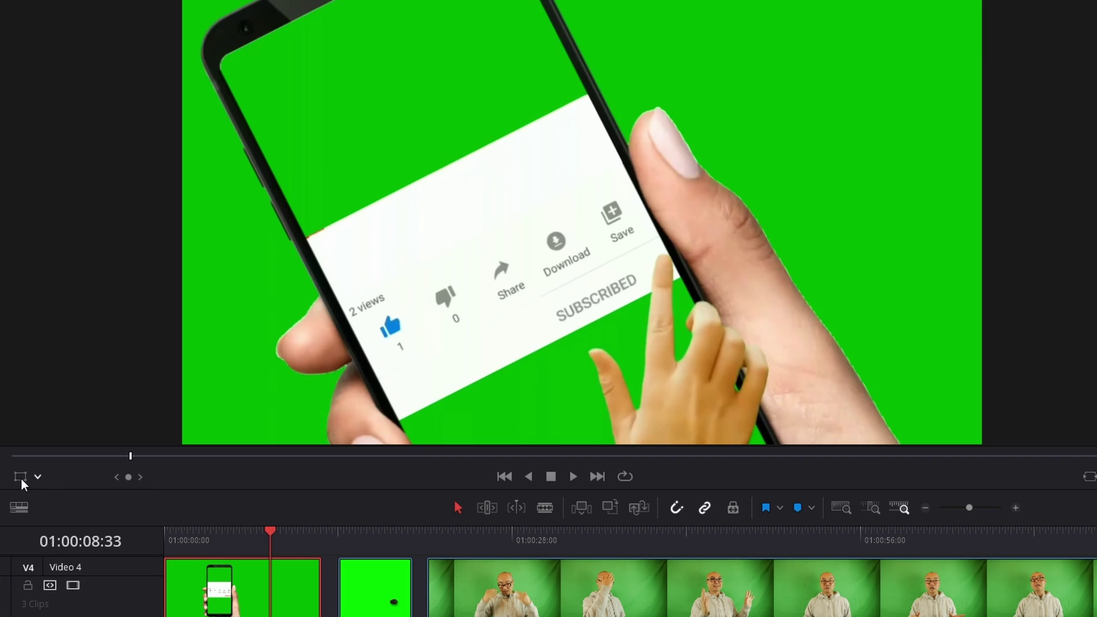
pyautogui.click(21, 480)
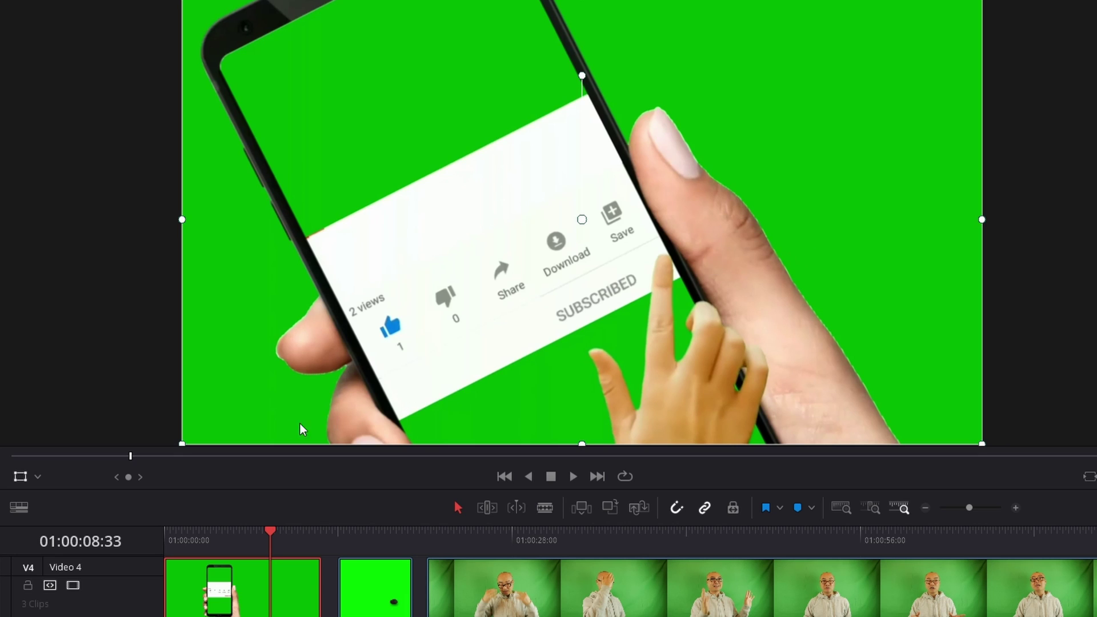
pyautogui.click(38, 480)
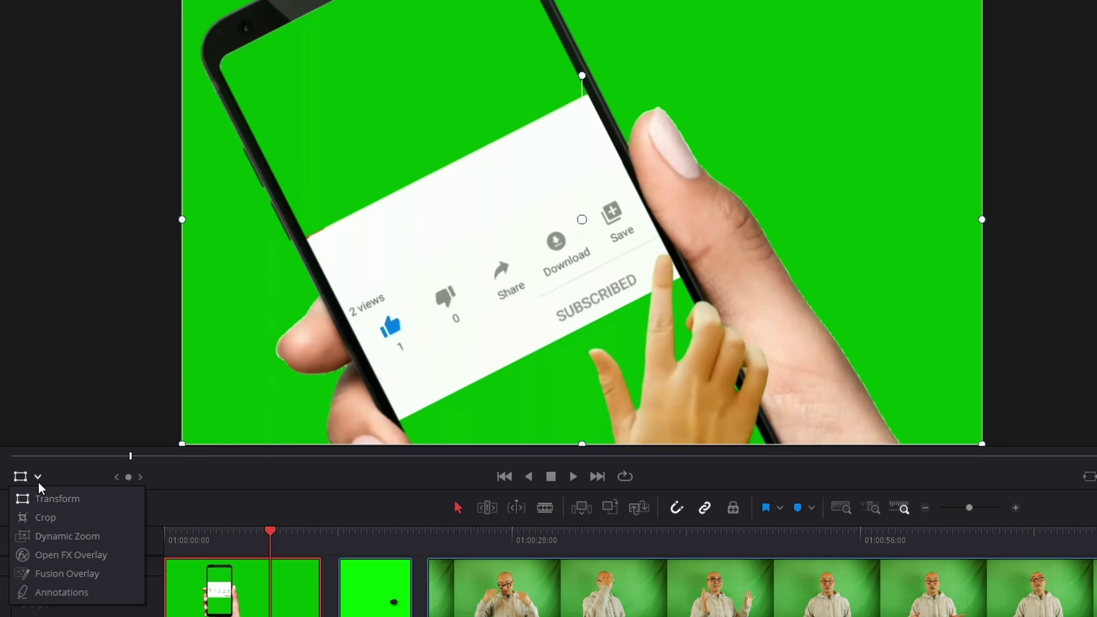
pyautogui.click(70, 560)
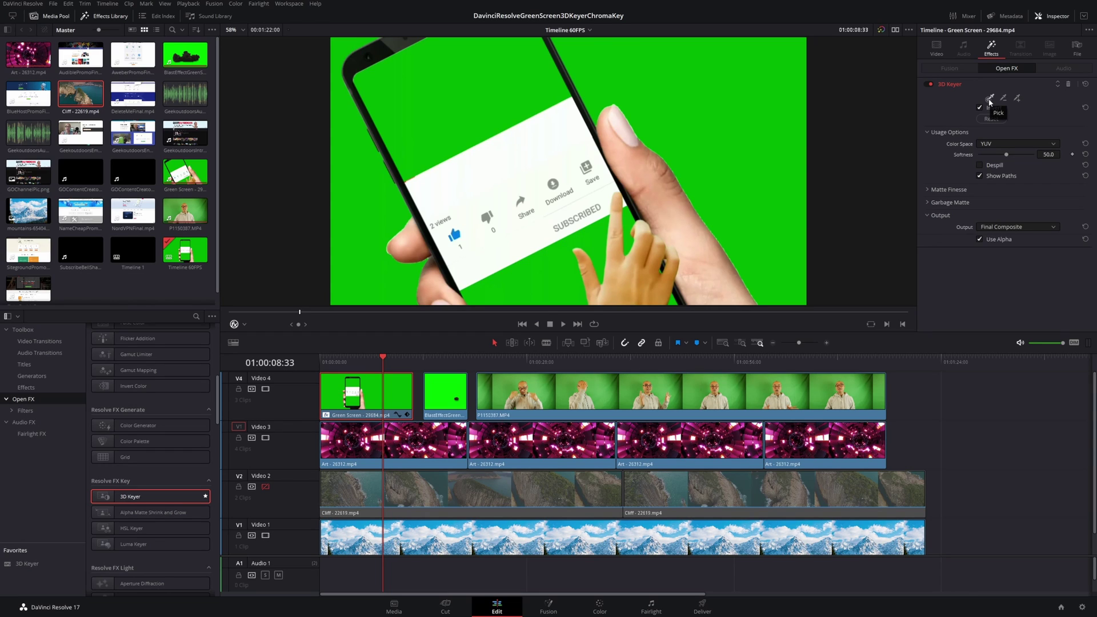
# Step: Pick the green behind the phone with the 3D Keyer eyedropper, then play back from 01:00:04:03
pyautogui.click(990, 99)
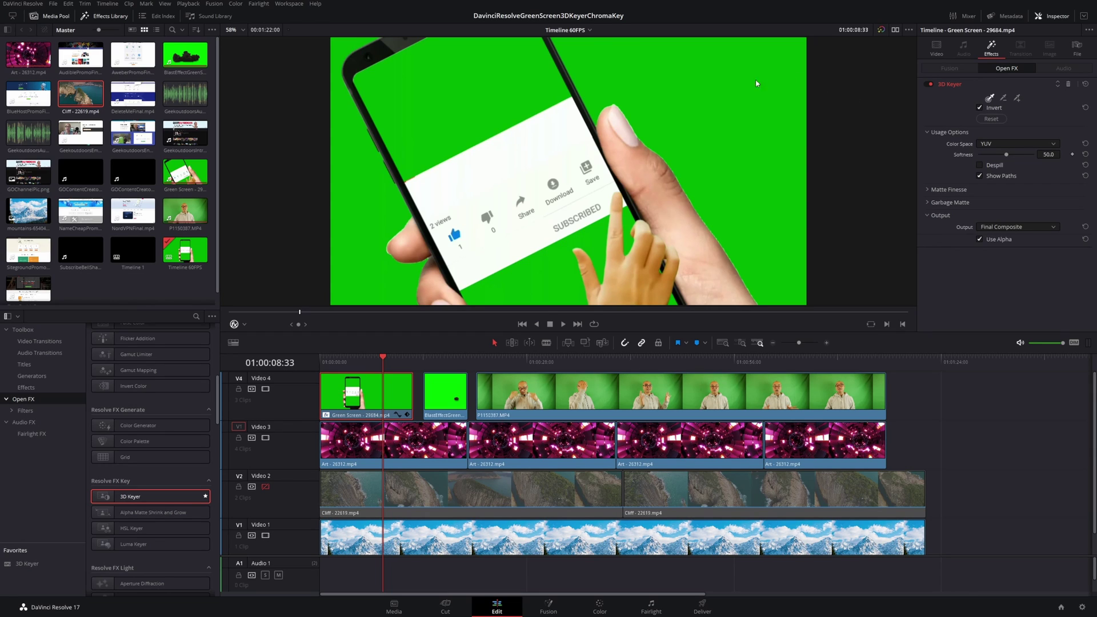
pyautogui.click(725, 85)
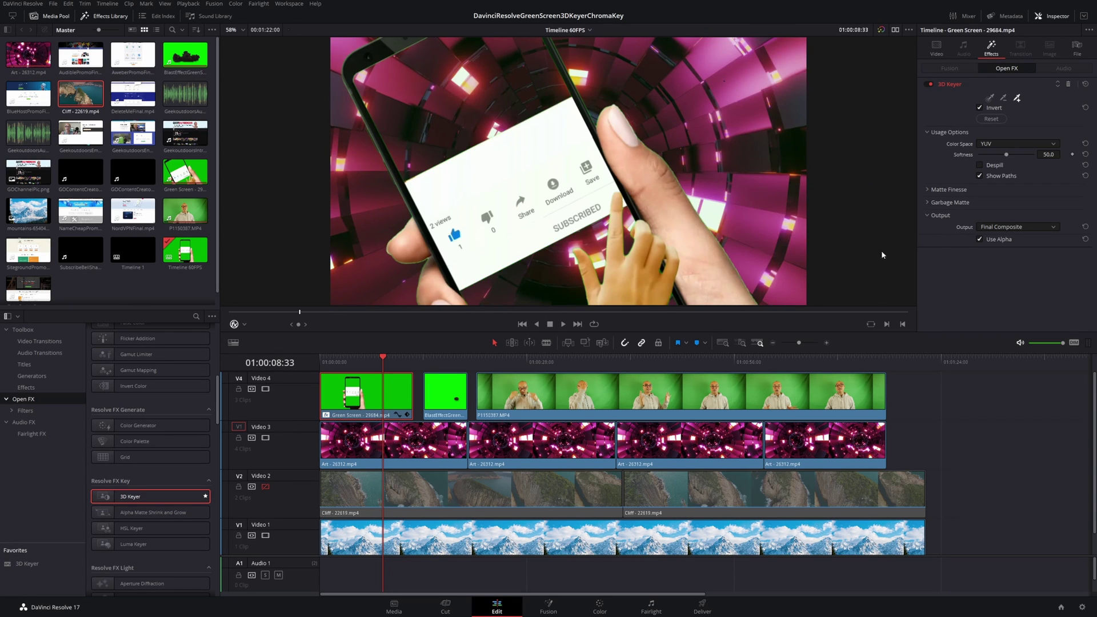
pyautogui.click(350, 361)
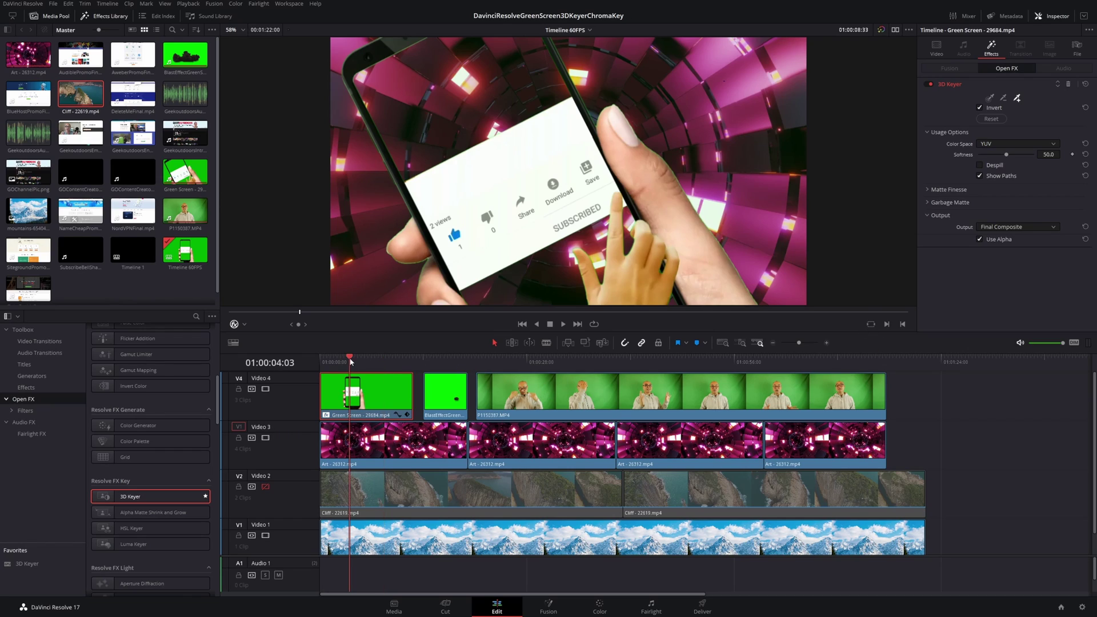
pyautogui.press('space')
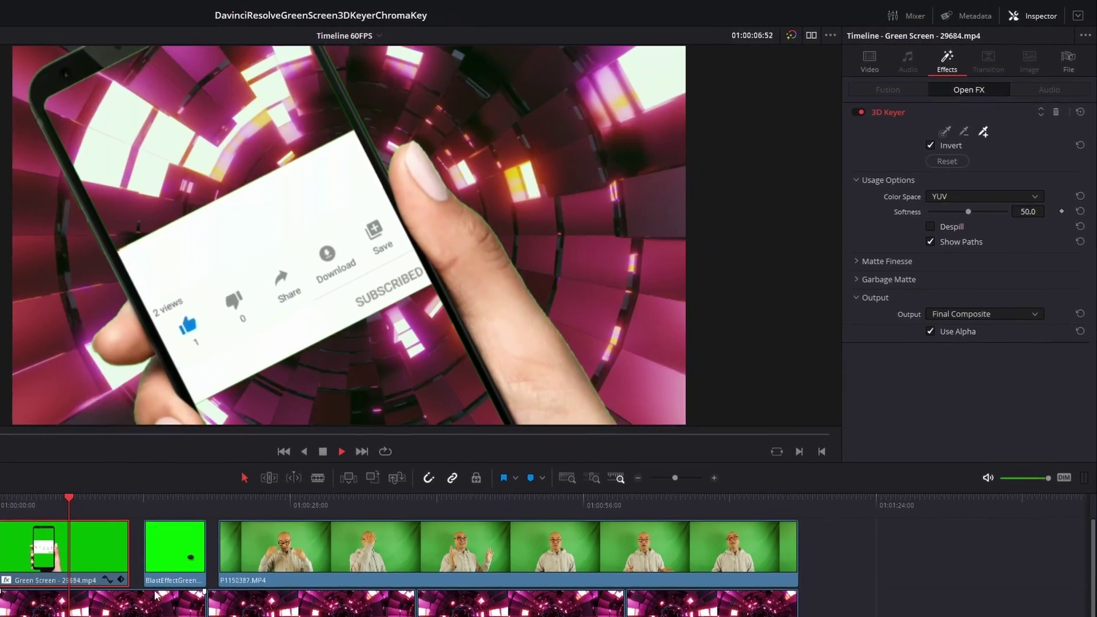
pyautogui.press('space')
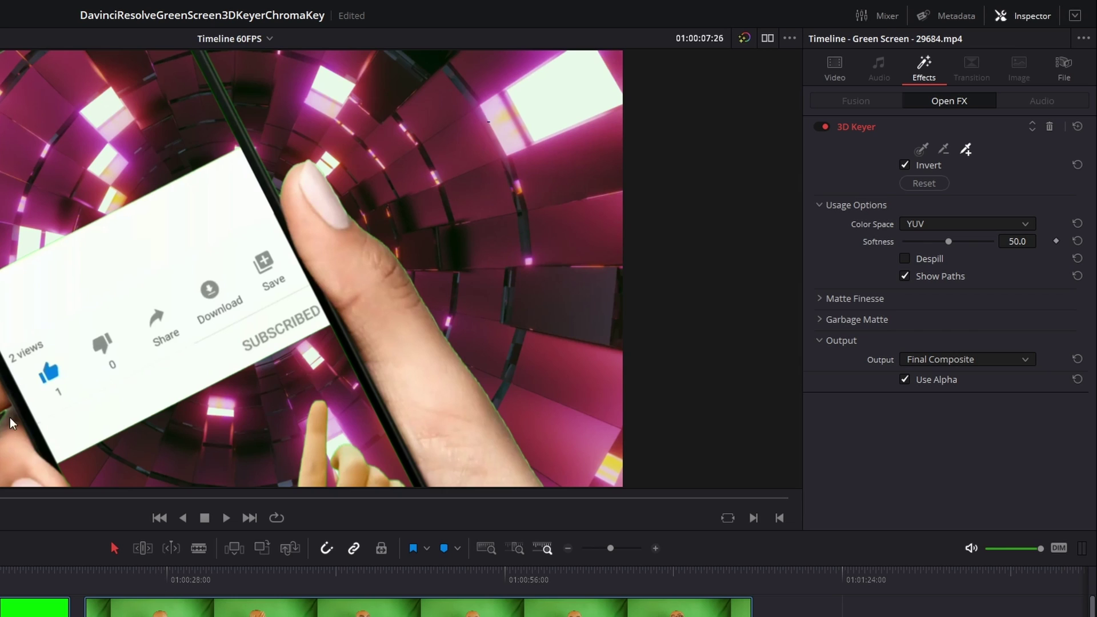
# Step: Enable Despill on the phone key, disable tracks Video 3 and Video 1, and go to 01:00:06:39
pyautogui.click(906, 259)
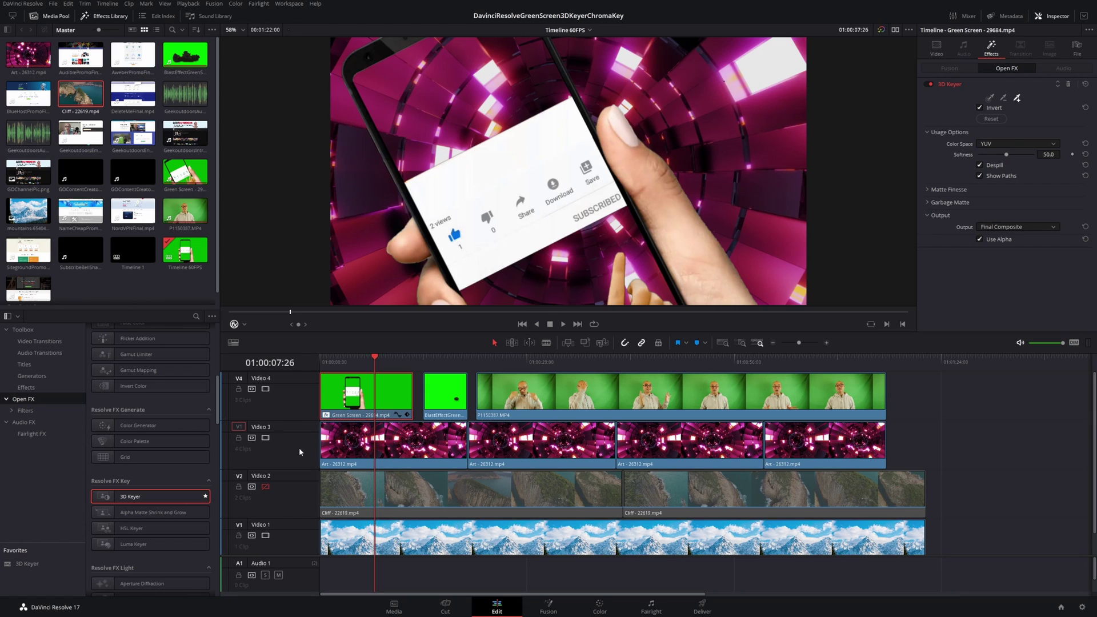
pyautogui.click(265, 438)
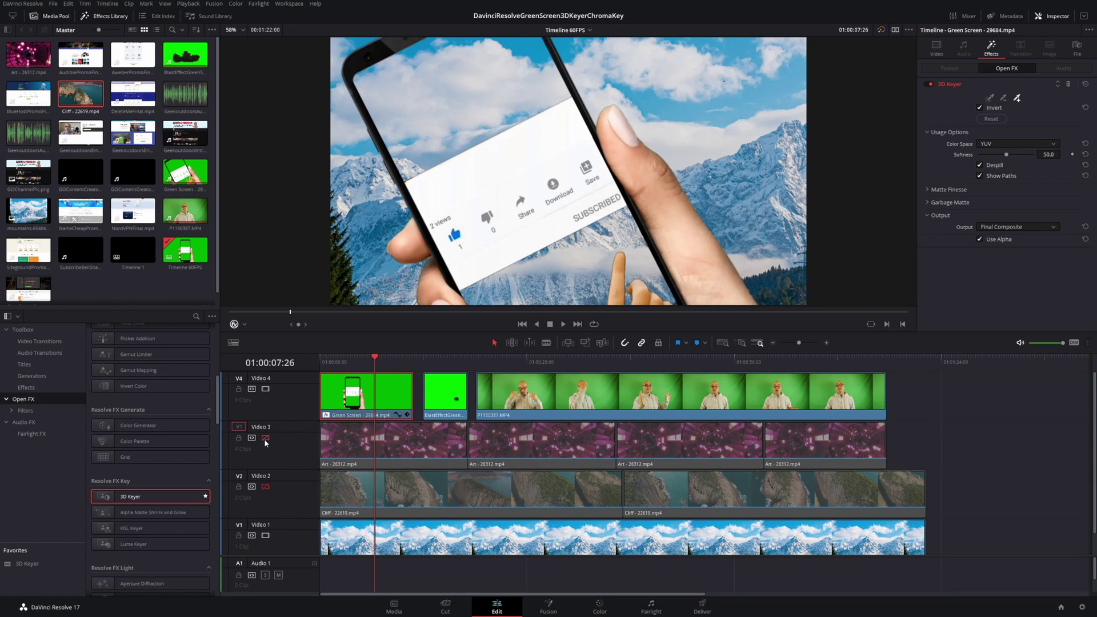
pyautogui.click(266, 536)
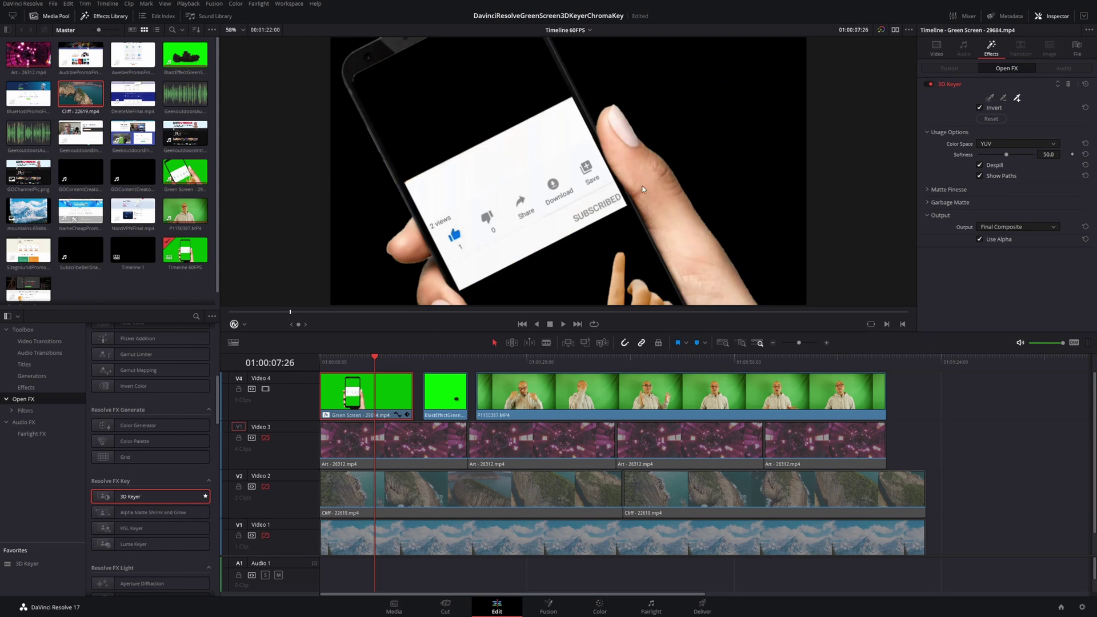
pyautogui.click(369, 362)
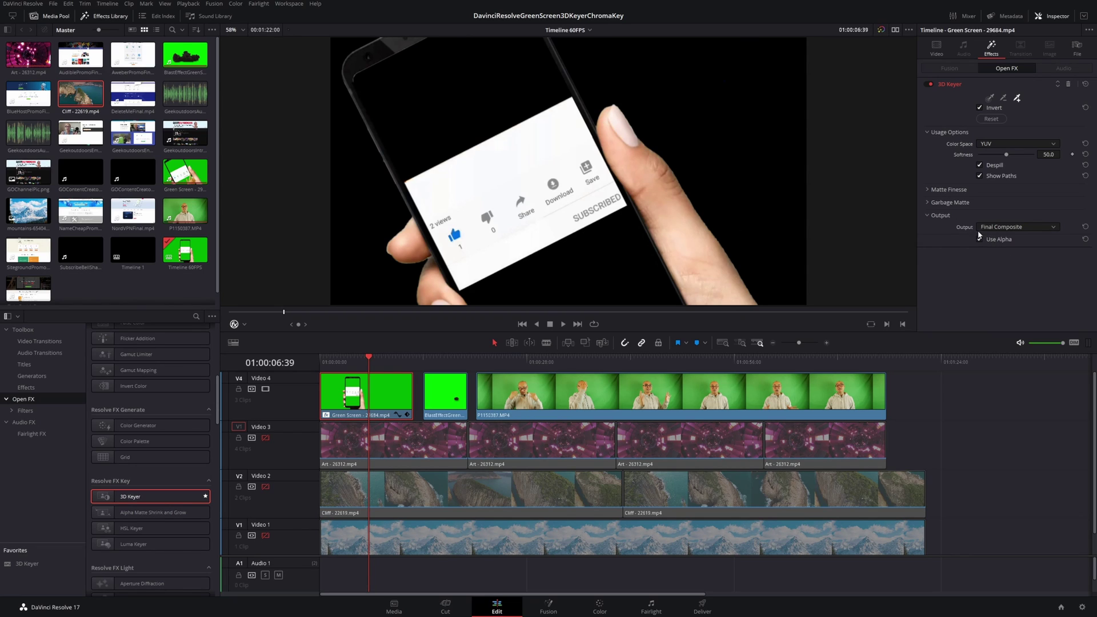
pyautogui.click(1036, 227)
pyautogui.click(1030, 249)
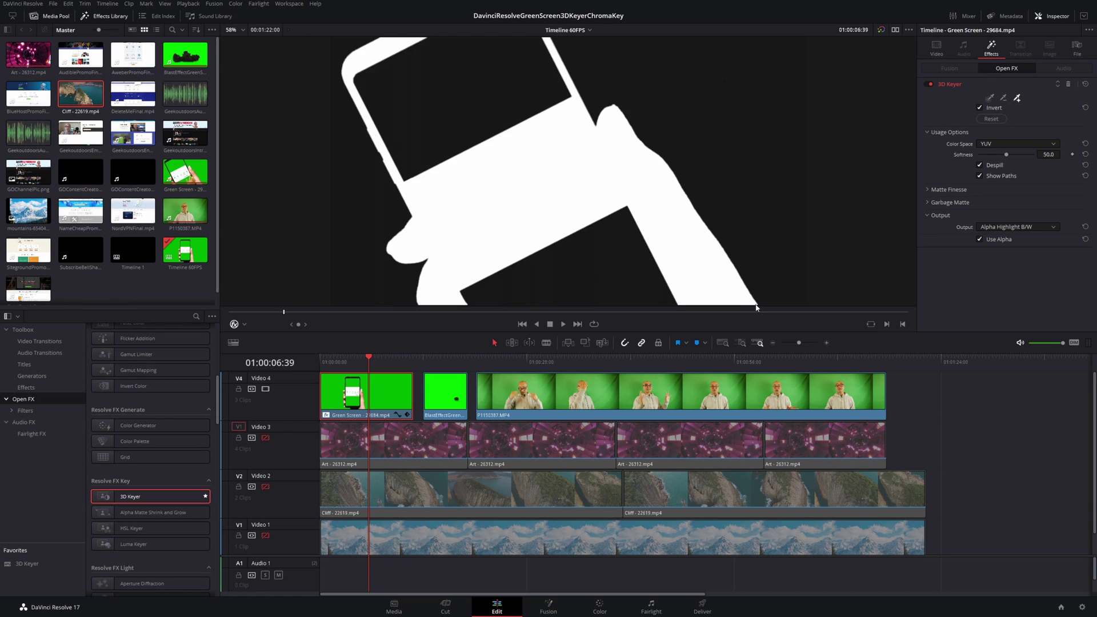
pyautogui.click(1037, 228)
pyautogui.click(1026, 254)
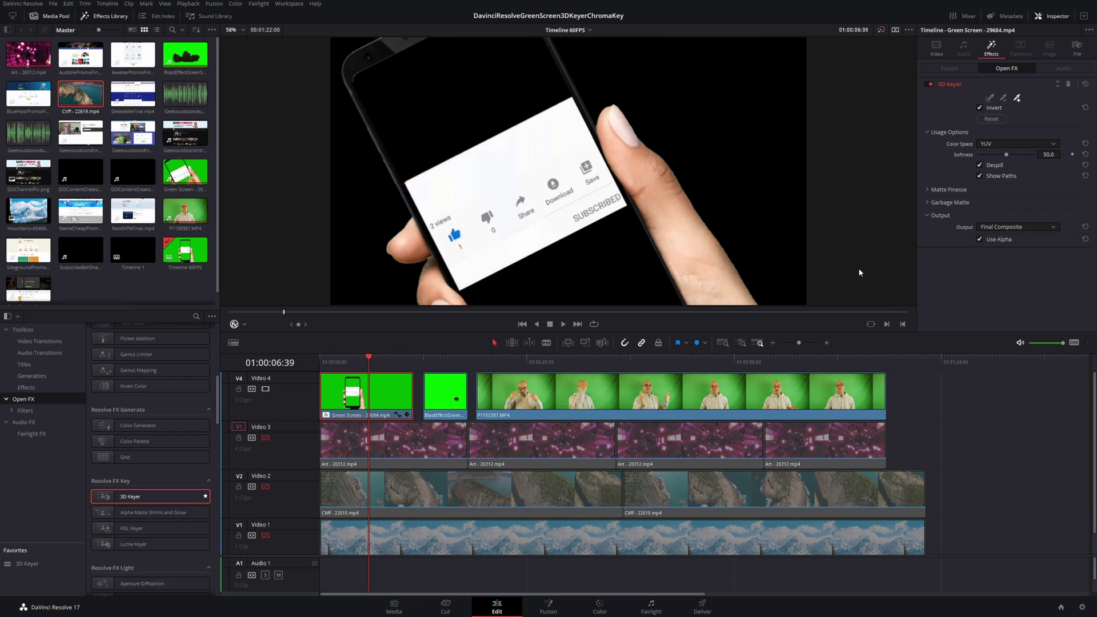
# Step: Expand Matte Finesse, try HSL then revert Color Space to YUV, and lower Softness to 24.8
pyautogui.click(926, 189)
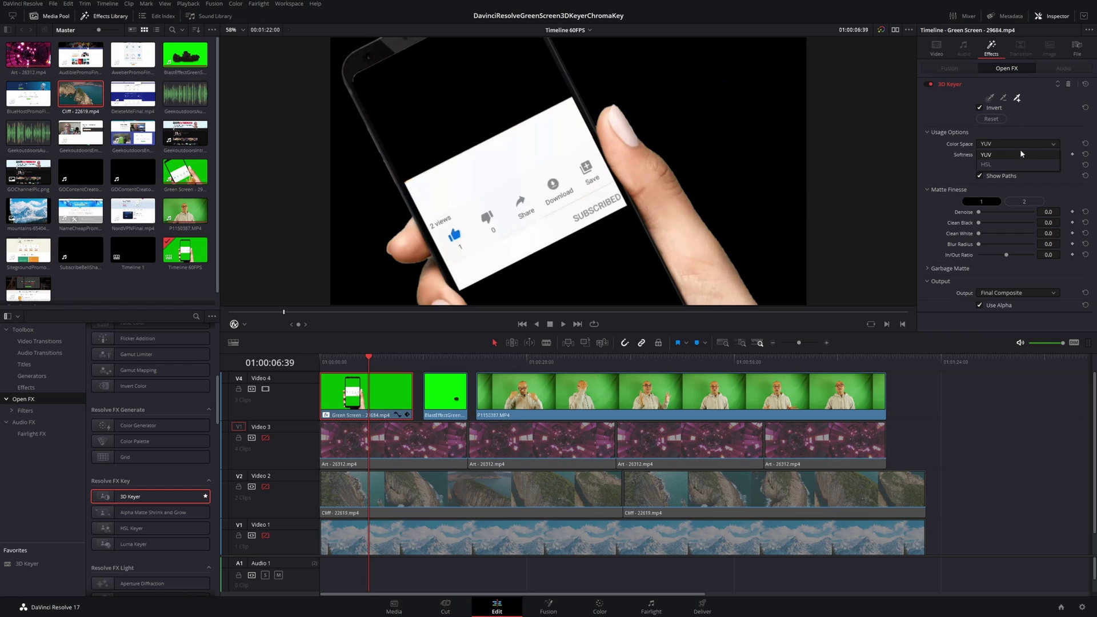
pyautogui.click(1015, 164)
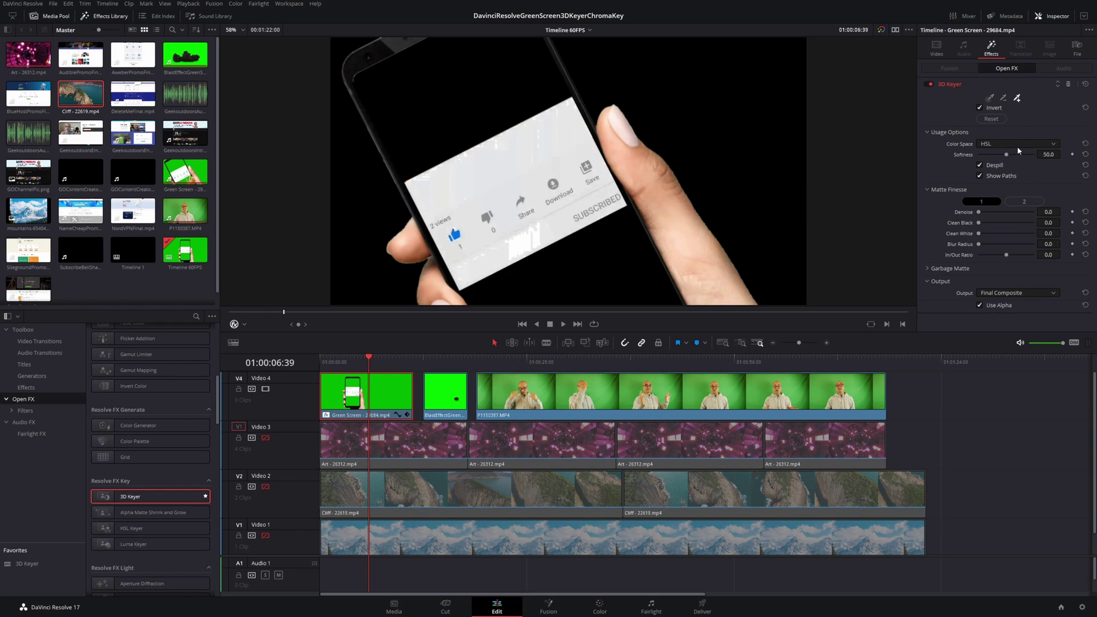
pyautogui.click(1017, 146)
pyautogui.click(1013, 164)
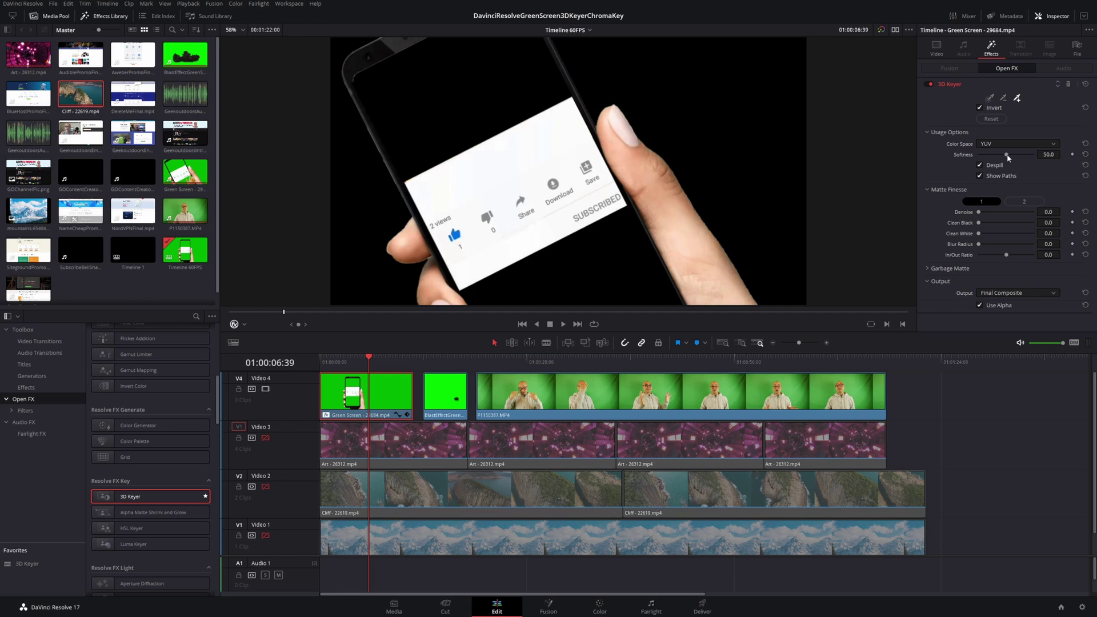
pyautogui.moveTo(1009, 158); pyautogui.dragTo(995, 164)
# Step: Re-enable Video 2 and play the keyed phone over the cliff from 01:00:02:12
pyautogui.click(264, 487)
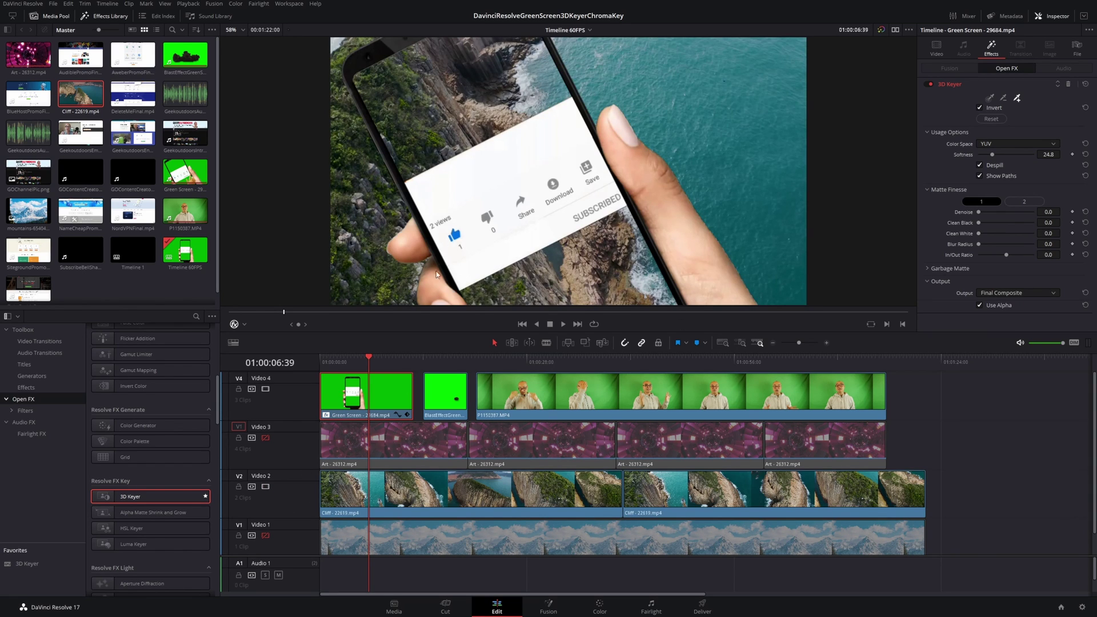
pyautogui.click(335, 361)
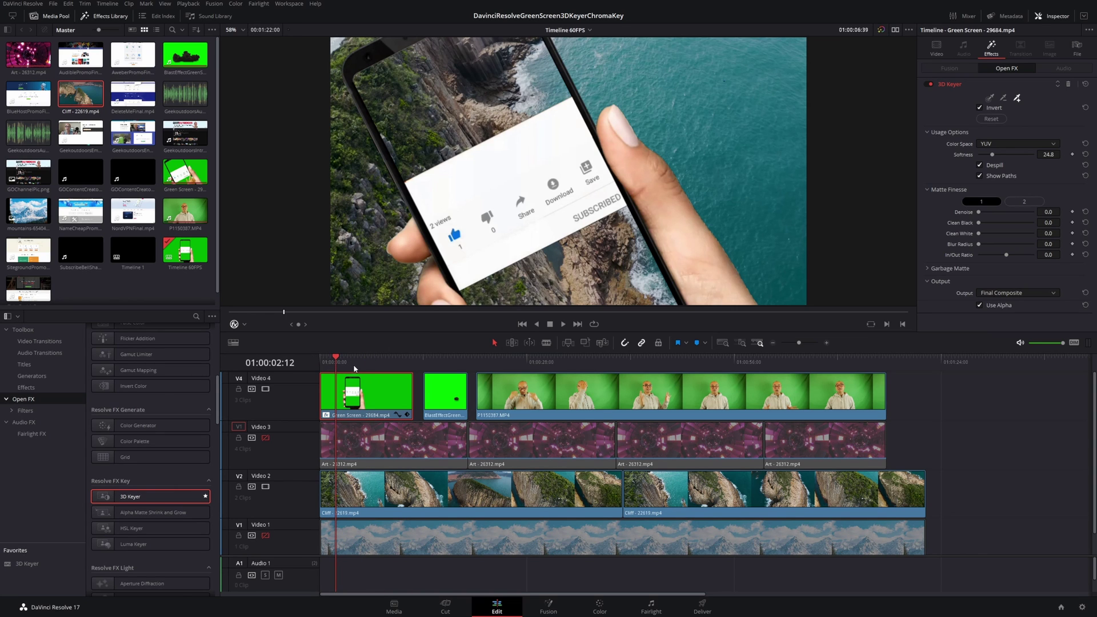
pyautogui.press('space')
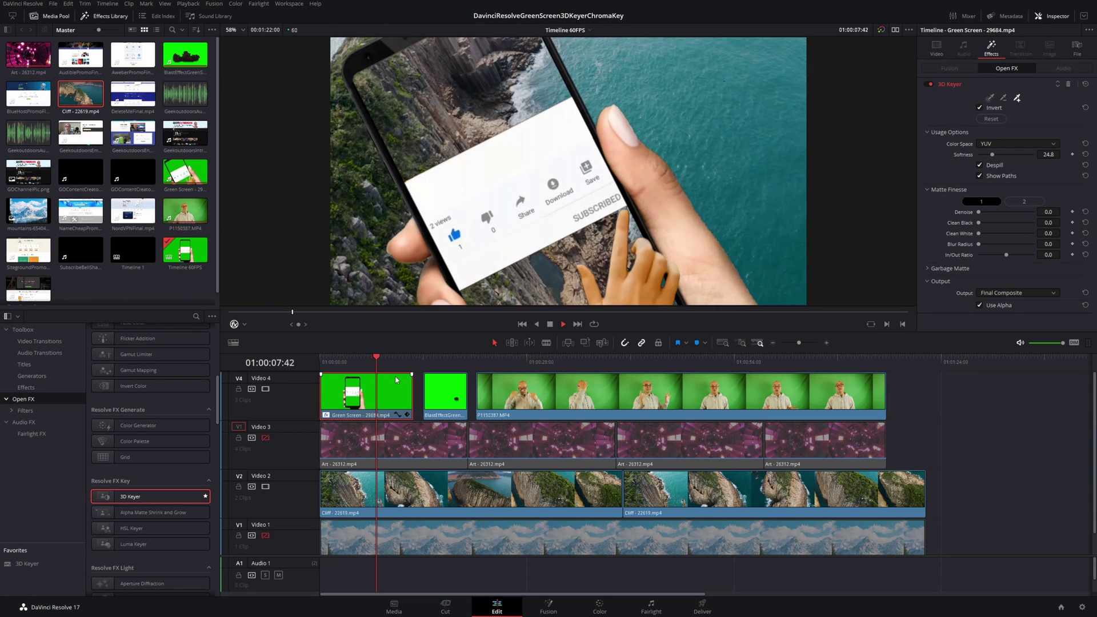
pyautogui.press('space')
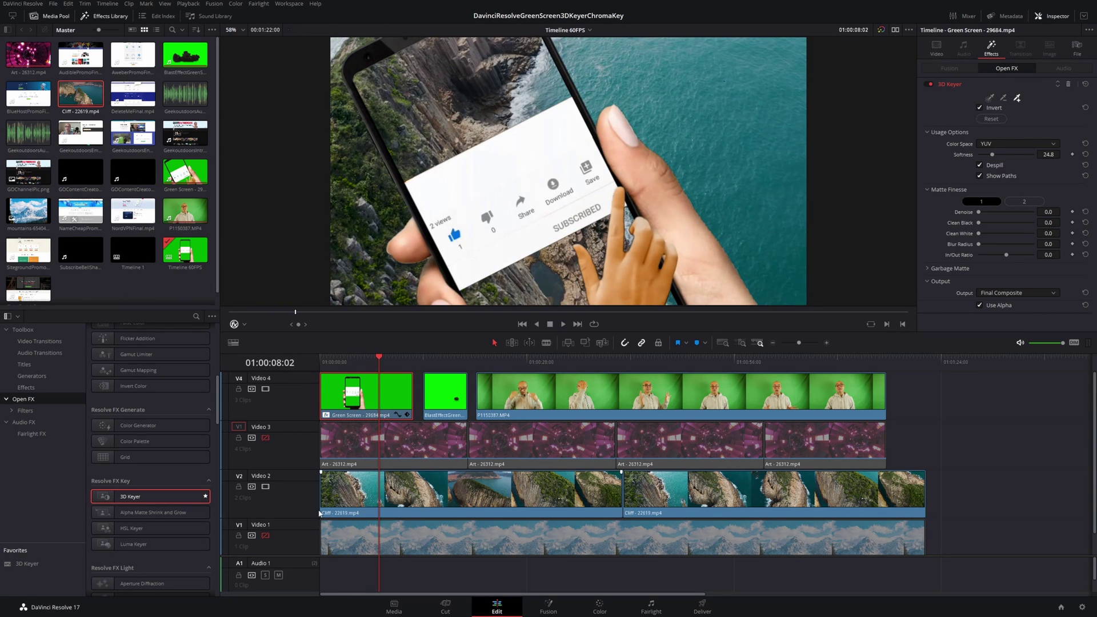
# Step: Disable Video 2, enable the mountain track Video 1, and play the phone over it
pyautogui.click(265, 487)
pyautogui.click(266, 535)
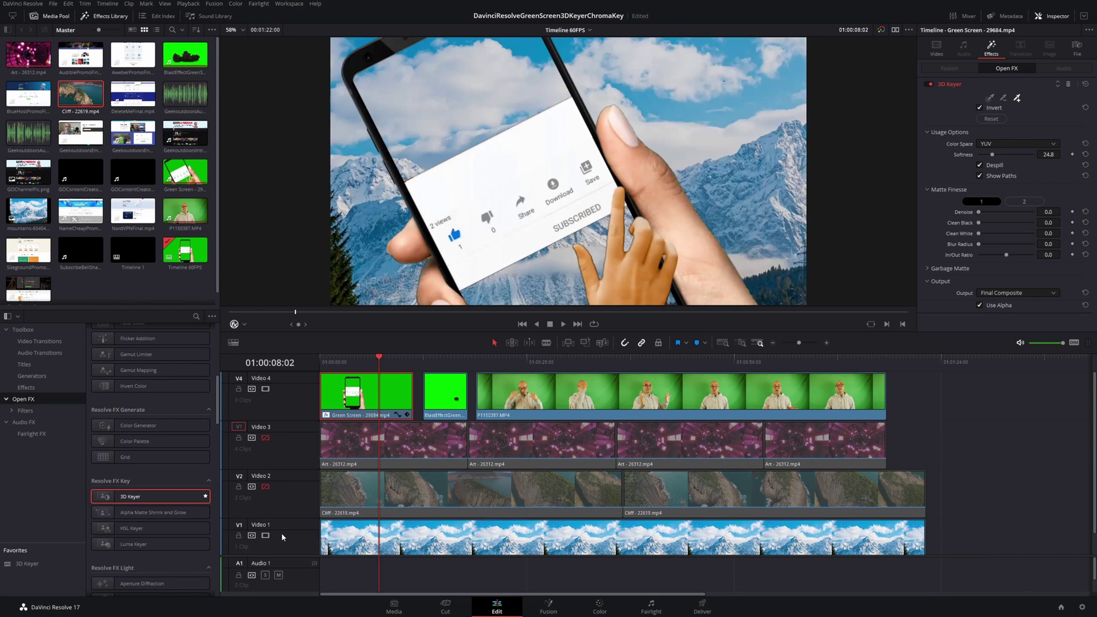
pyautogui.click(338, 360)
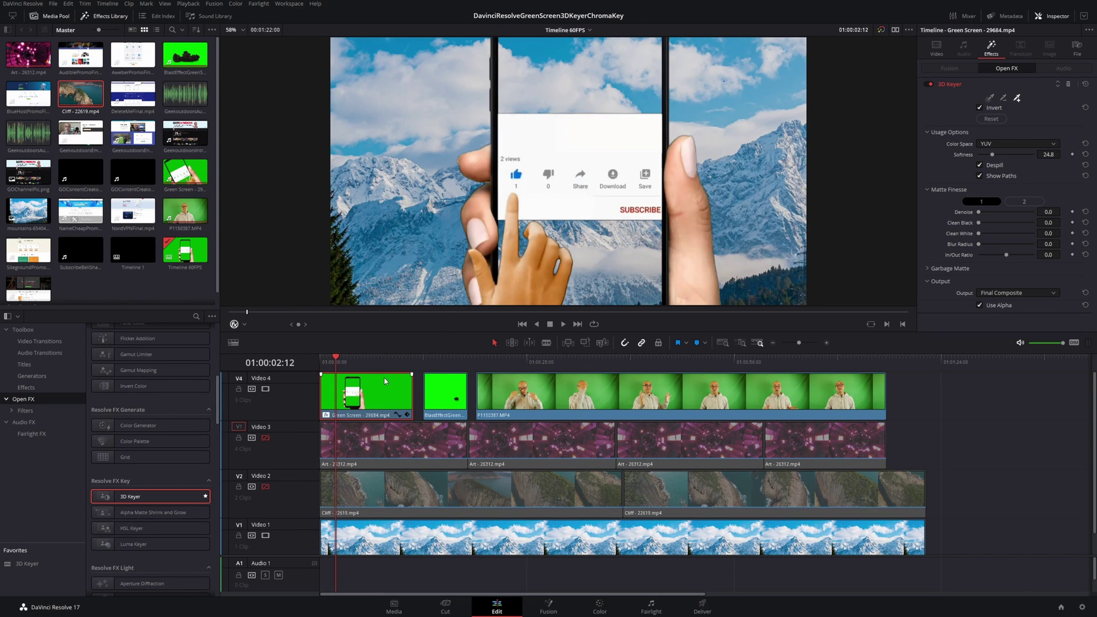
pyautogui.press('space')
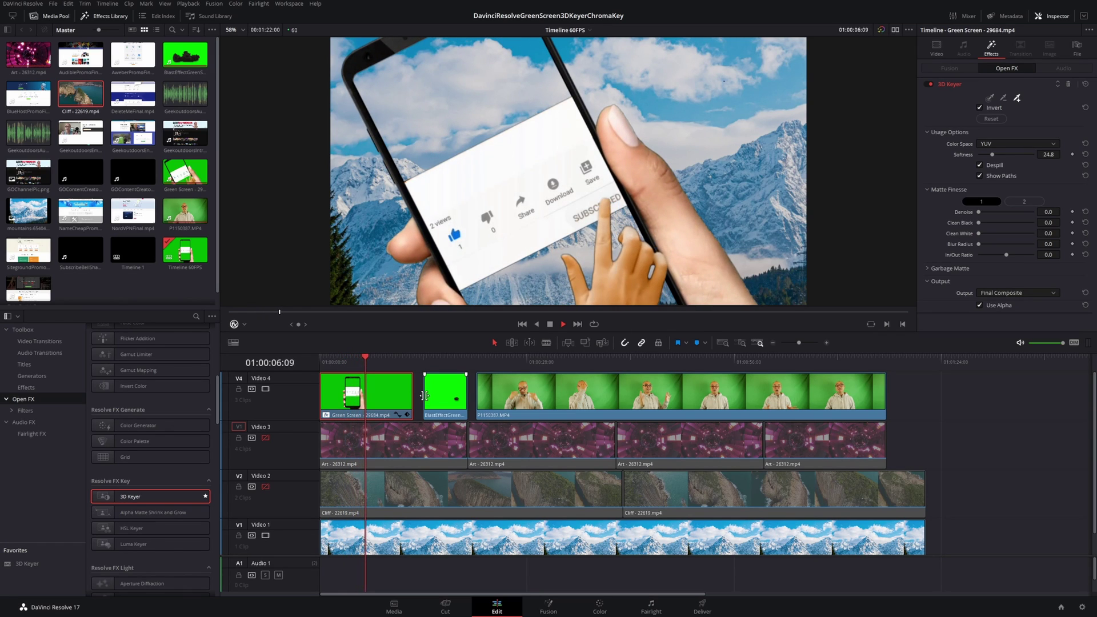
pyautogui.press('space')
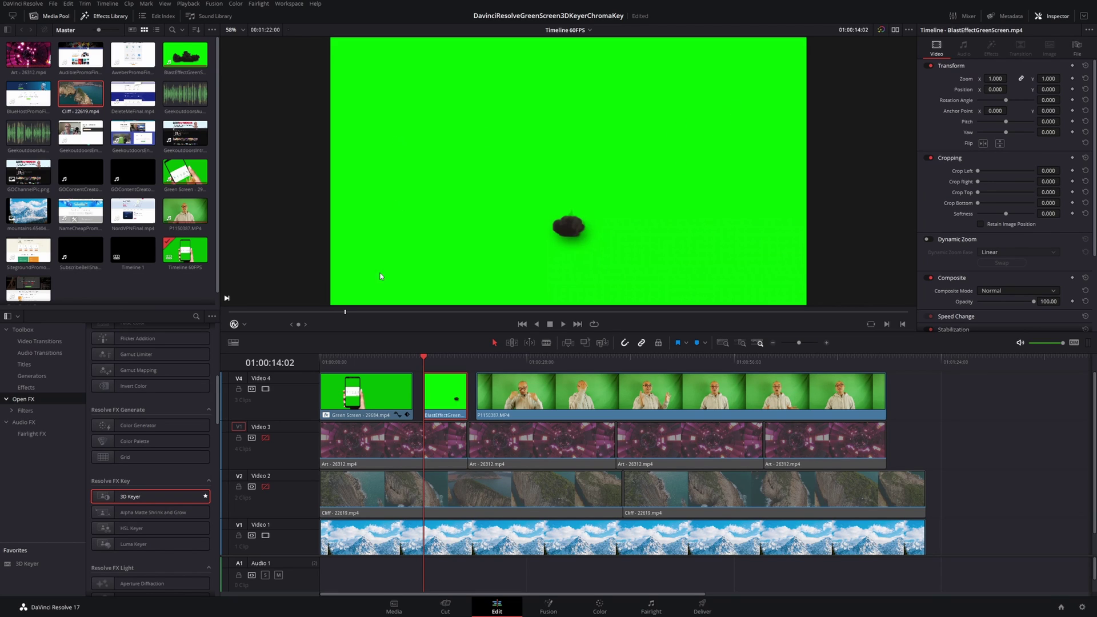
pyautogui.press('space')
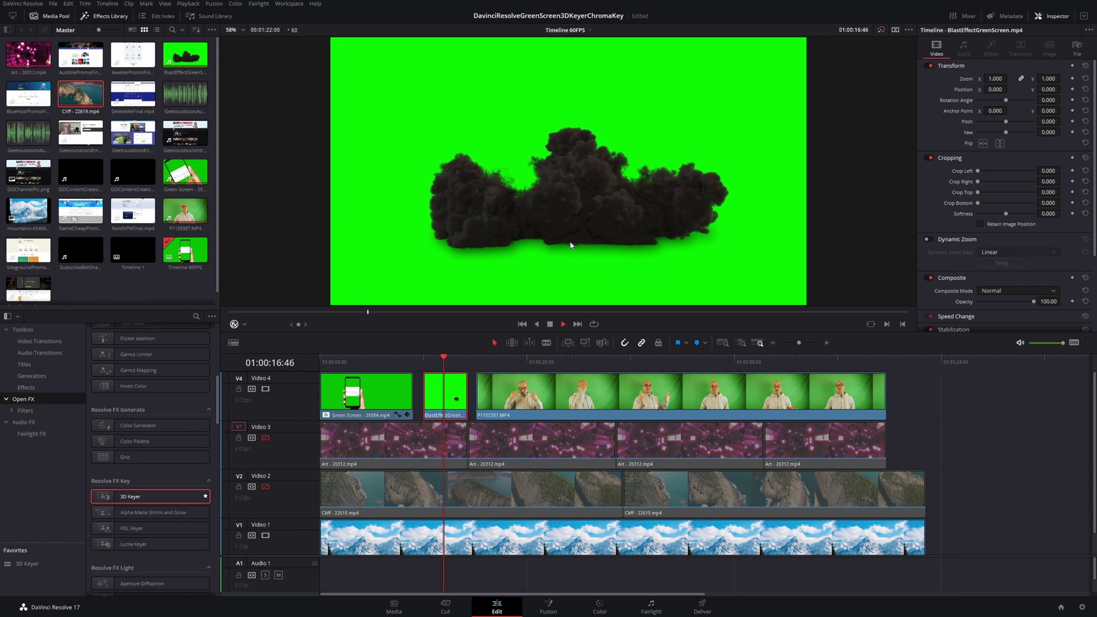
pyautogui.press('space')
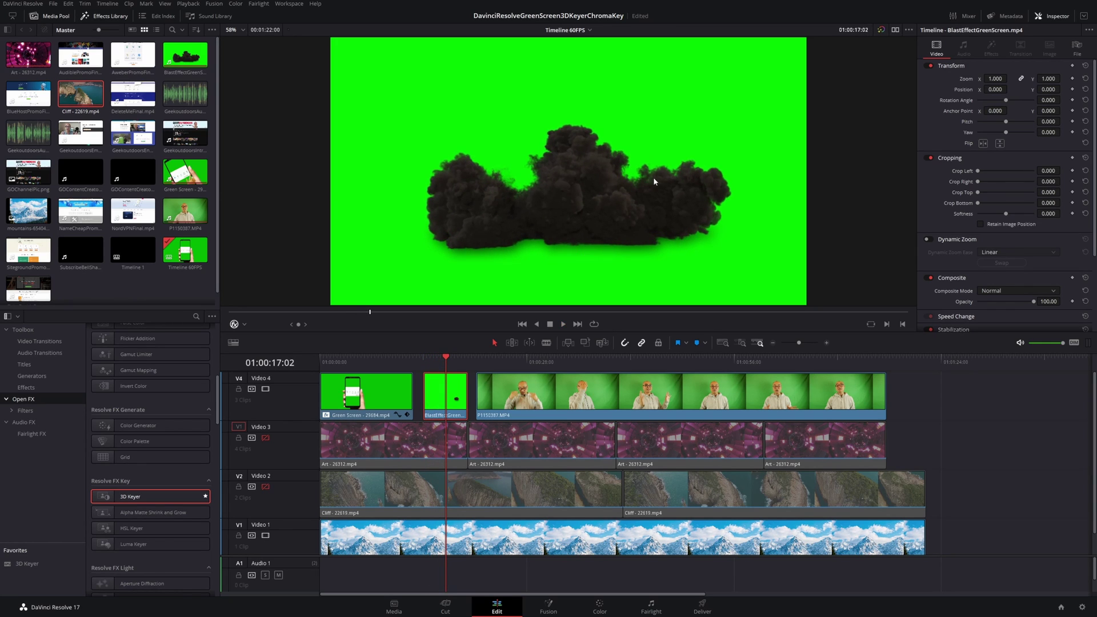
pyautogui.press('space')
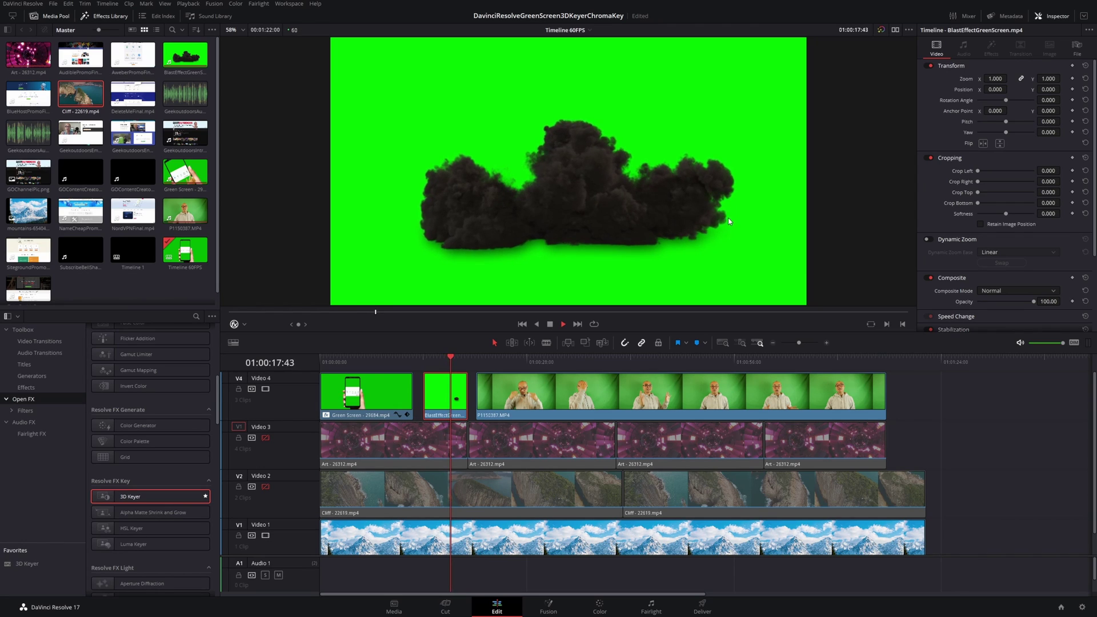
pyautogui.press('space')
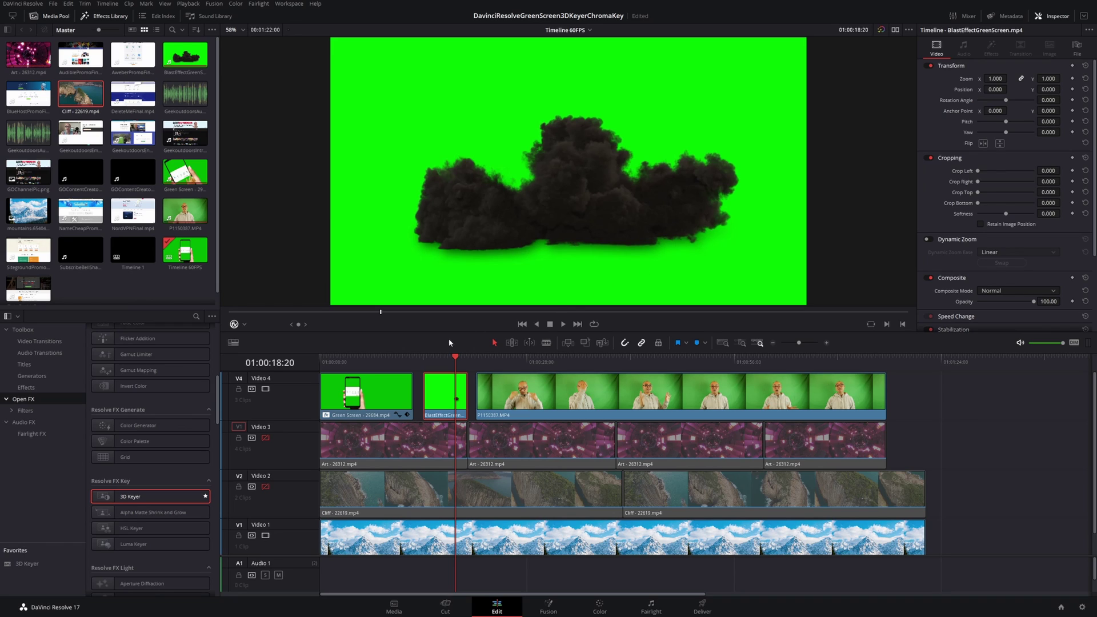
pyautogui.press('Up')
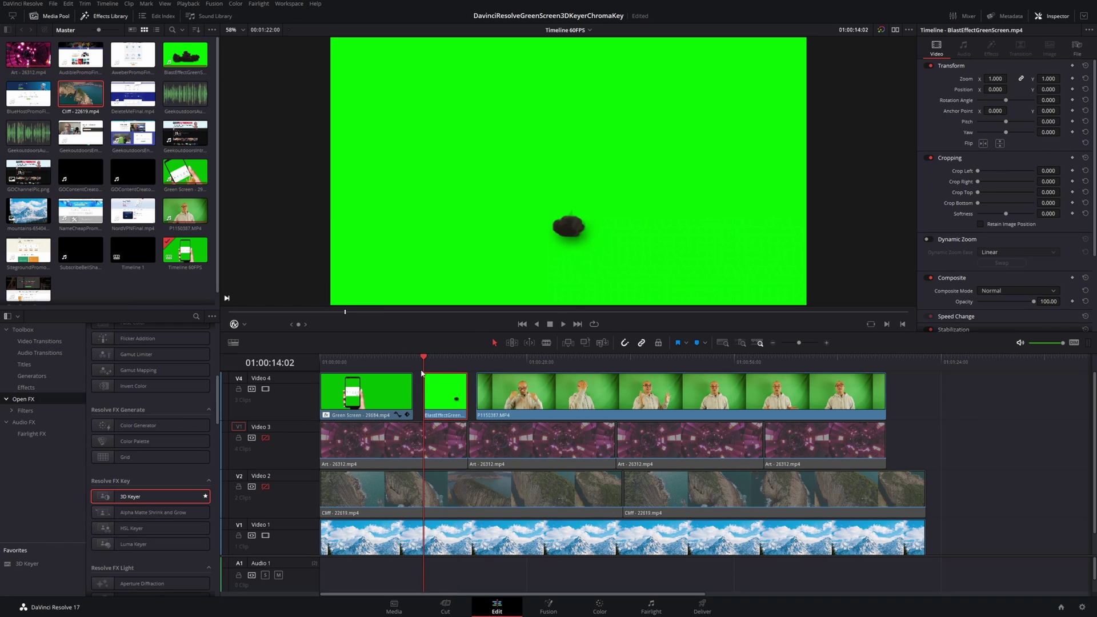
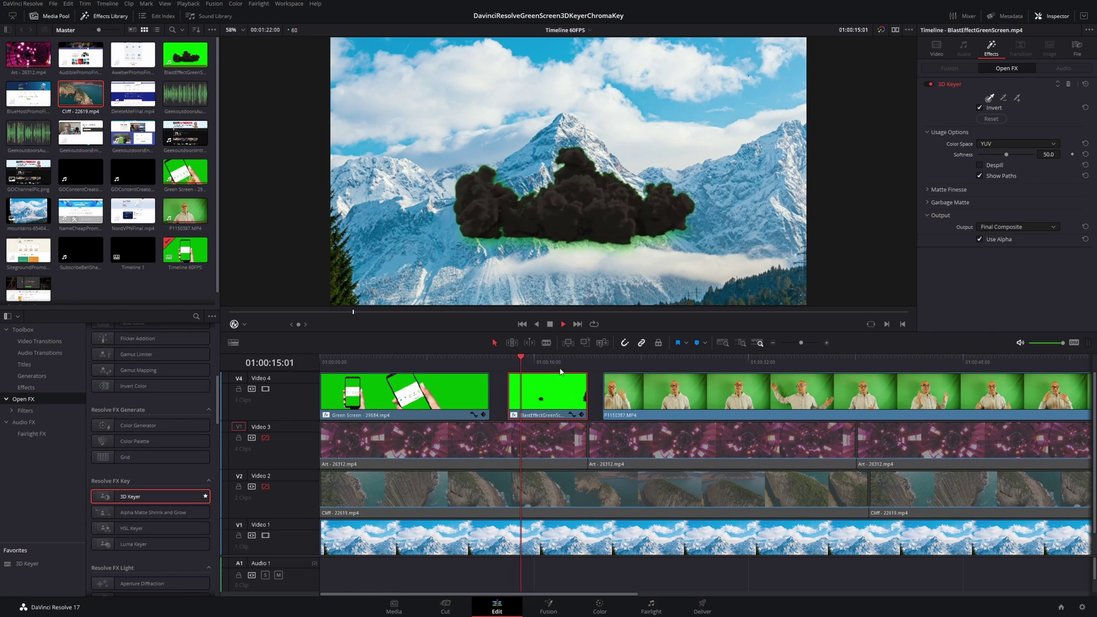
# Step: Play back the 3D-keyed smoke clip to review its key
pyautogui.press('space')
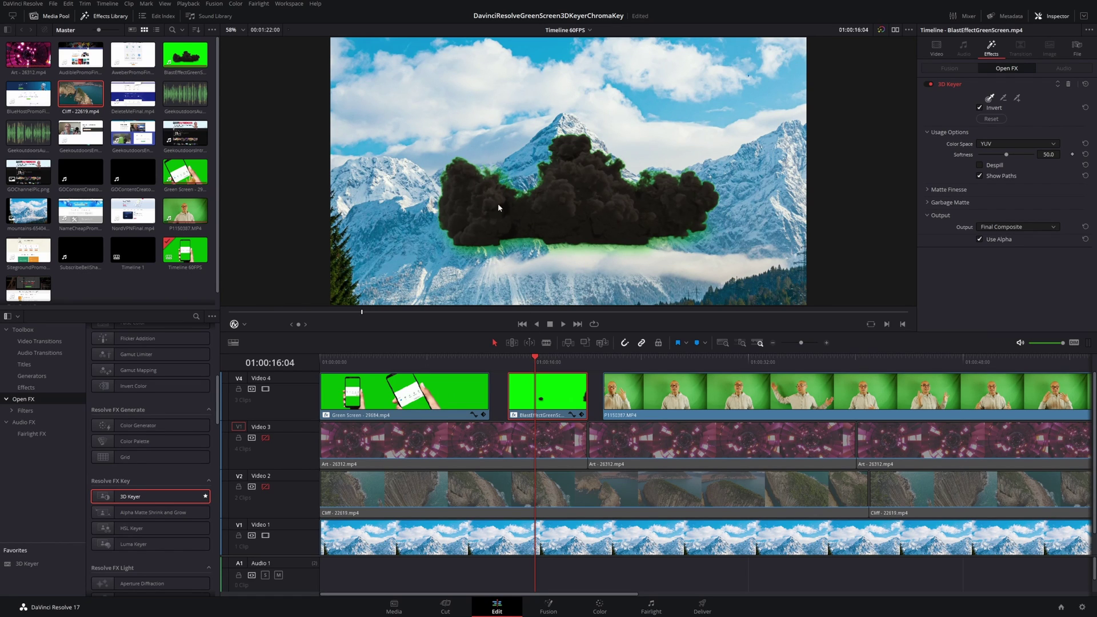
pyautogui.press('space')
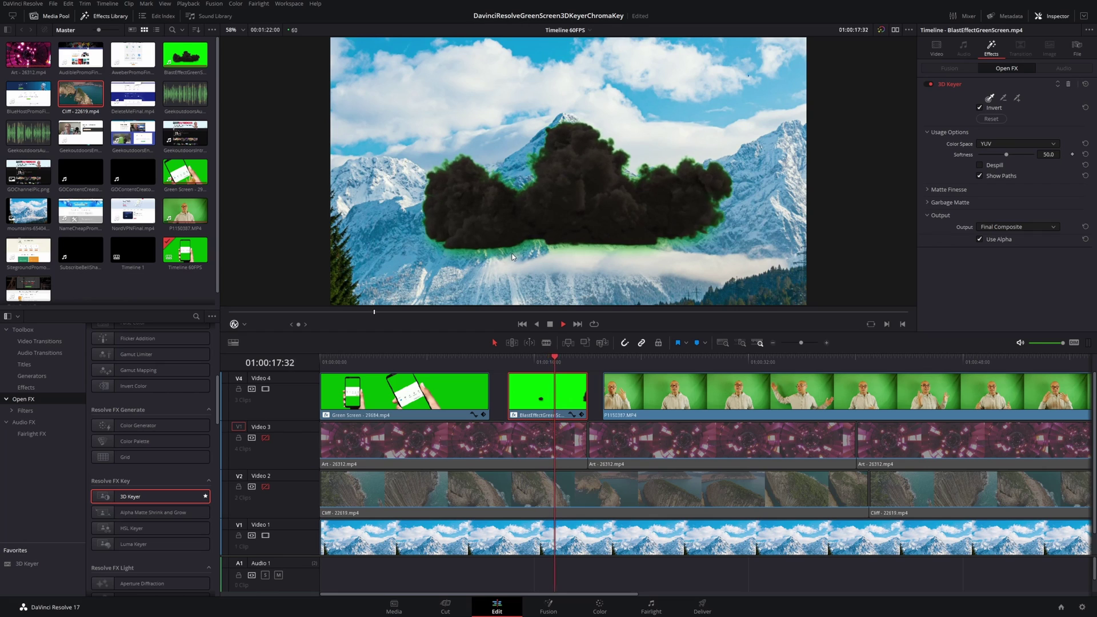
pyautogui.press('space')
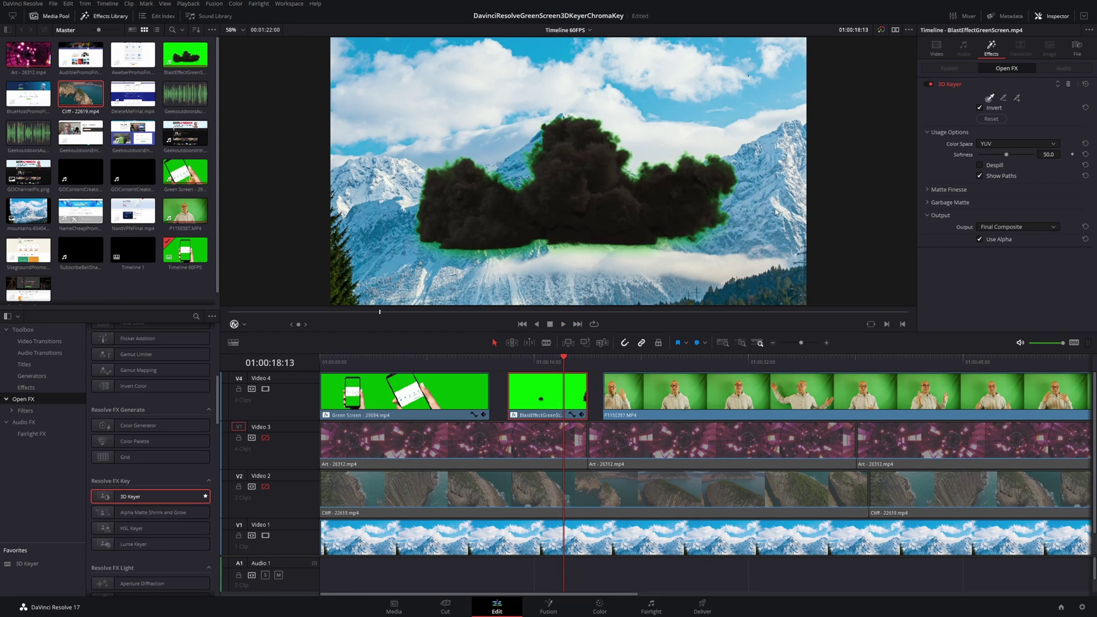
pyautogui.press('space')
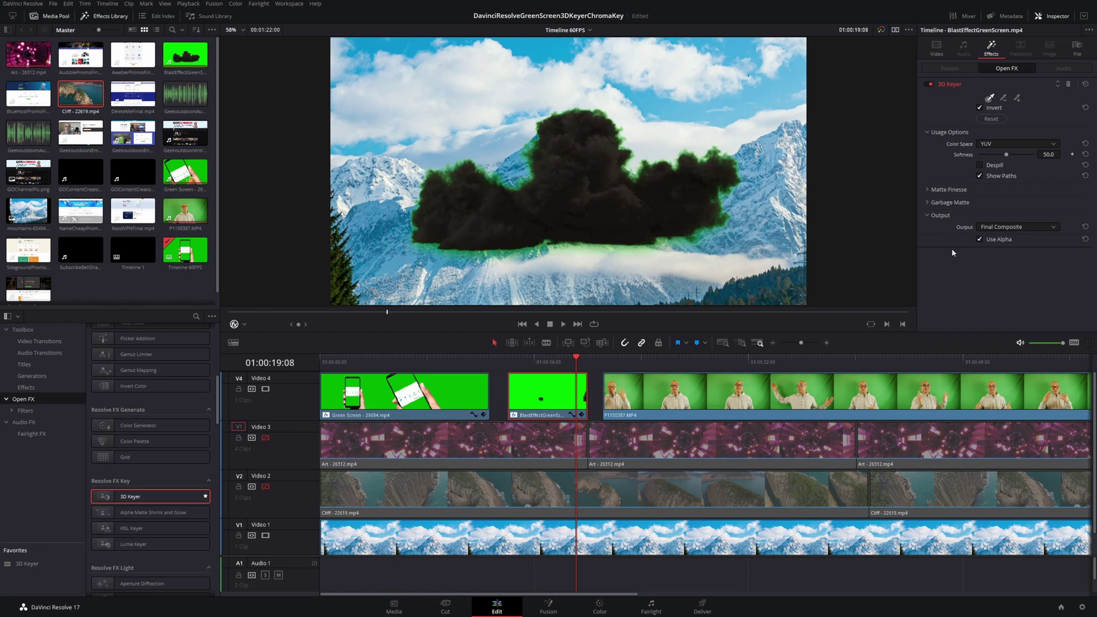
# Step: Enable Despill to clear the smoke's green fringe, replay it, and expand Matte Finesse
pyautogui.click(981, 165)
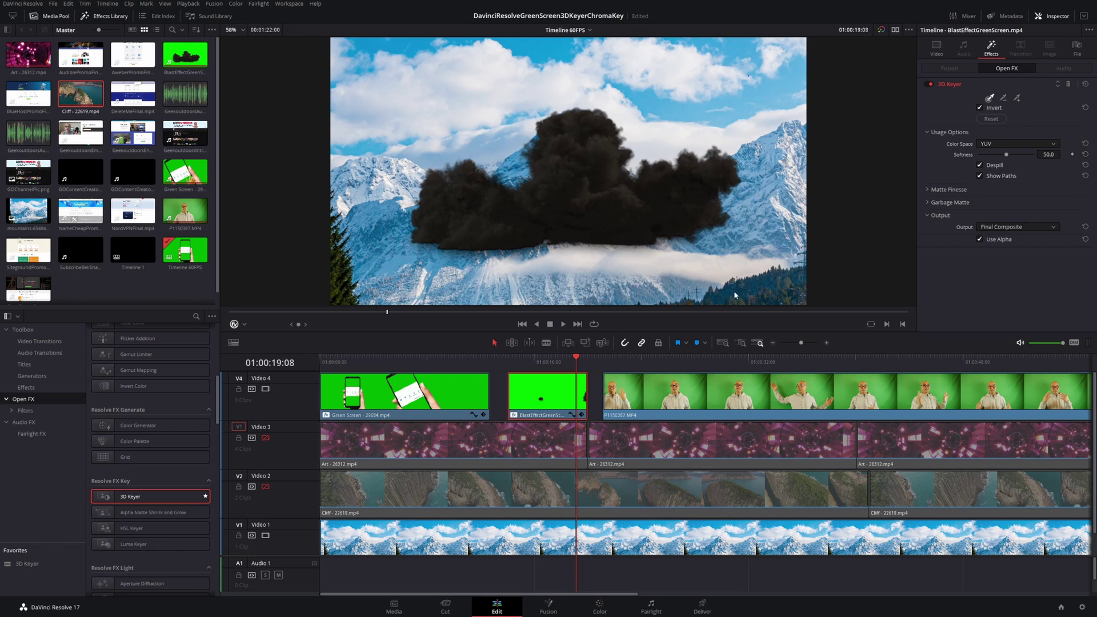
pyautogui.click(505, 359)
pyautogui.press('space')
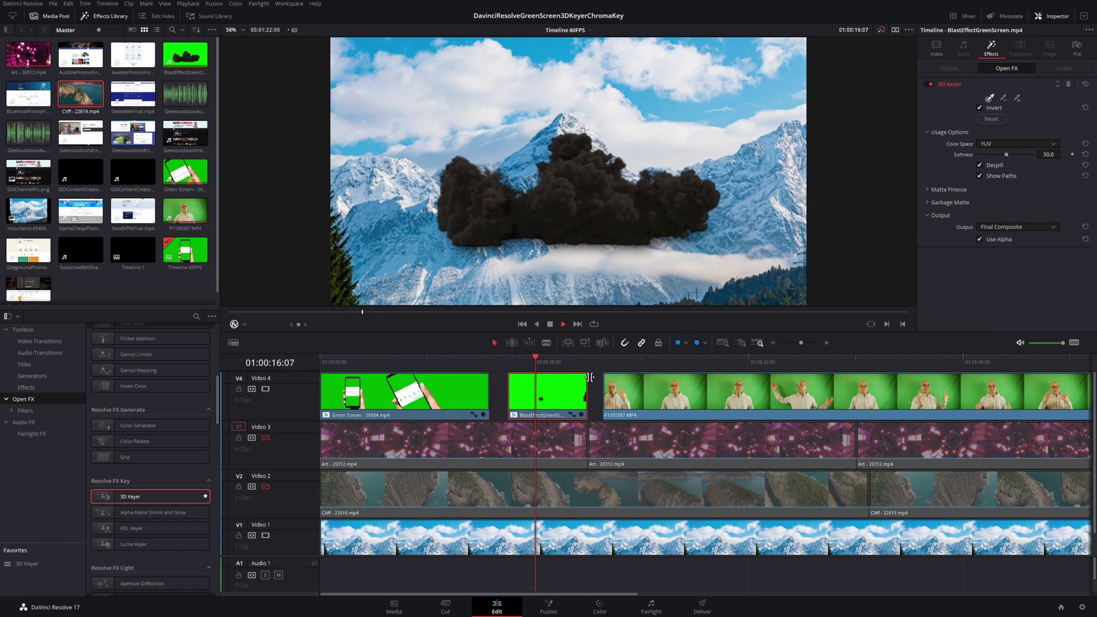
pyautogui.press('space')
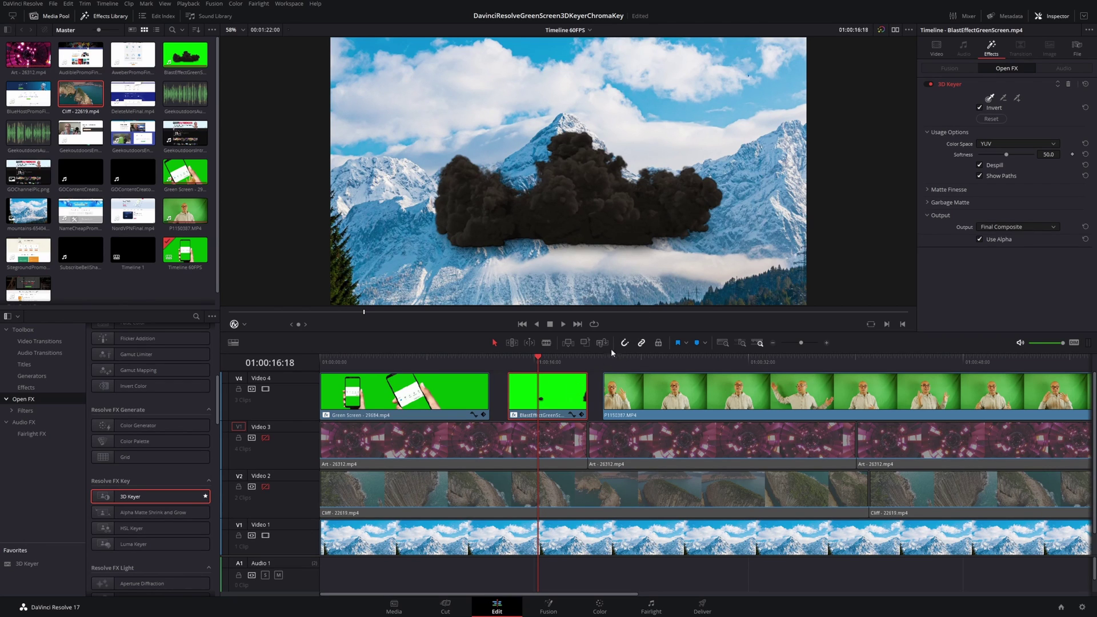
pyautogui.click(927, 189)
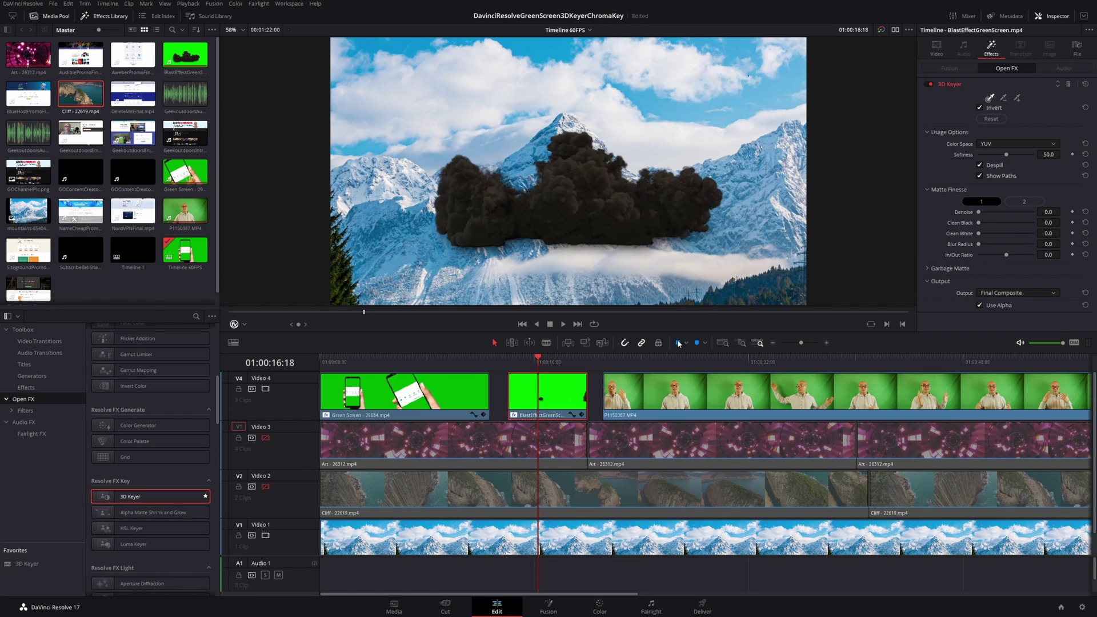
pyautogui.press('space')
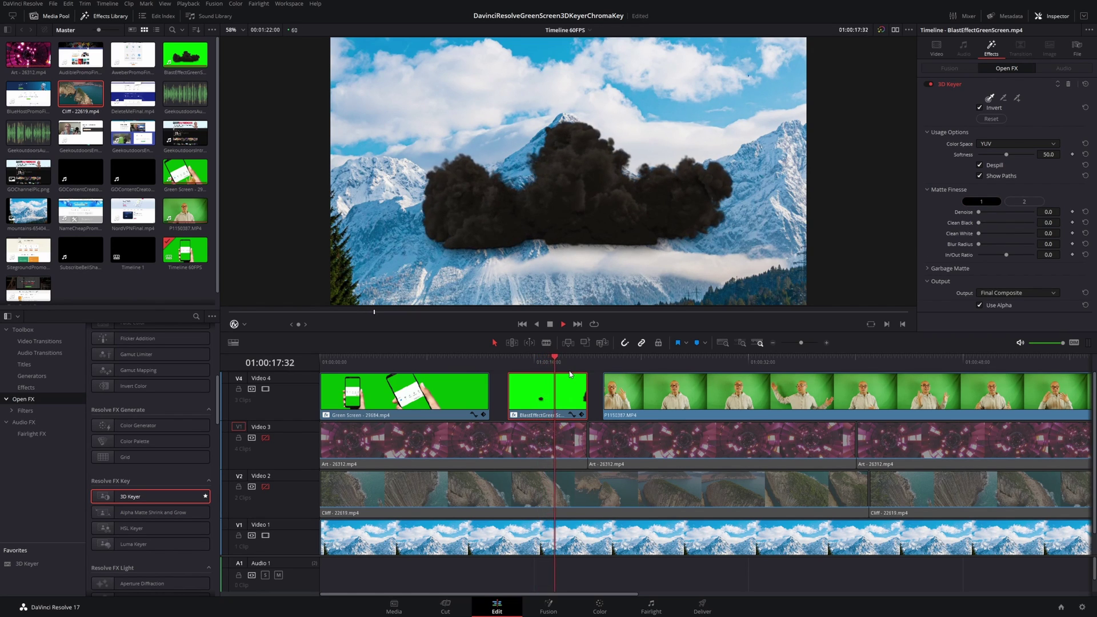
# Step: Stop playback and replay the smoke clip from its start
pyautogui.press('space')
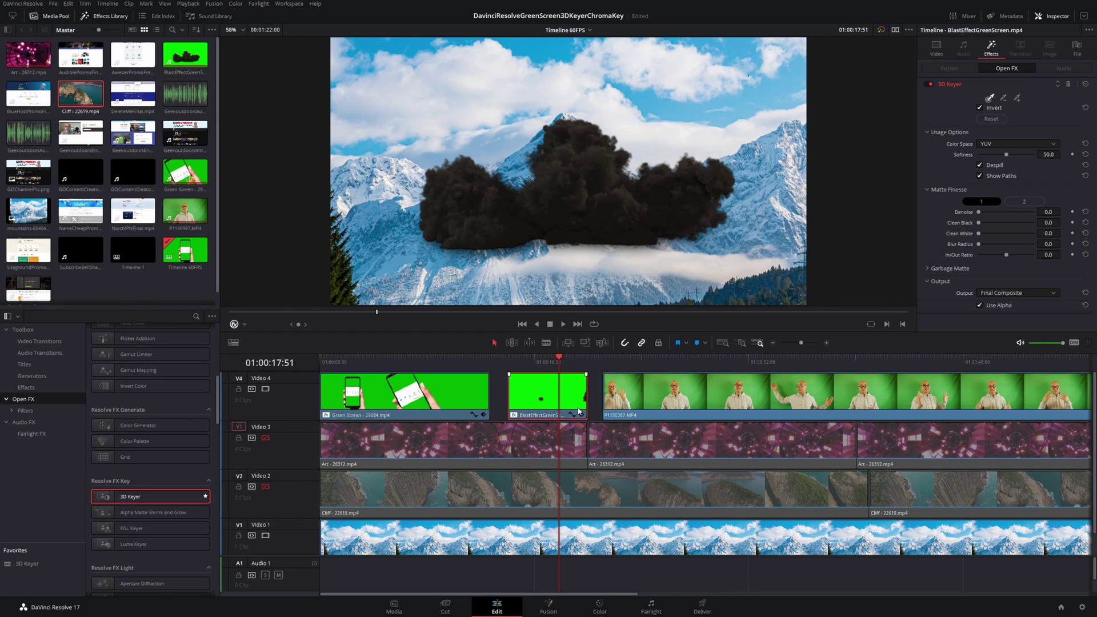
pyautogui.click(538, 374)
pyautogui.press('space')
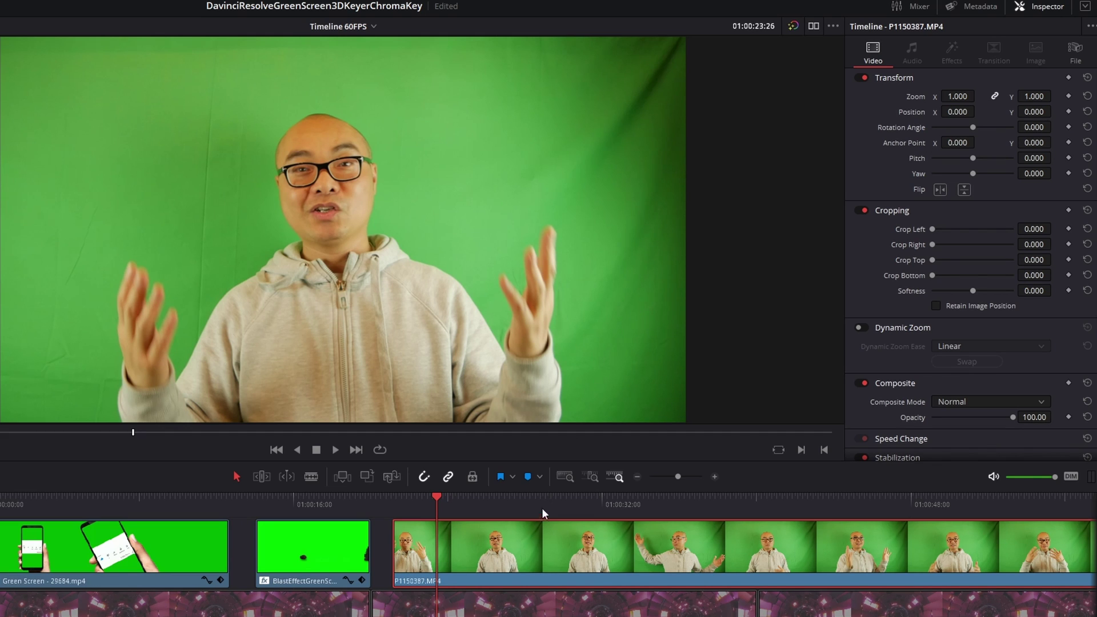
# Step: Move to a later frame of P1150387.MP4 and show its 3D Keyer settings
pyautogui.click(461, 502)
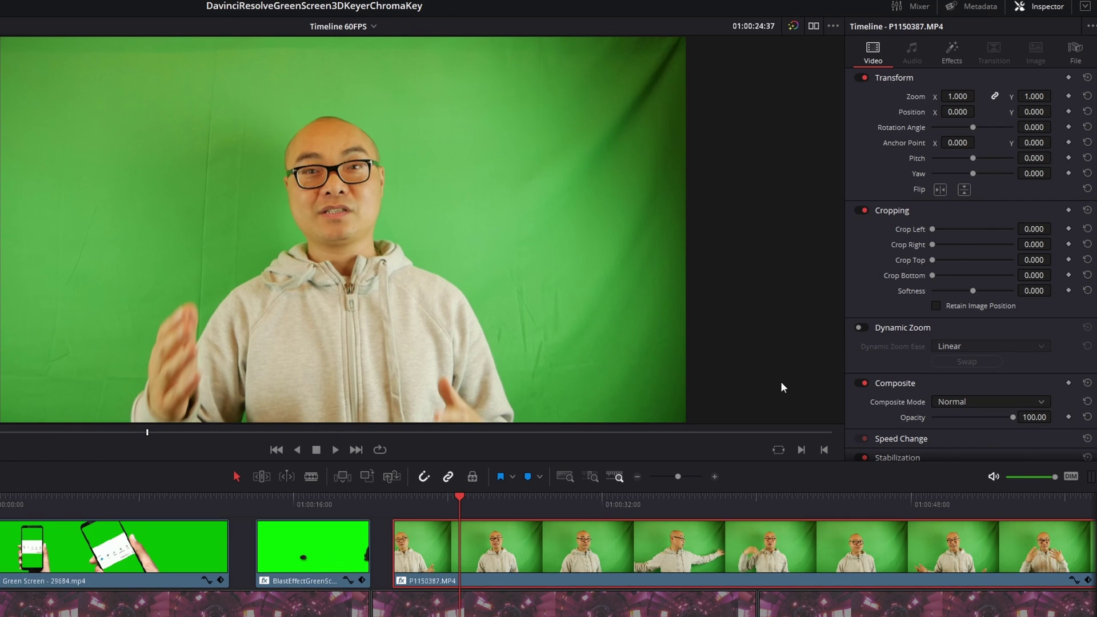
pyautogui.click(951, 57)
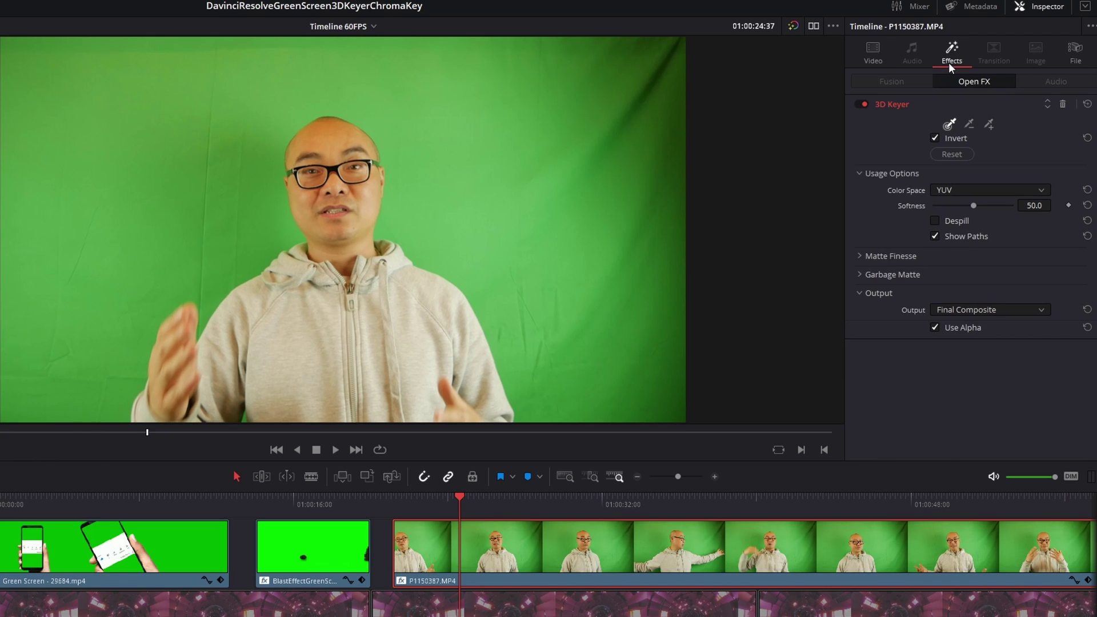
pyautogui.click(949, 124)
pyautogui.click(505, 134)
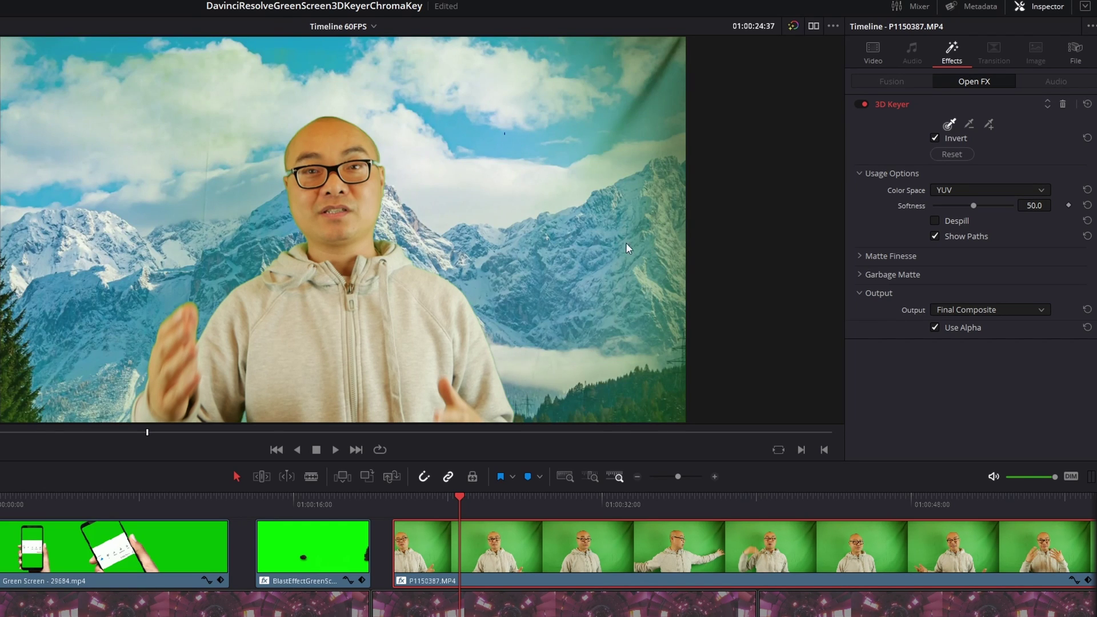
pyautogui.hotkey('ctrl', 's')
pyautogui.hotkey('ctrl', 'z')
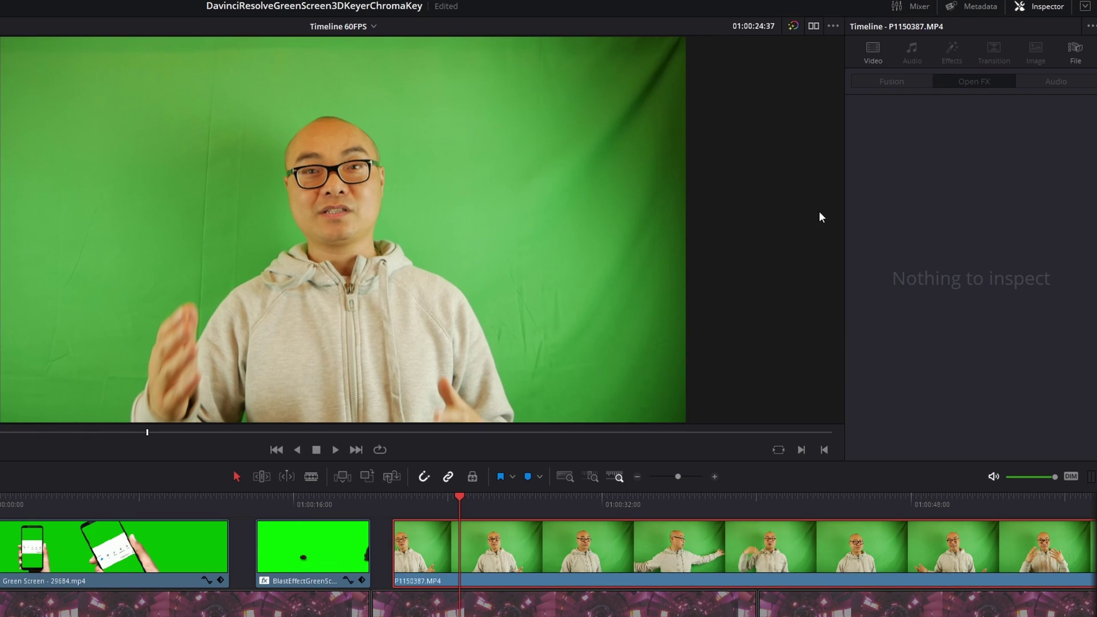
pyautogui.hotkey('ctrl', 's')
pyautogui.hotkey('ctrl', 'shift', 'z')
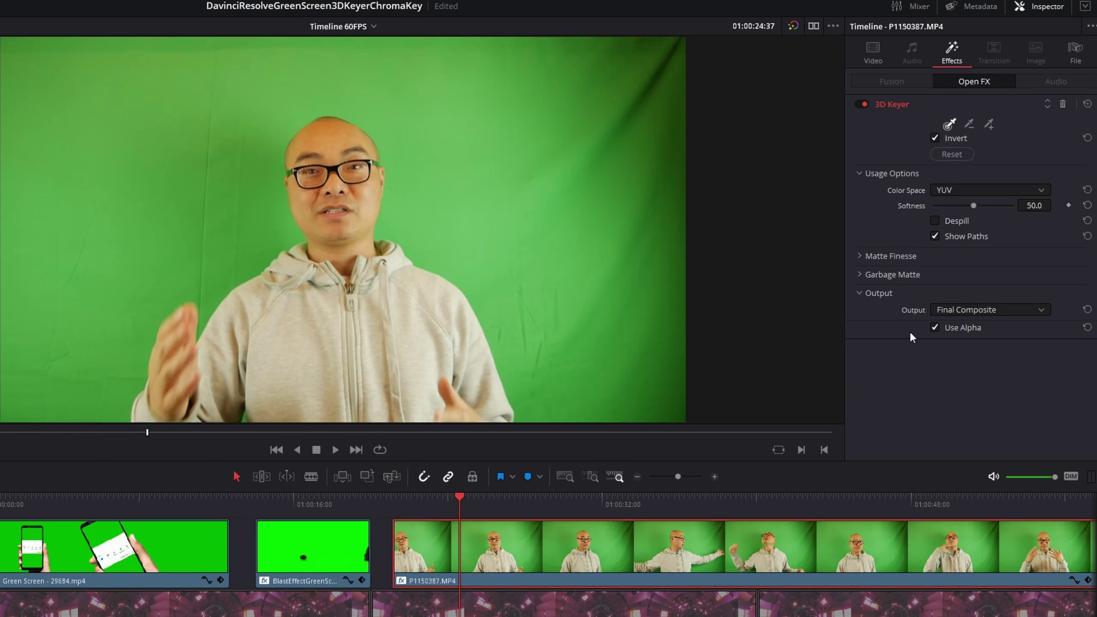
pyautogui.hotkey('ctrl', 's')
# Step: Key out the presenter's green backdrop with two Pick strokes, then hide the stroke paths
pyautogui.moveTo(630, 282); pyautogui.dragTo(631, 284)
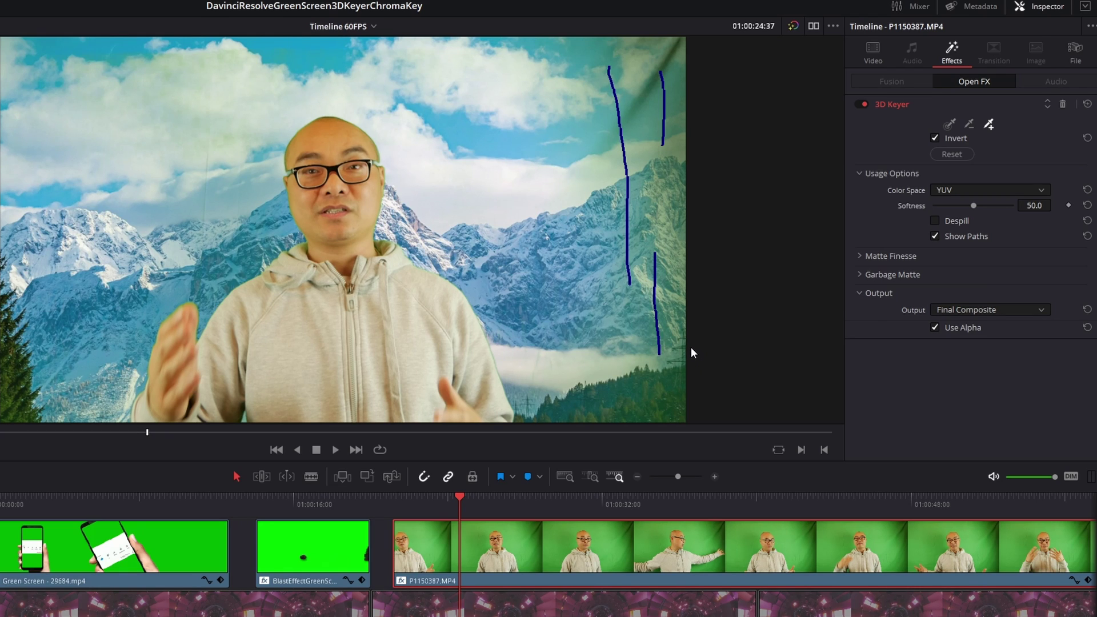
pyautogui.moveTo(223, 52); pyautogui.dragTo(153, 73)
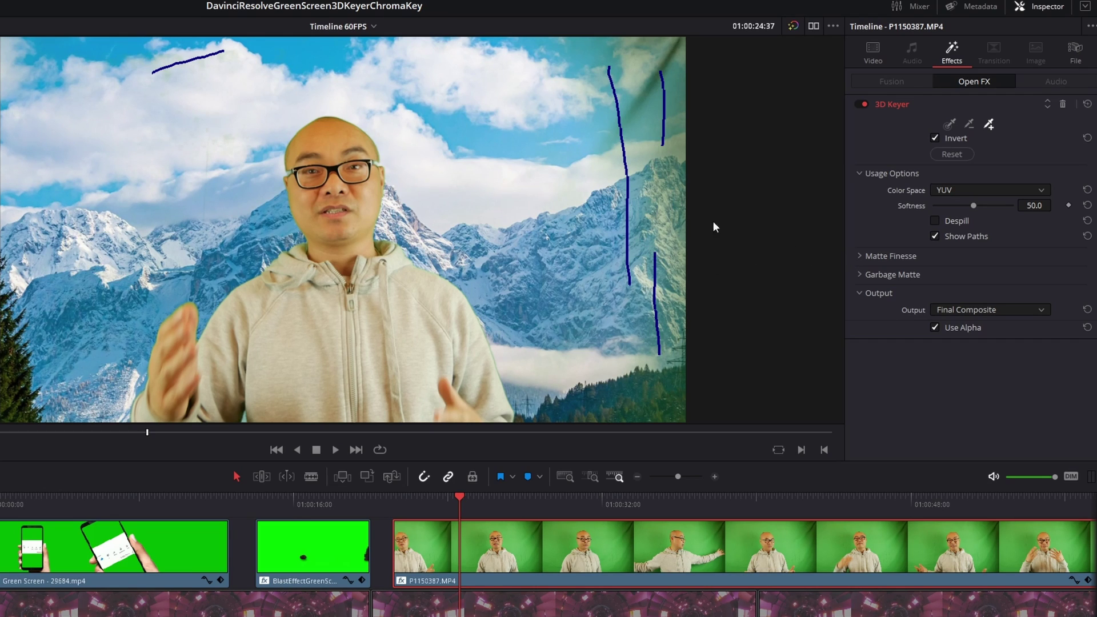
pyautogui.click(935, 237)
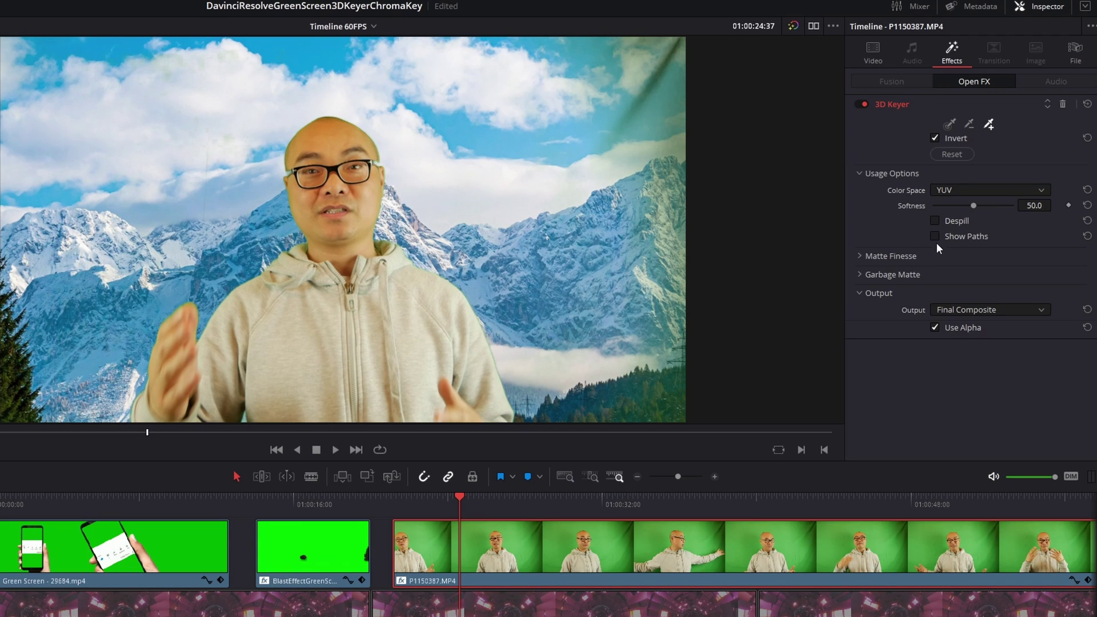
pyautogui.click(935, 236)
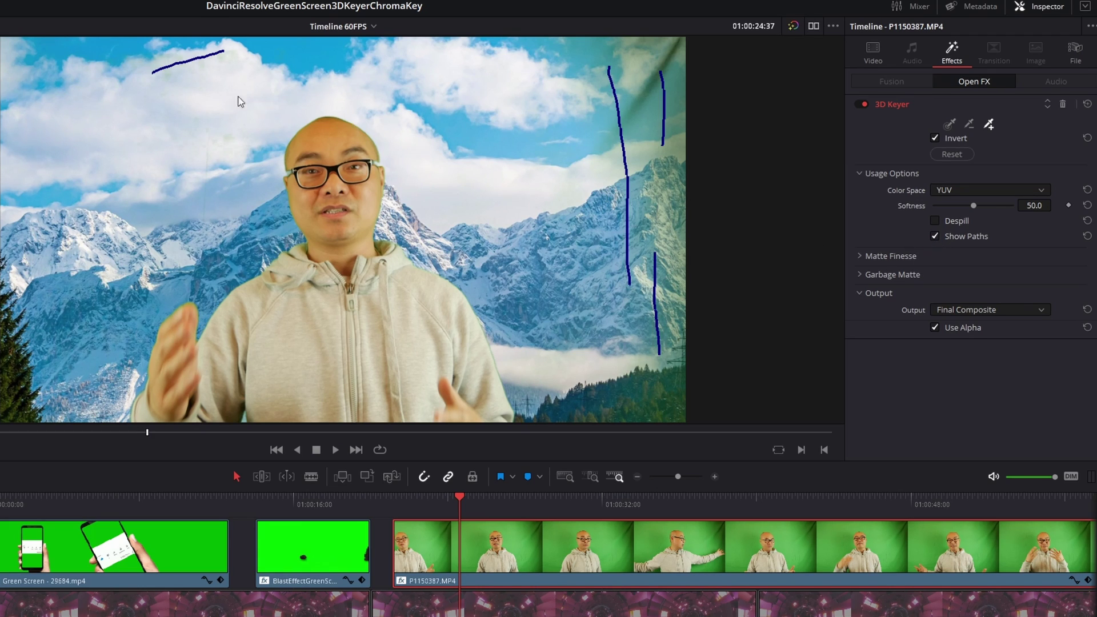
pyautogui.click(935, 238)
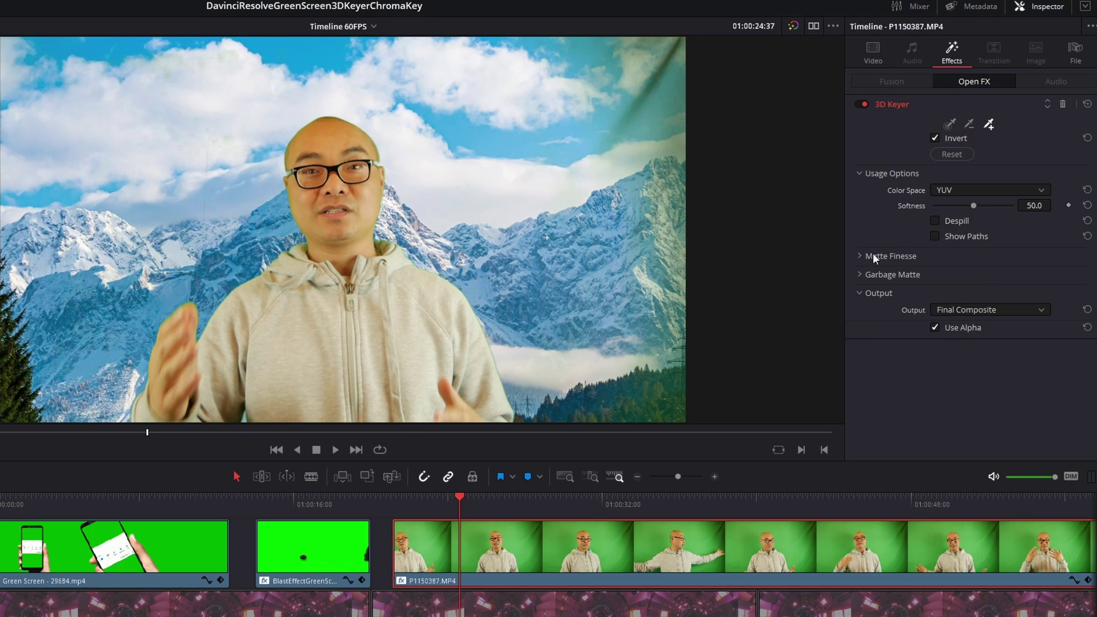
pyautogui.click(931, 236)
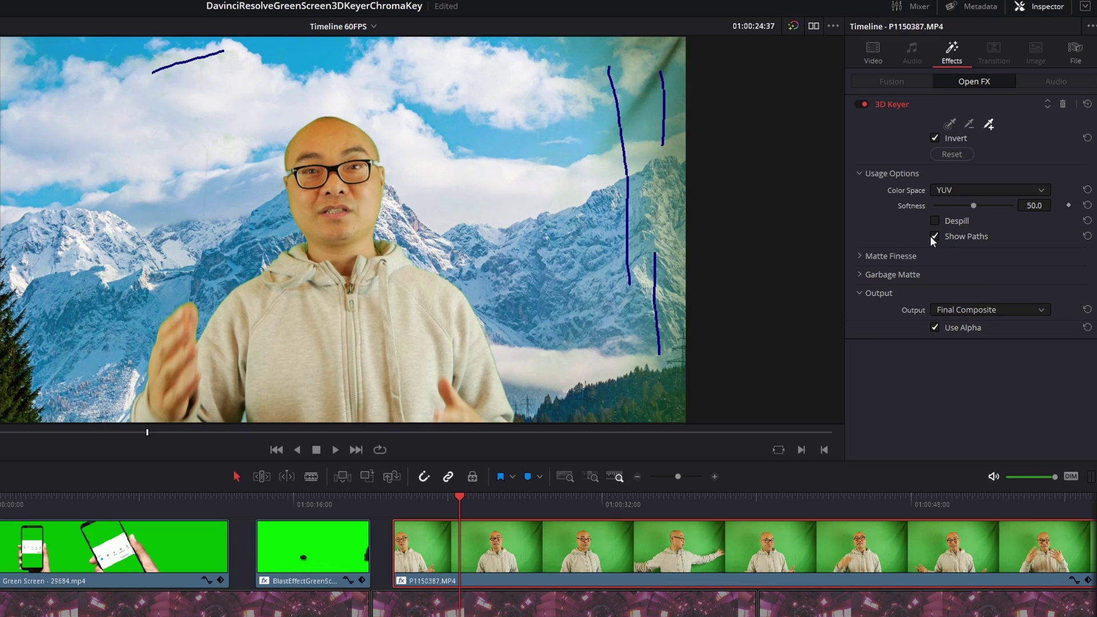
pyautogui.click(932, 237)
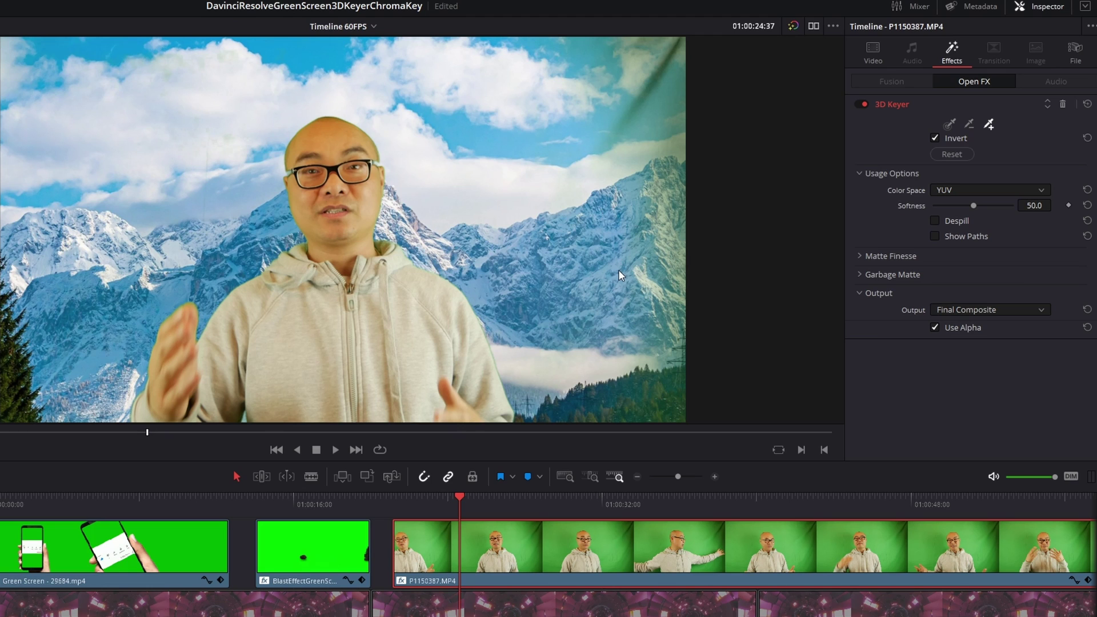
# Step: Save the project and enable Despill on the presenter key, reviewing playback
pyautogui.press('space')
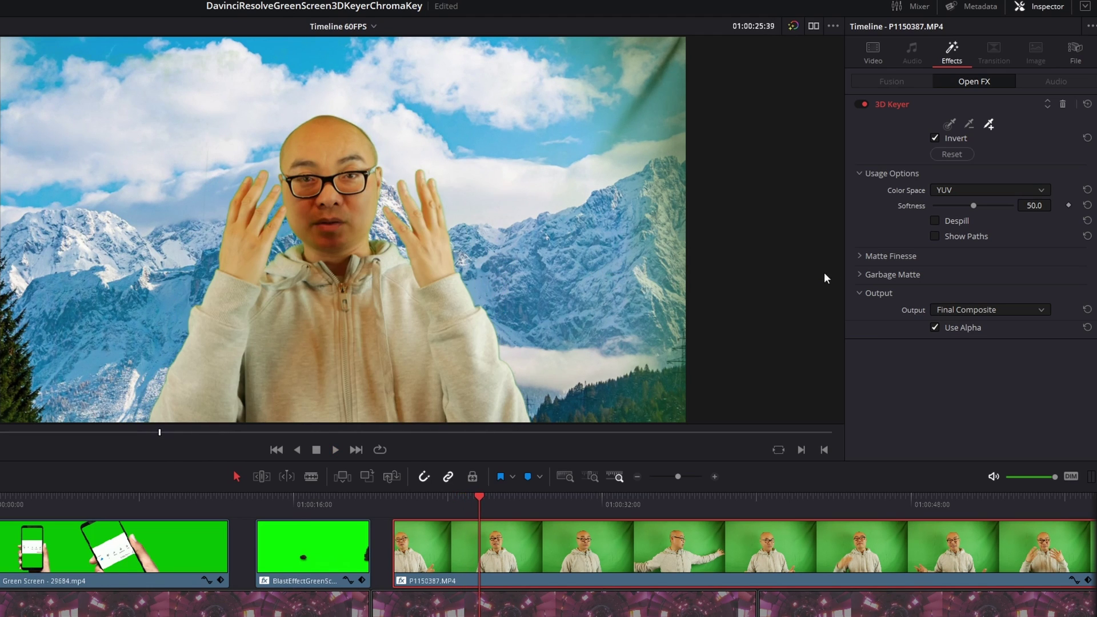
pyautogui.hotkey('ctrl', 's')
pyautogui.click(935, 221)
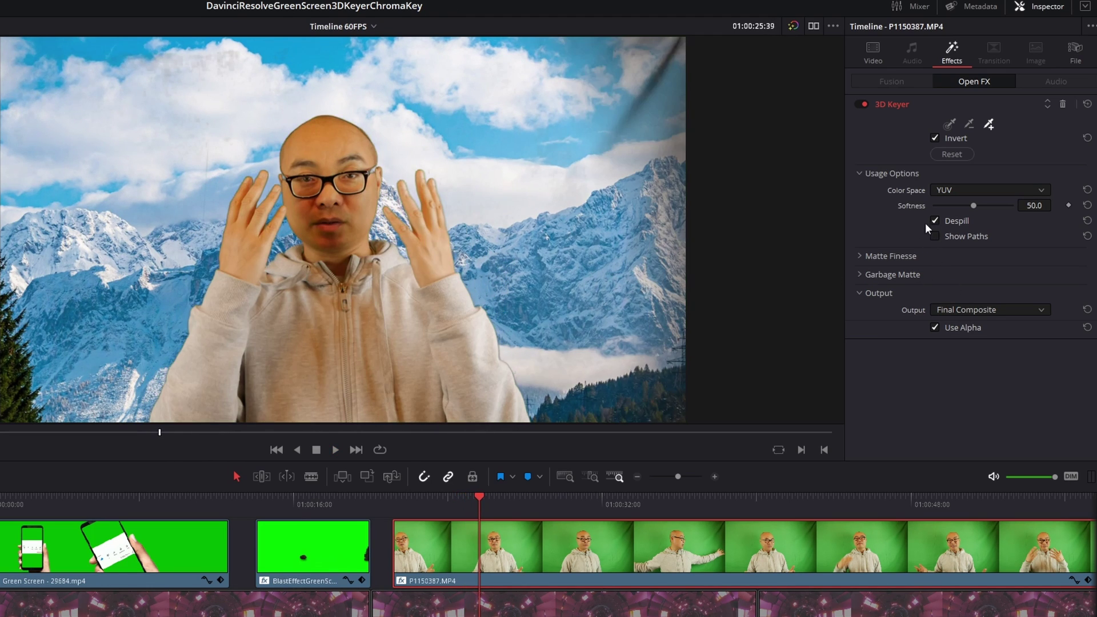
pyautogui.press('space')
pyautogui.press('space')
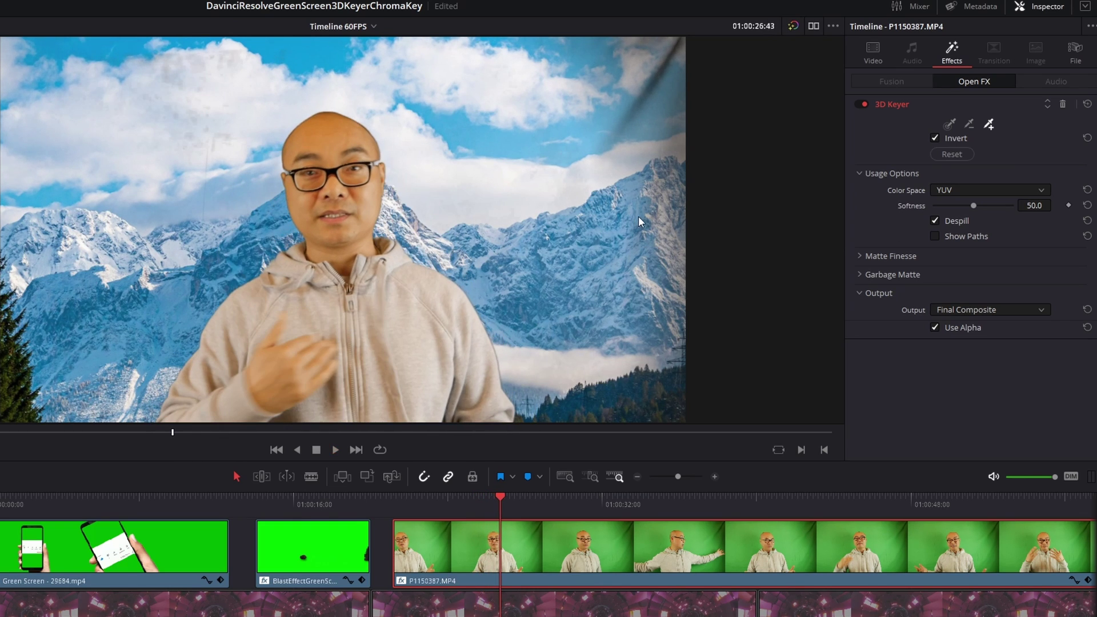
# Step: In Alpha Highlight B/W view, show paths, add a top-right sample stroke, then return to Final Composite
pyautogui.click(996, 309)
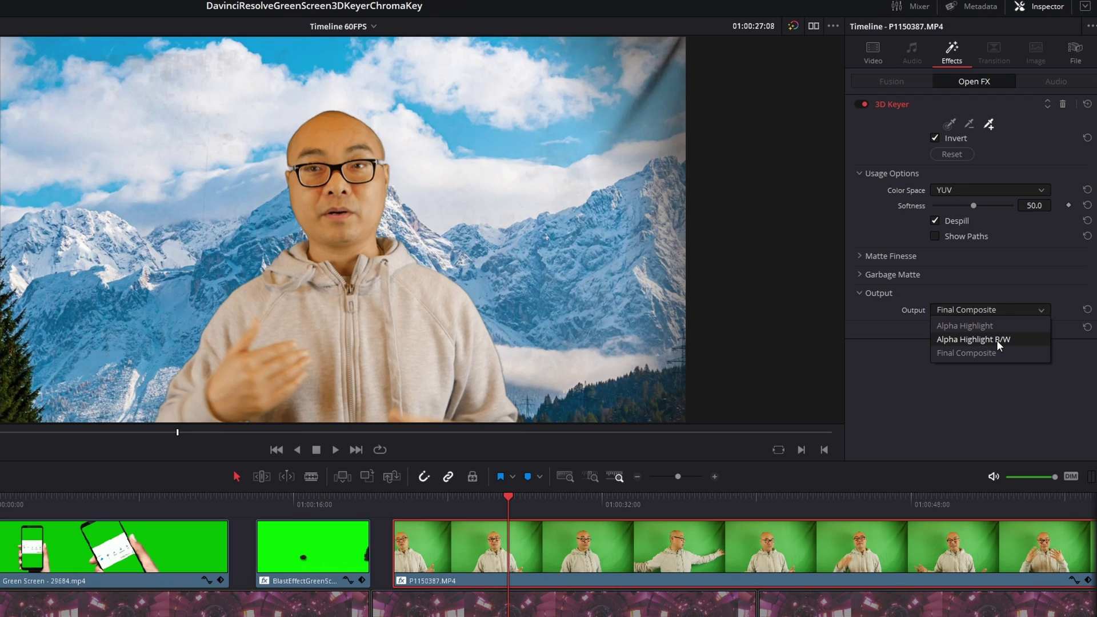
pyautogui.click(996, 340)
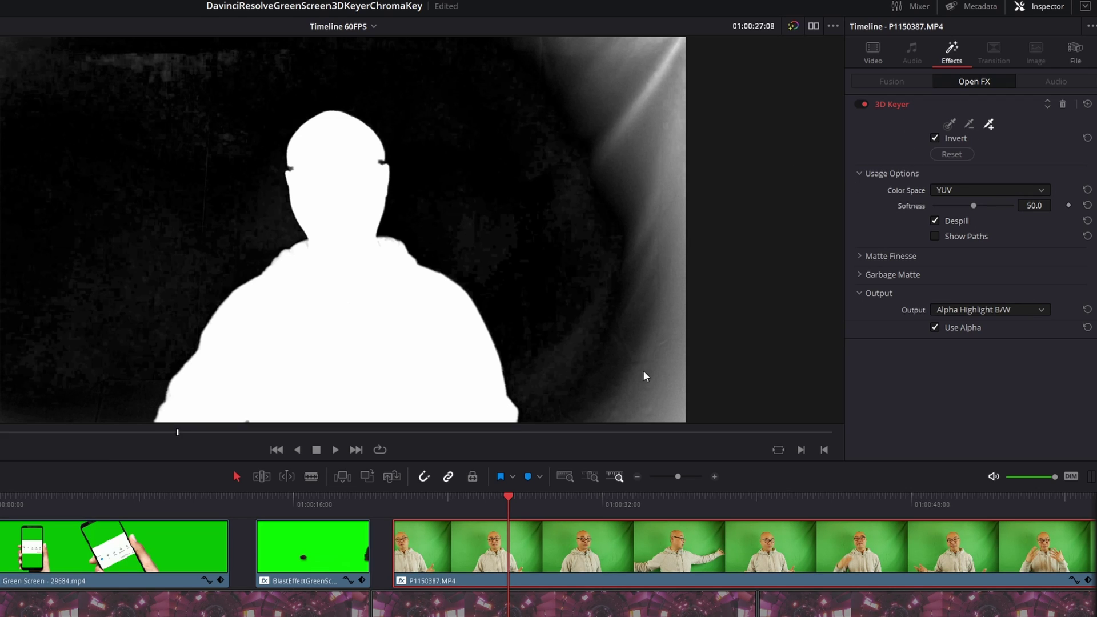
pyautogui.click(935, 236)
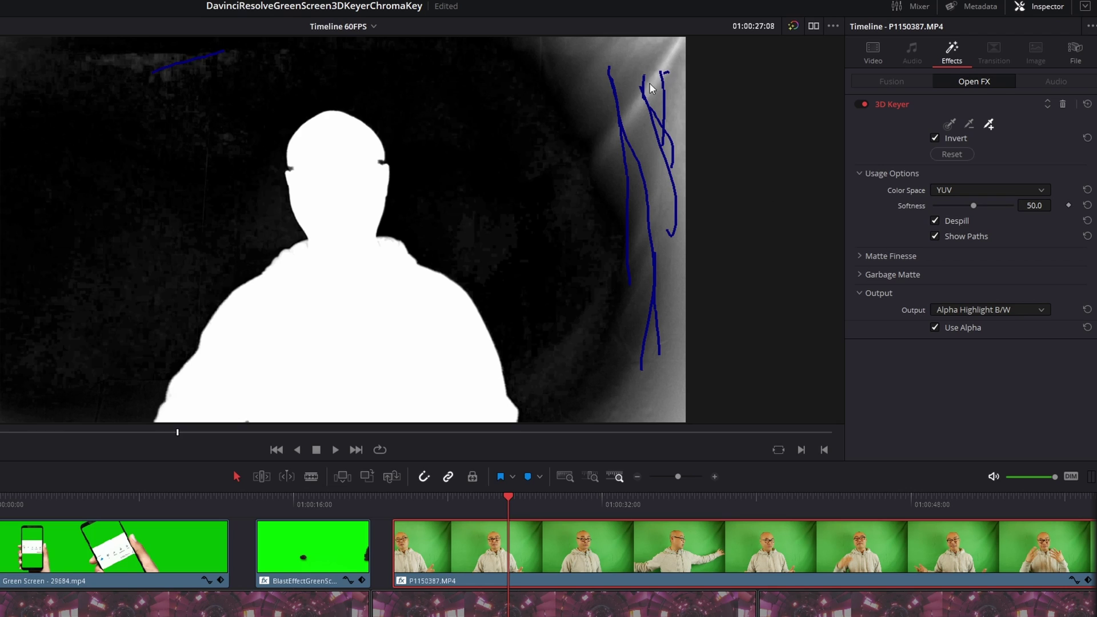
pyautogui.moveTo(579, 47); pyautogui.dragTo(618, 100)
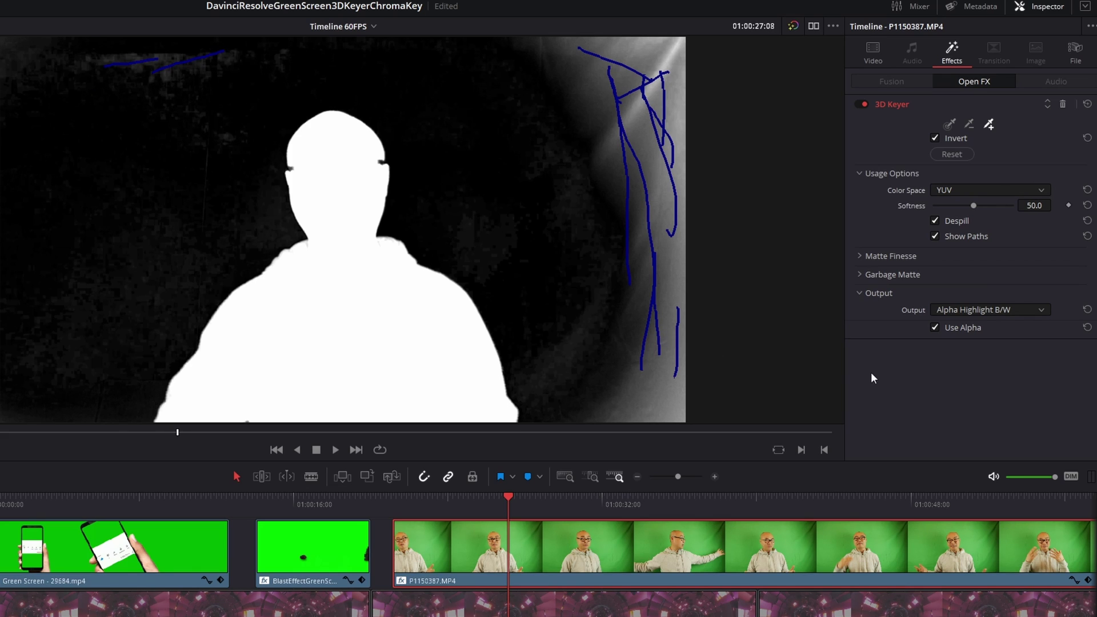
pyautogui.click(1000, 310)
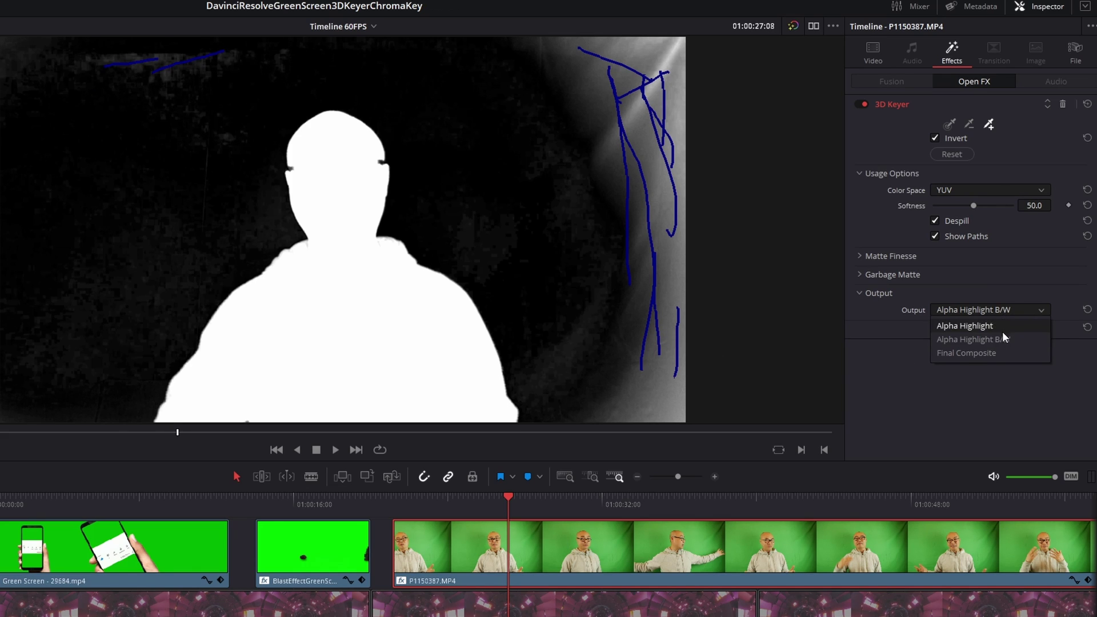
pyautogui.click(994, 350)
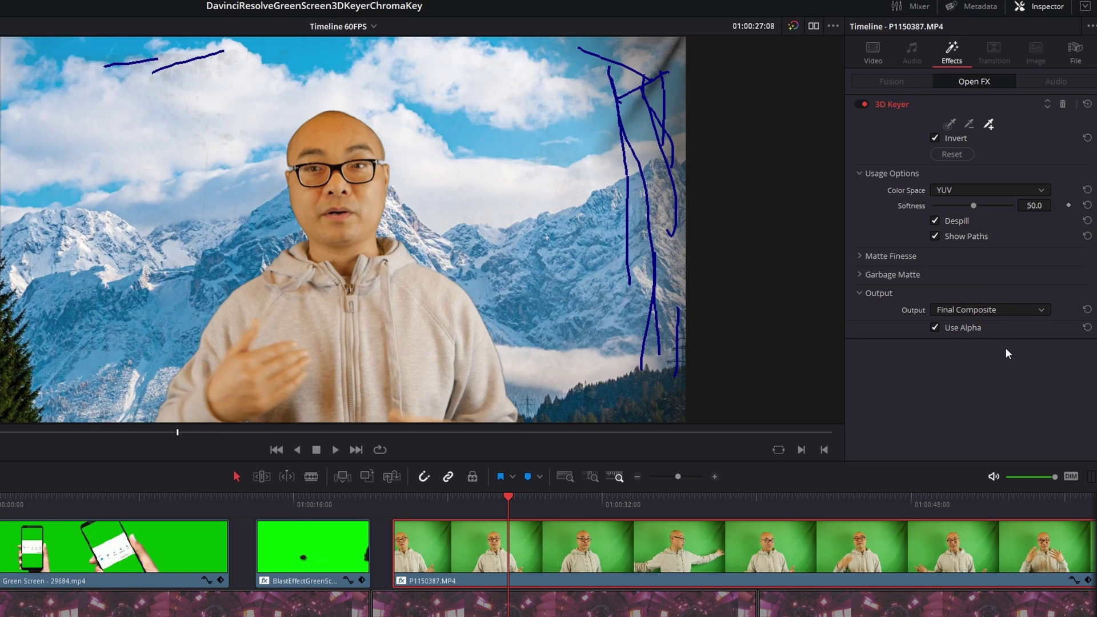
# Step: Expand Matte Finesse and Garbage Matte, then apply and adjust a Rectangle garbage matte
pyautogui.click(859, 256)
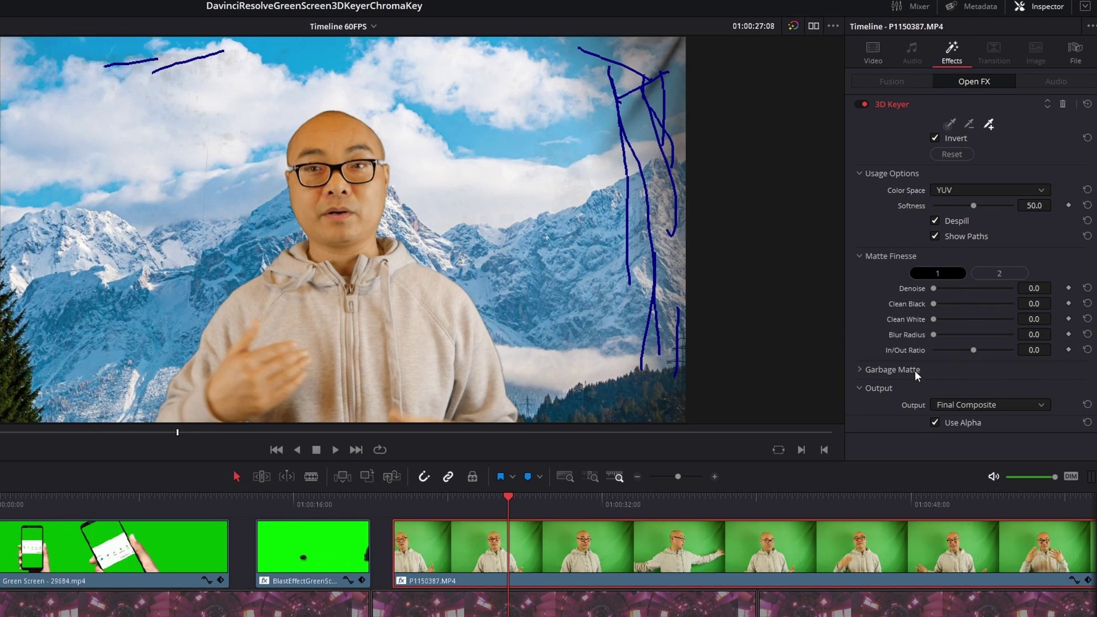
pyautogui.click(858, 370)
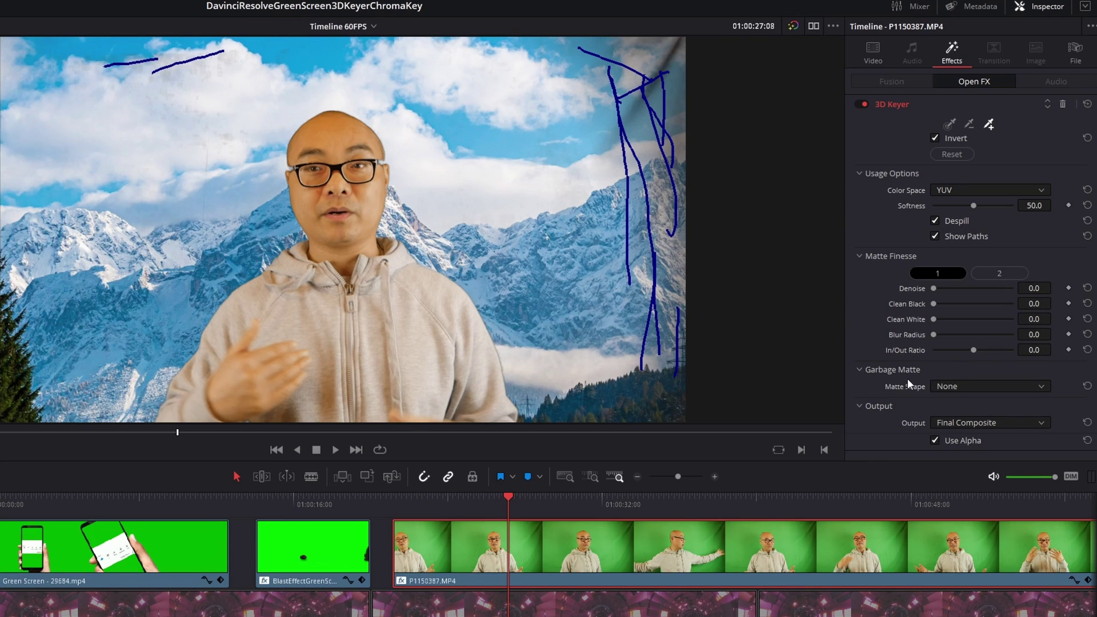
pyautogui.click(971, 388)
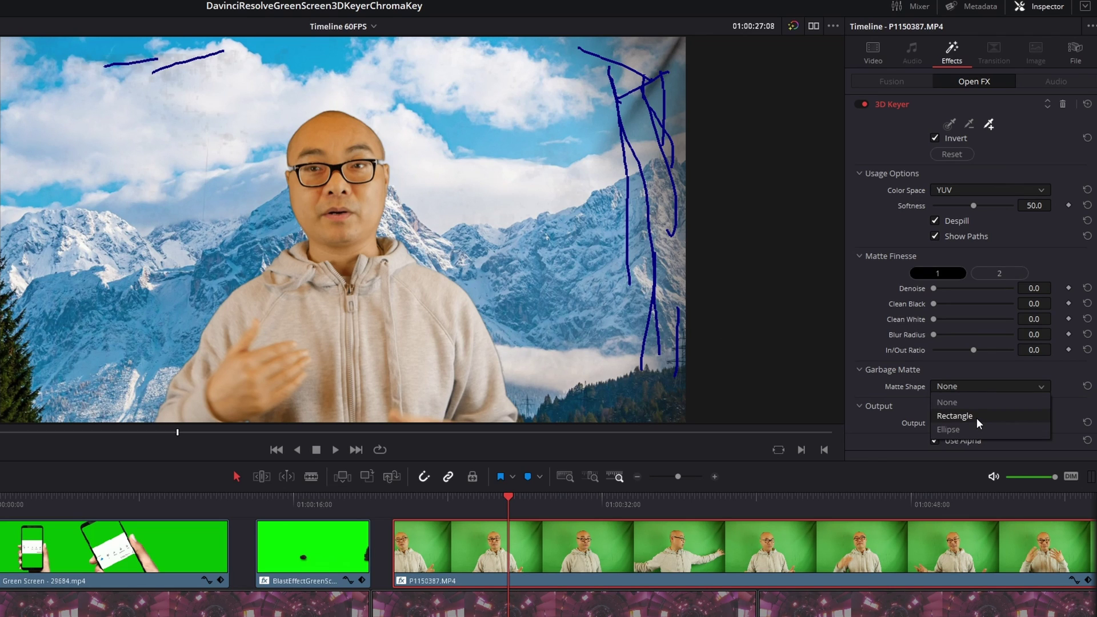
pyautogui.click(954, 416)
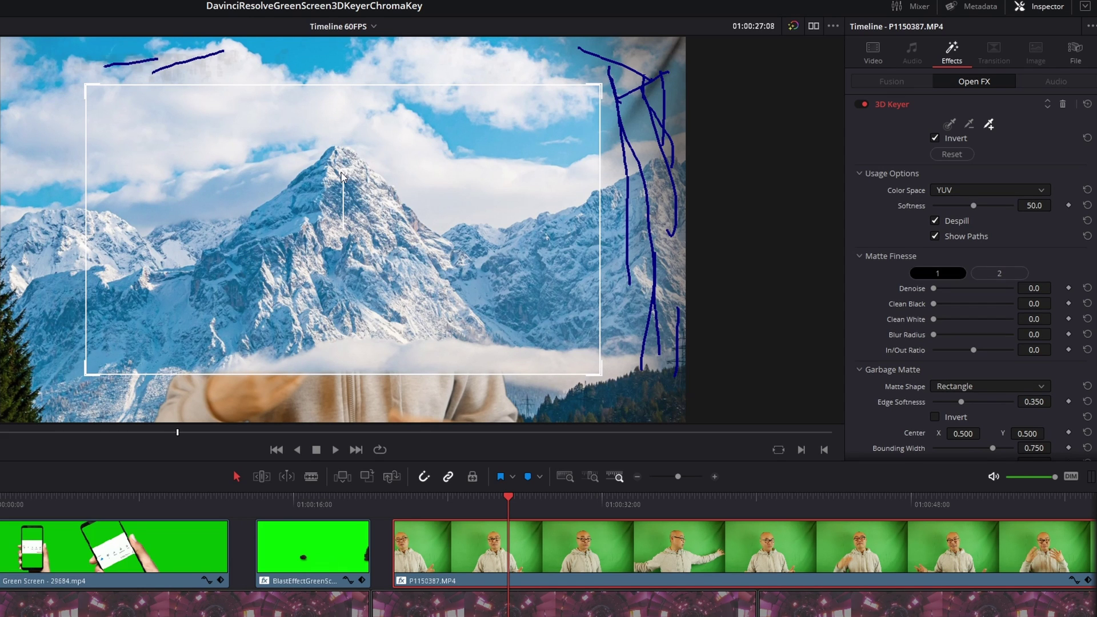
pyautogui.moveTo(342, 176); pyautogui.dragTo(345, 189)
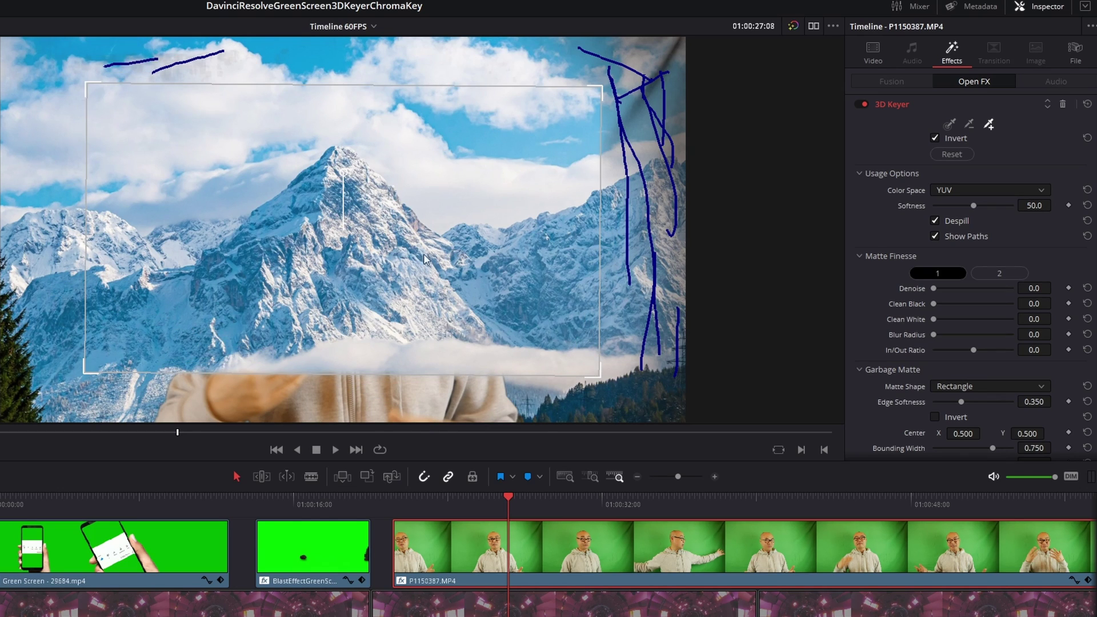
# Step: Try an Ellipse garbage matte, set Matte Shape to None, and hide the sample paths
pyautogui.click(973, 391)
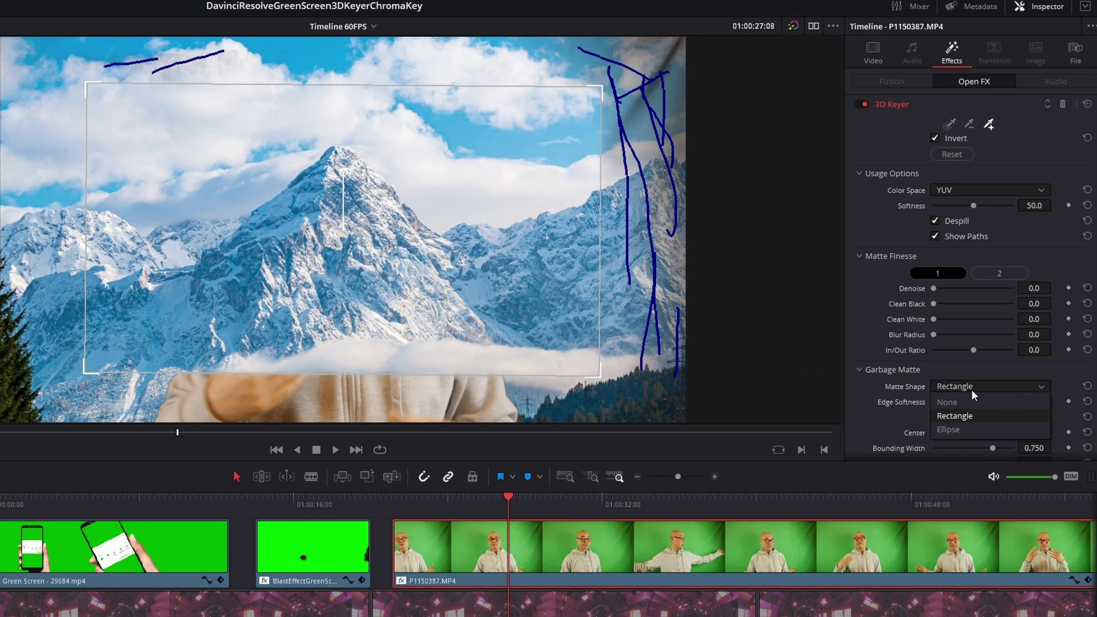
pyautogui.click(973, 427)
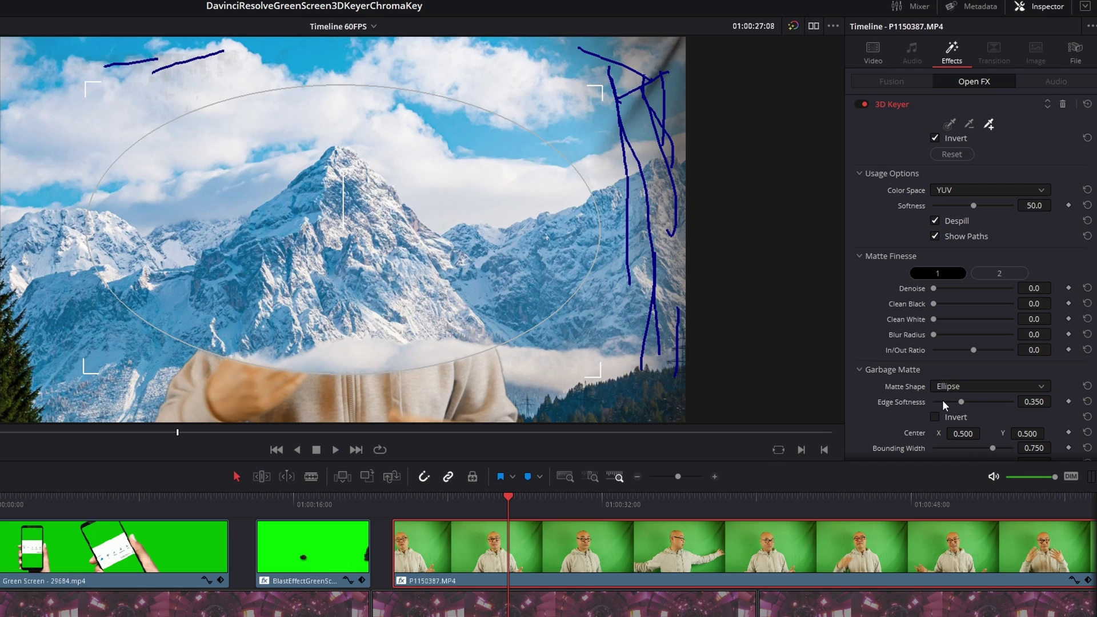
pyautogui.click(982, 382)
pyautogui.click(972, 400)
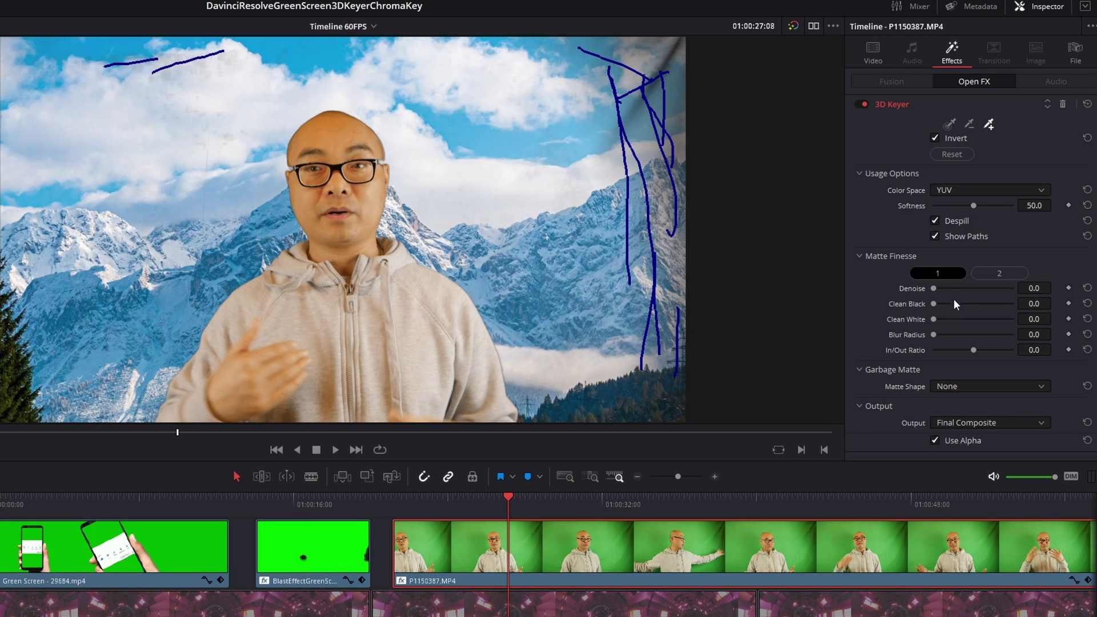
pyautogui.click(935, 236)
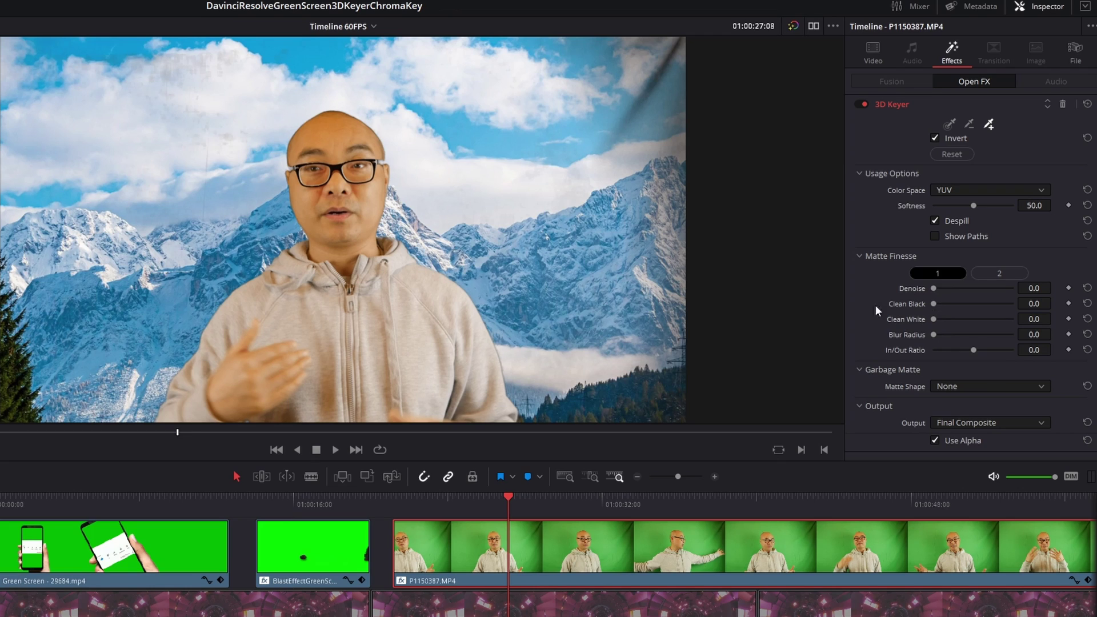
# Step: In Matte Finesse group 1, set Denoise 9.3, Clean Black 18.6, Clean White 12.4, In/Out Ratio -56.6
pyautogui.click(989, 272)
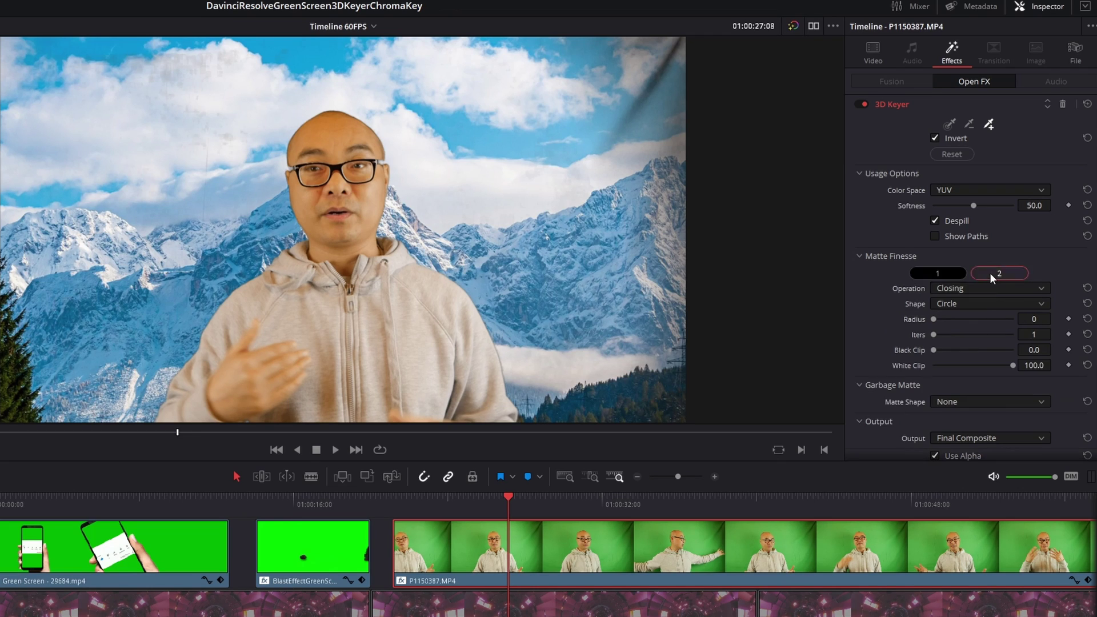
pyautogui.click(950, 273)
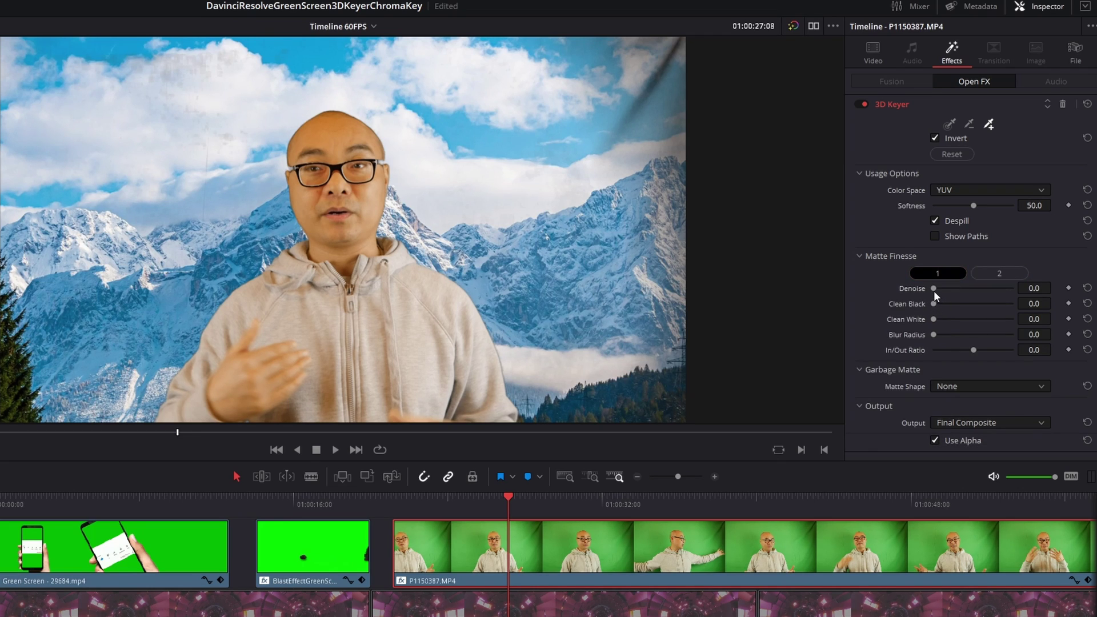
pyautogui.moveTo(933, 289); pyautogui.dragTo(927, 336)
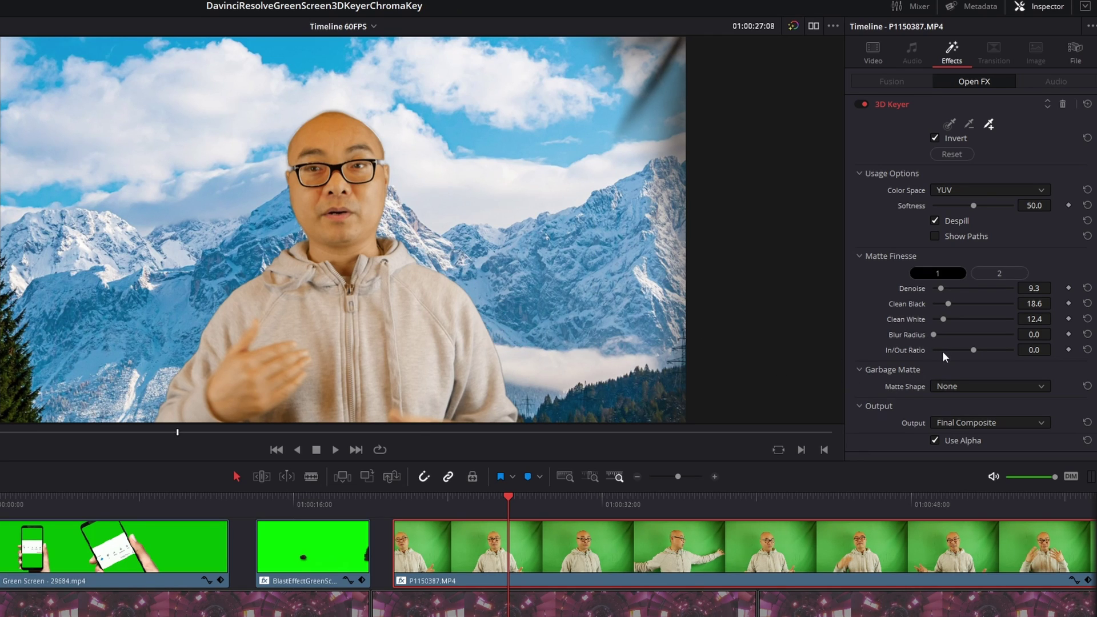
pyautogui.moveTo(972, 352); pyautogui.dragTo(952, 356)
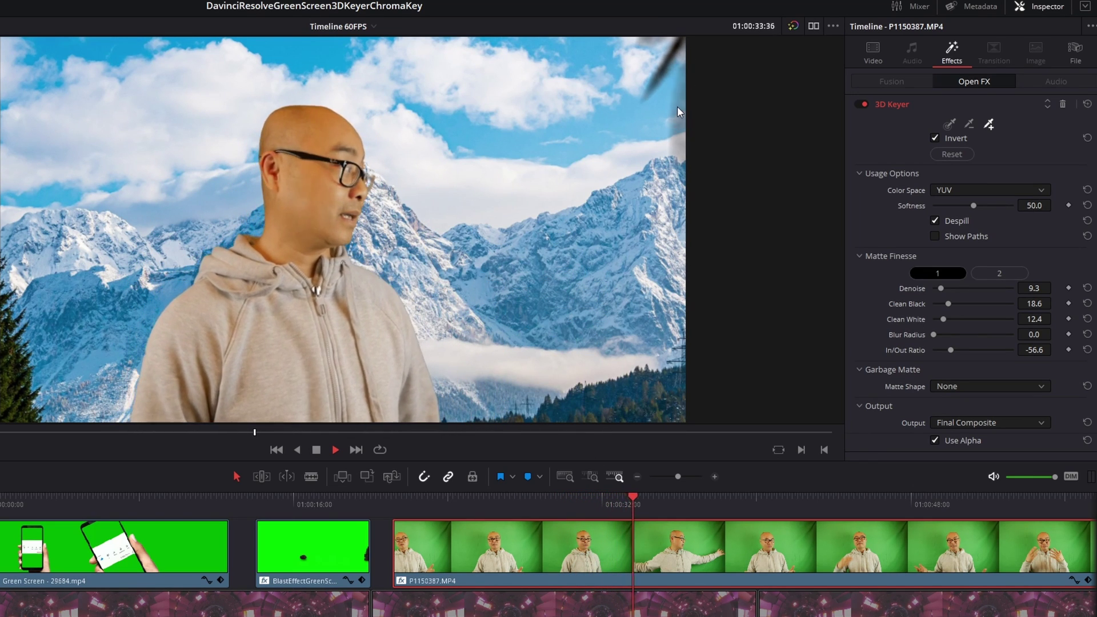
pyautogui.press('space')
pyautogui.click(981, 273)
# Step: In the second Matte Finesse group, try the Shrink, Grow and Closing operations while previewing
pyautogui.click(992, 273)
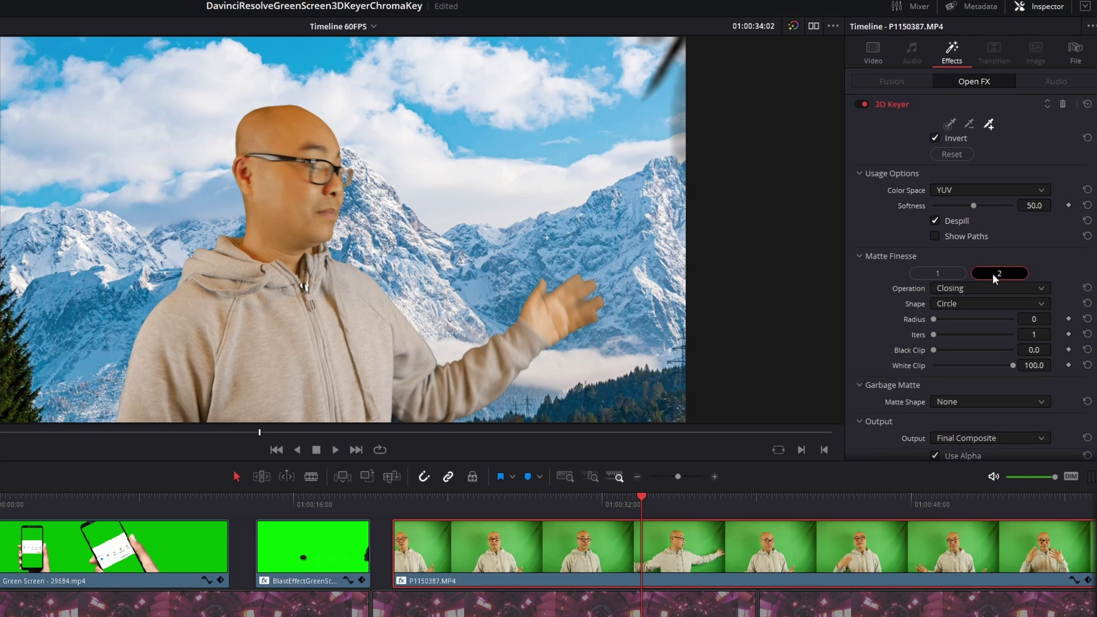
pyautogui.click(1006, 289)
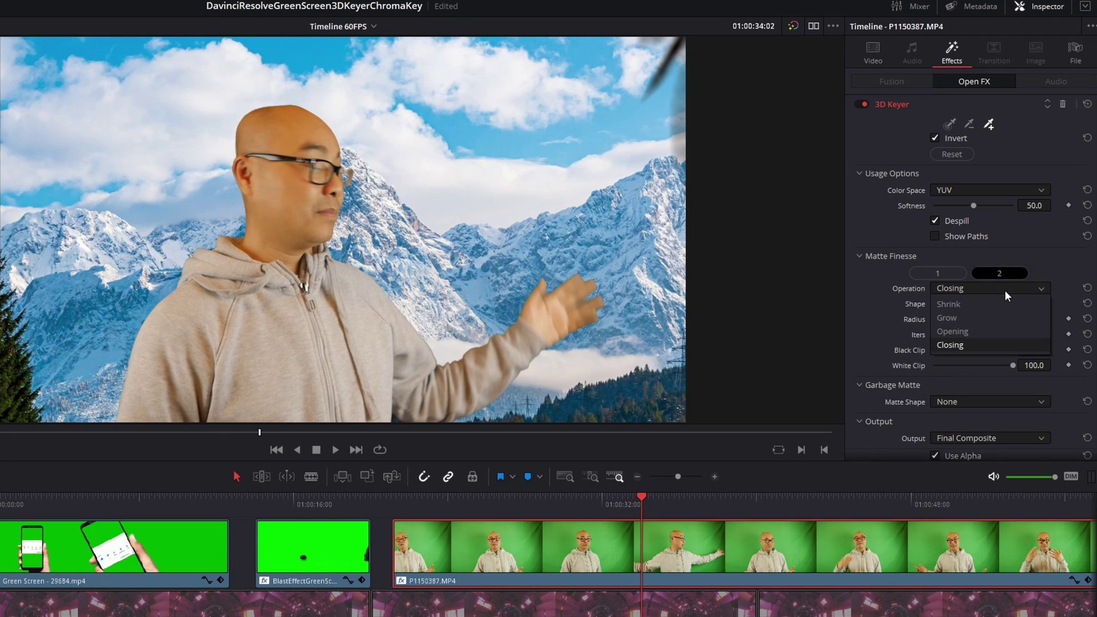
pyautogui.click(971, 301)
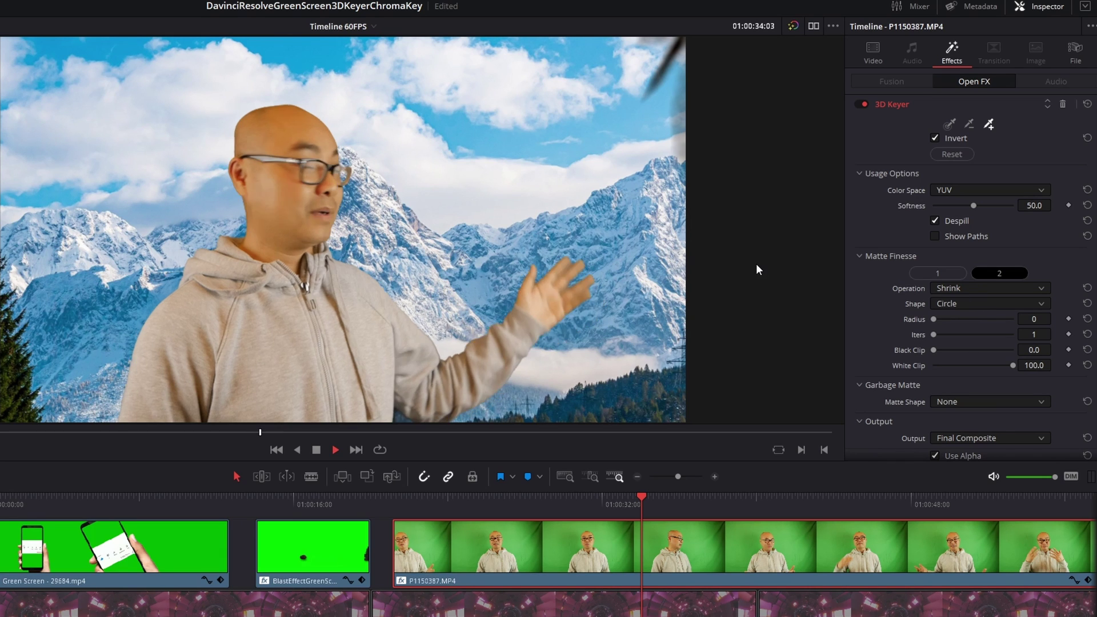
pyautogui.click(951, 290)
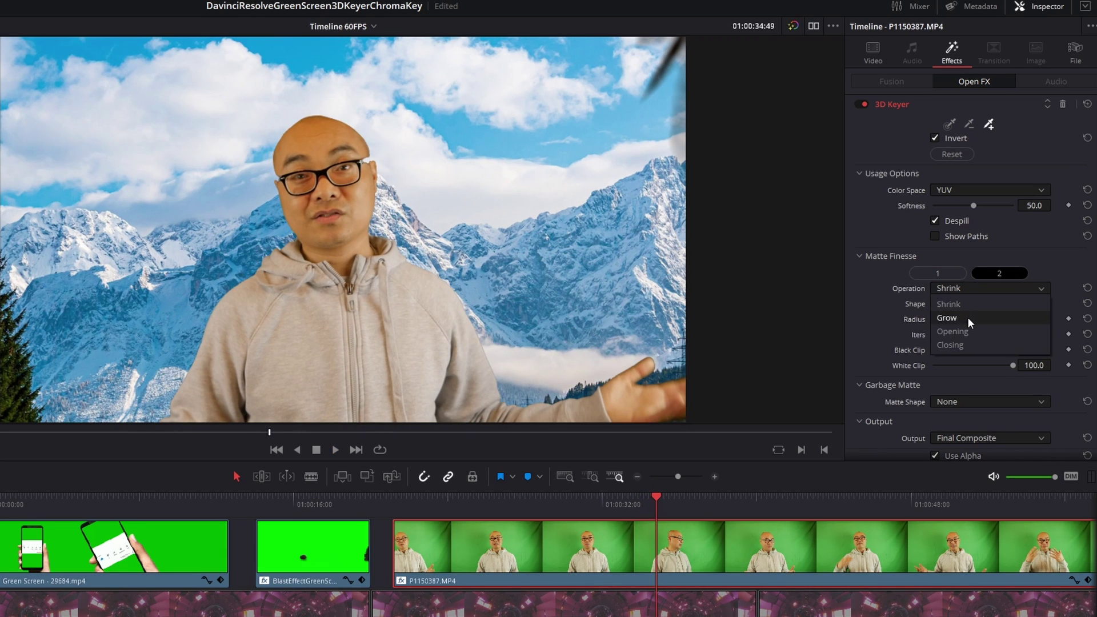
pyautogui.click(968, 317)
pyautogui.press('space')
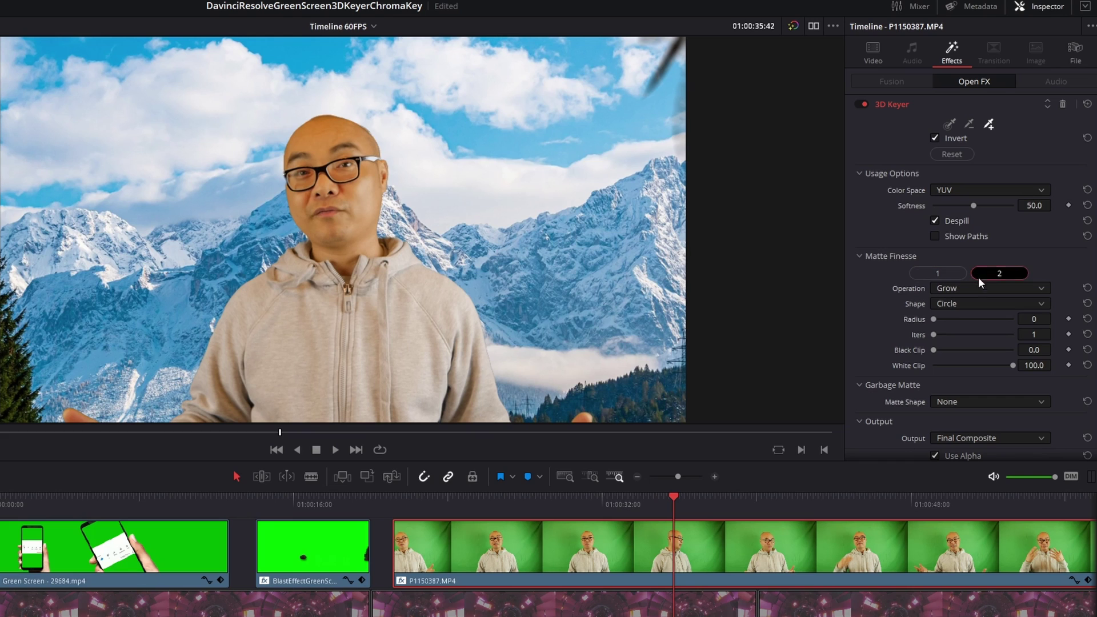
pyautogui.click(975, 290)
pyautogui.click(973, 345)
pyautogui.press('space')
# Step: Set the matte operation to Shrink with Diamond shape, Radius 1 and 3 iterations, then preview
pyautogui.click(982, 288)
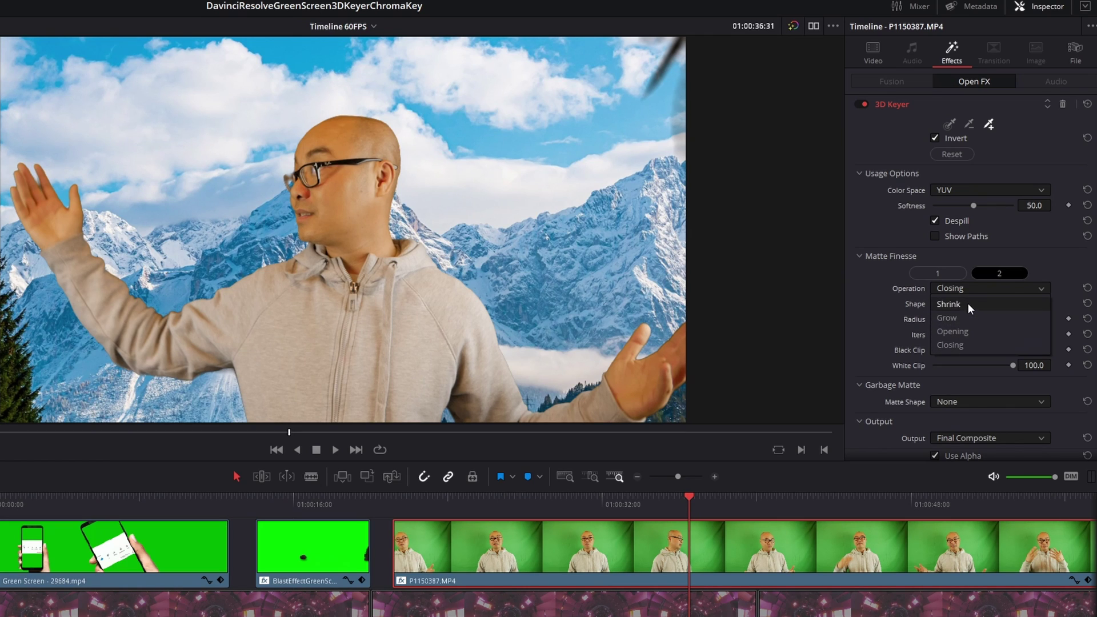
pyautogui.click(968, 303)
pyautogui.click(968, 305)
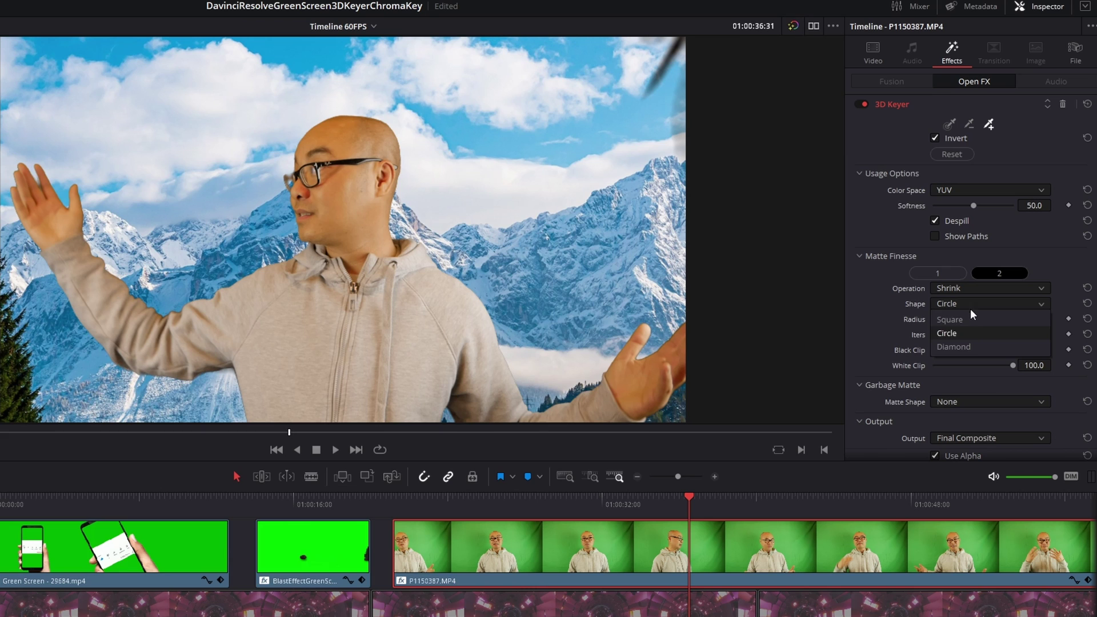
pyautogui.click(965, 345)
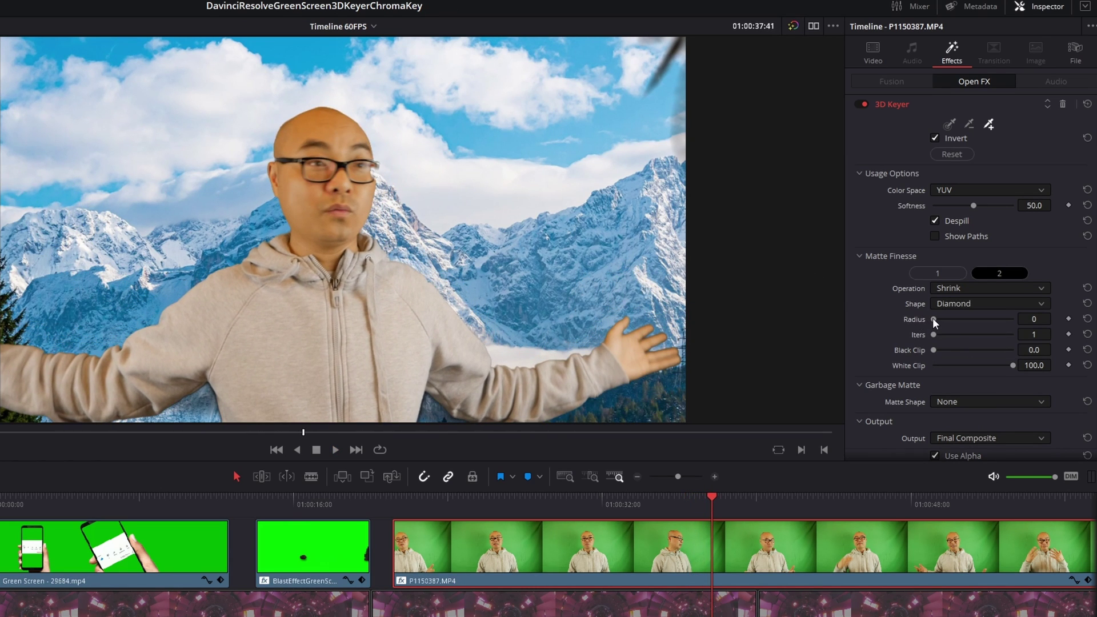
pyautogui.moveTo(934, 318); pyautogui.dragTo(960, 323)
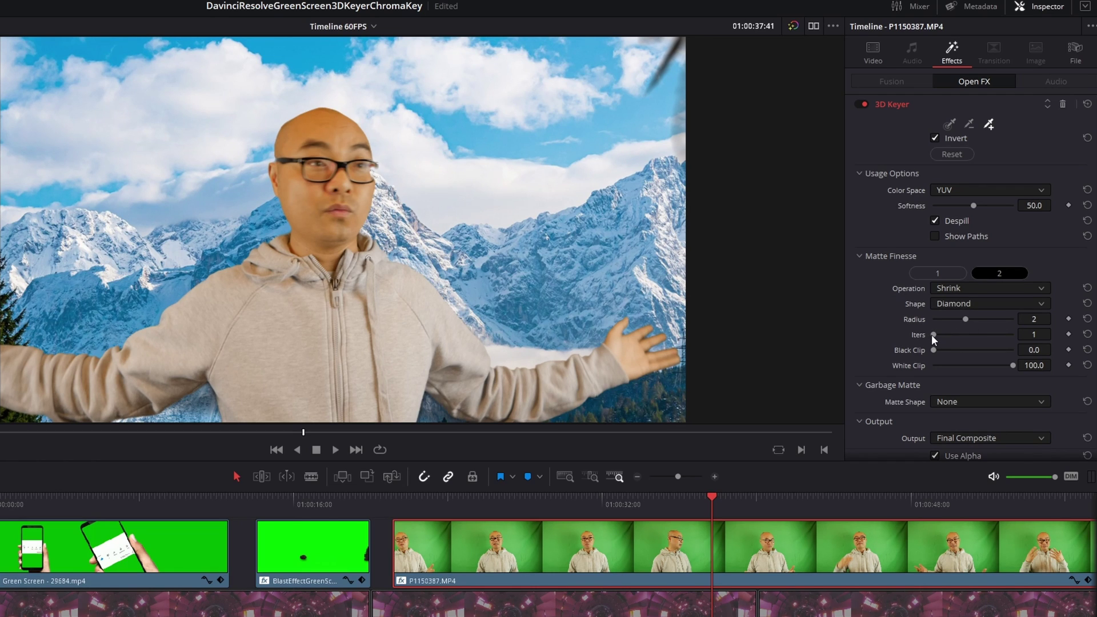
pyautogui.moveTo(932, 334); pyautogui.dragTo(917, 352)
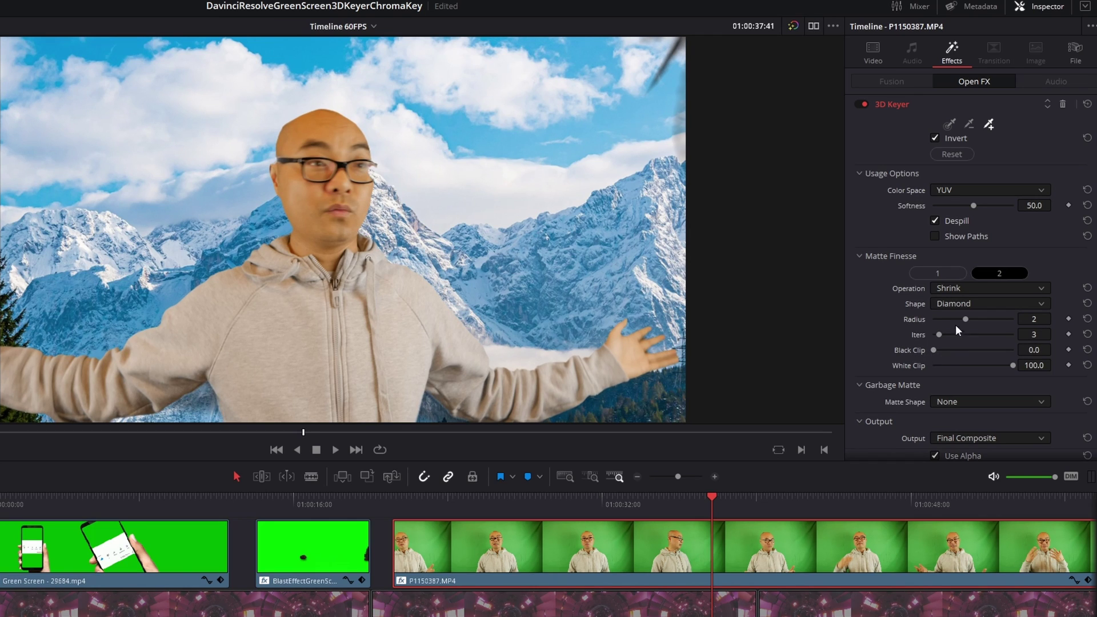
pyautogui.moveTo(965, 321); pyautogui.dragTo(946, 324)
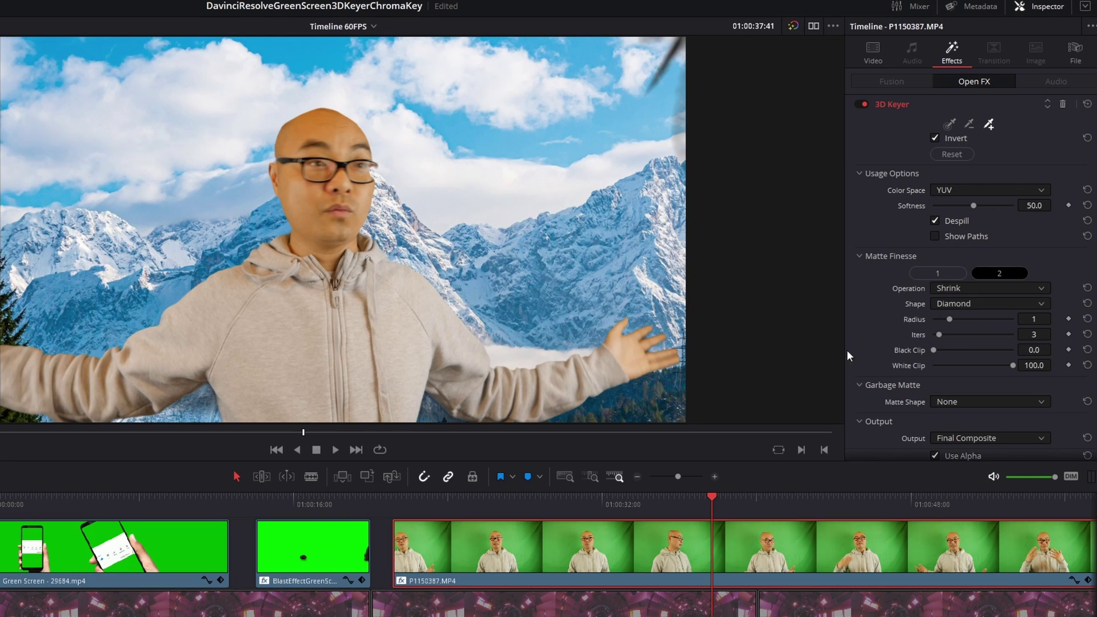
pyautogui.press('space')
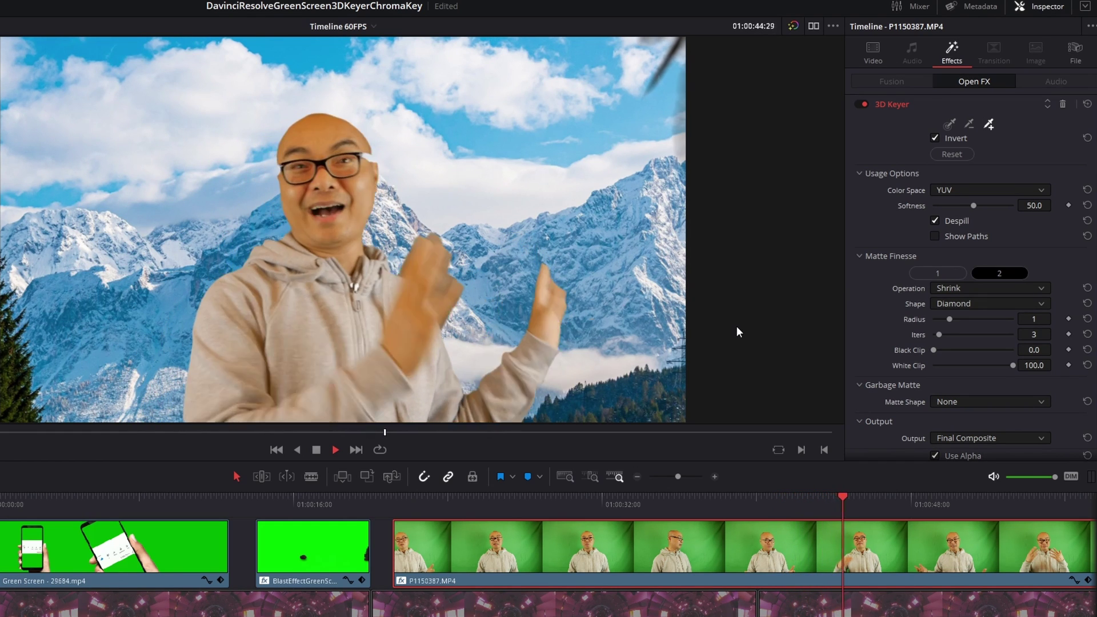
pyautogui.press('space')
pyautogui.press('space')
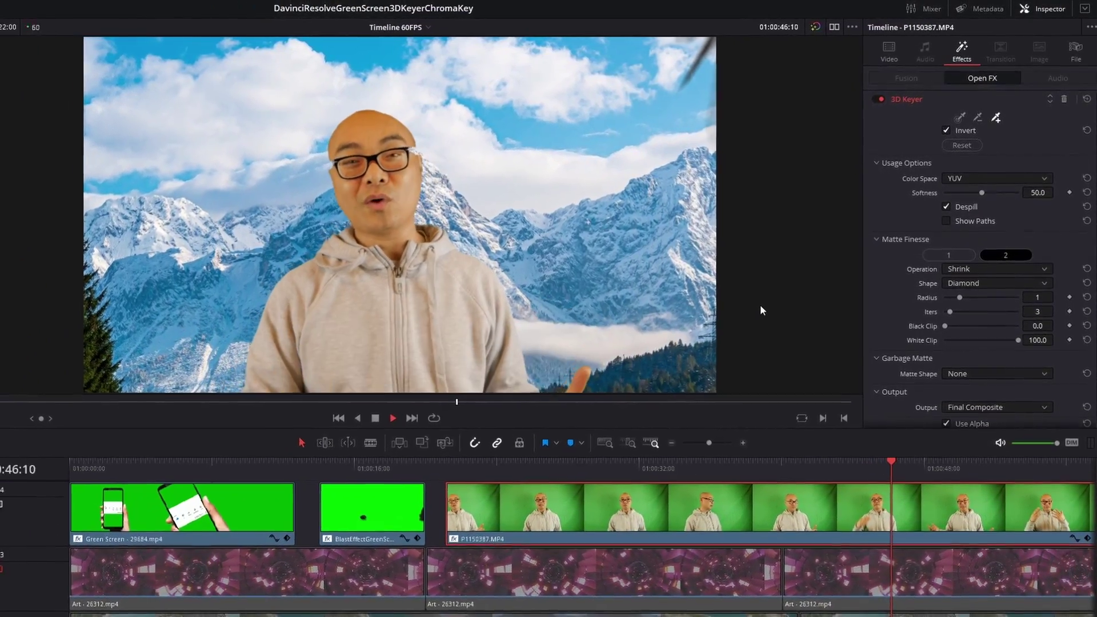
pyautogui.press('space')
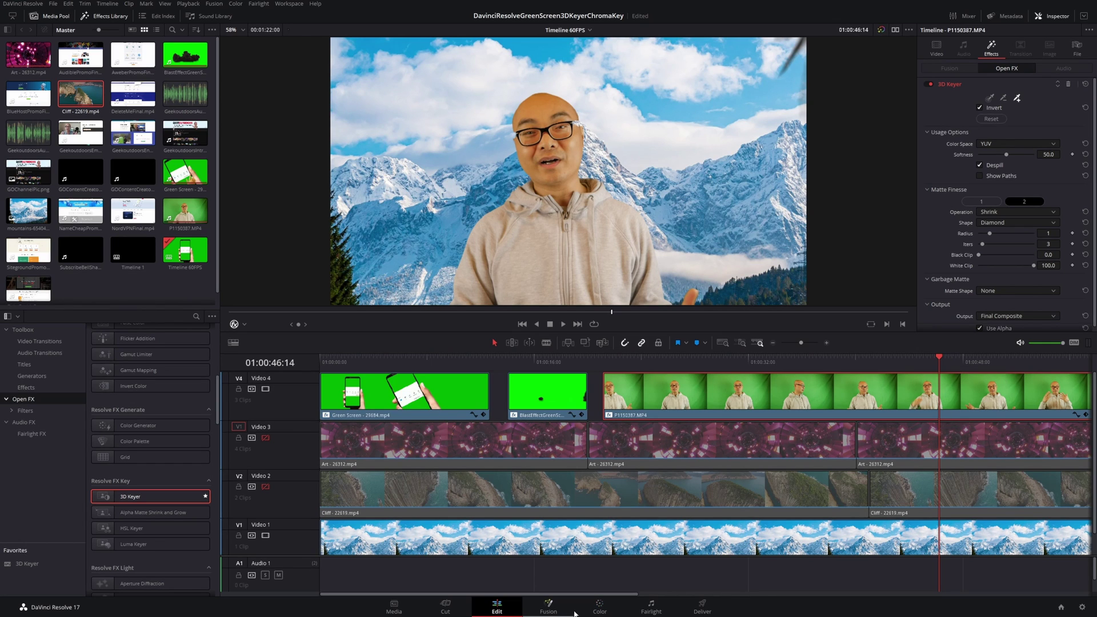
pyautogui.click(548, 607)
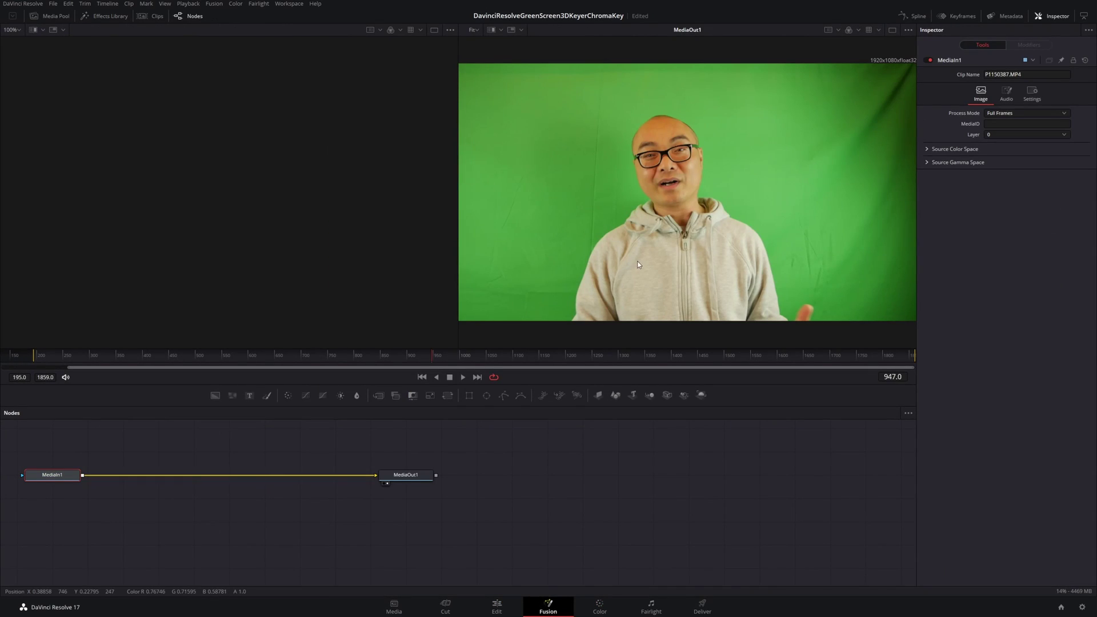
pyautogui.click(598, 612)
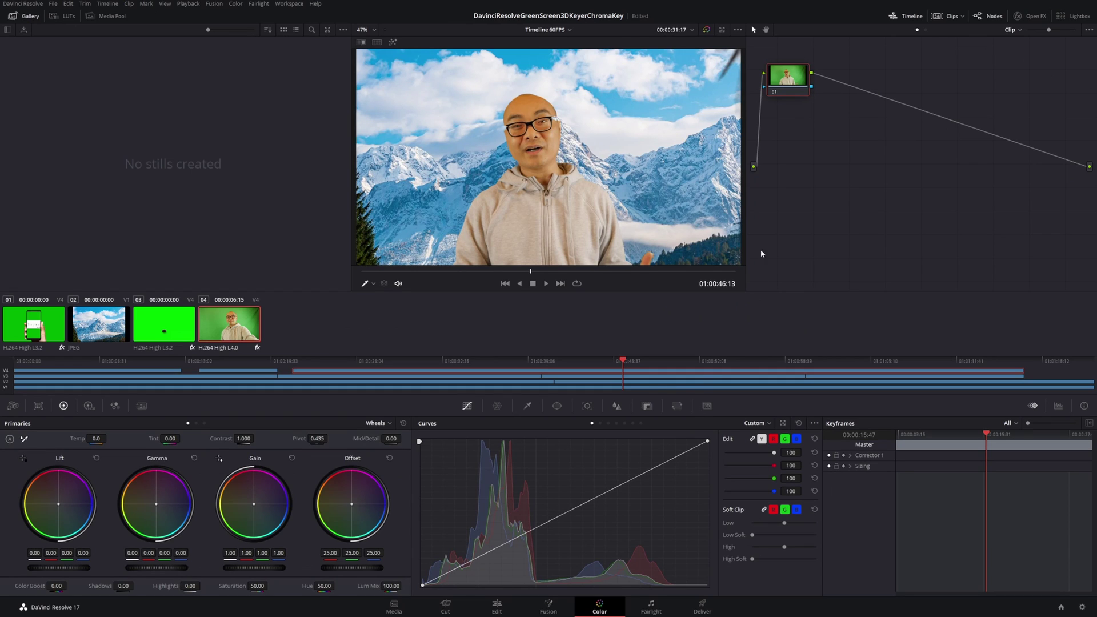
pyautogui.click(497, 609)
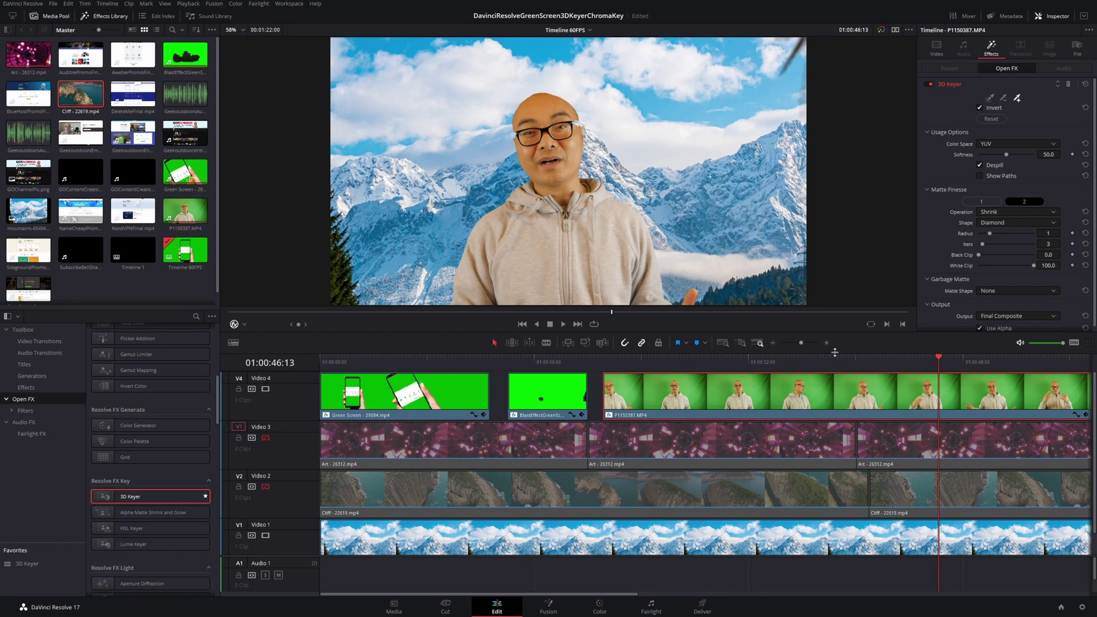
# Step: Check the BlastEffect and Green Screen clips' keyers, then select P1150387.MP4
pyautogui.click(540, 362)
pyautogui.click(552, 400)
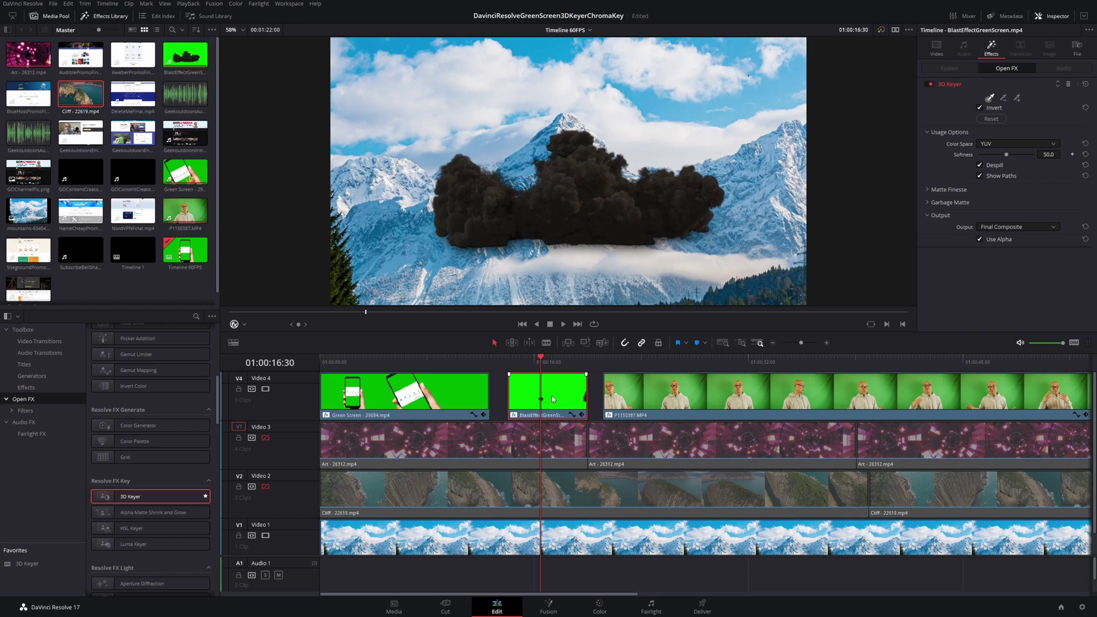
pyautogui.click(442, 363)
pyautogui.click(452, 404)
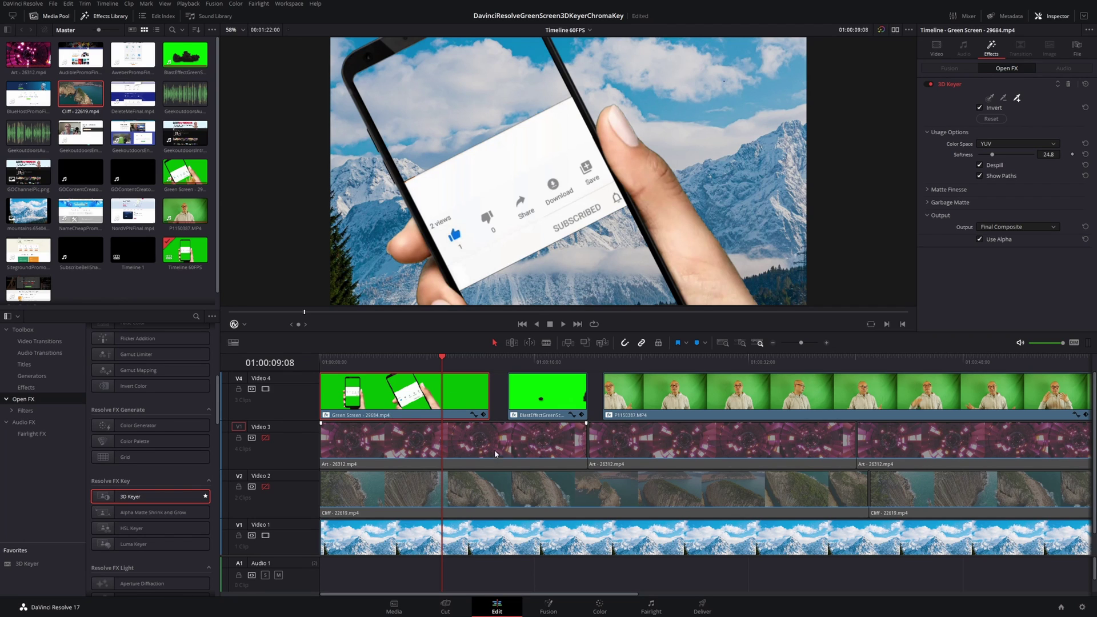
pyautogui.click(531, 364)
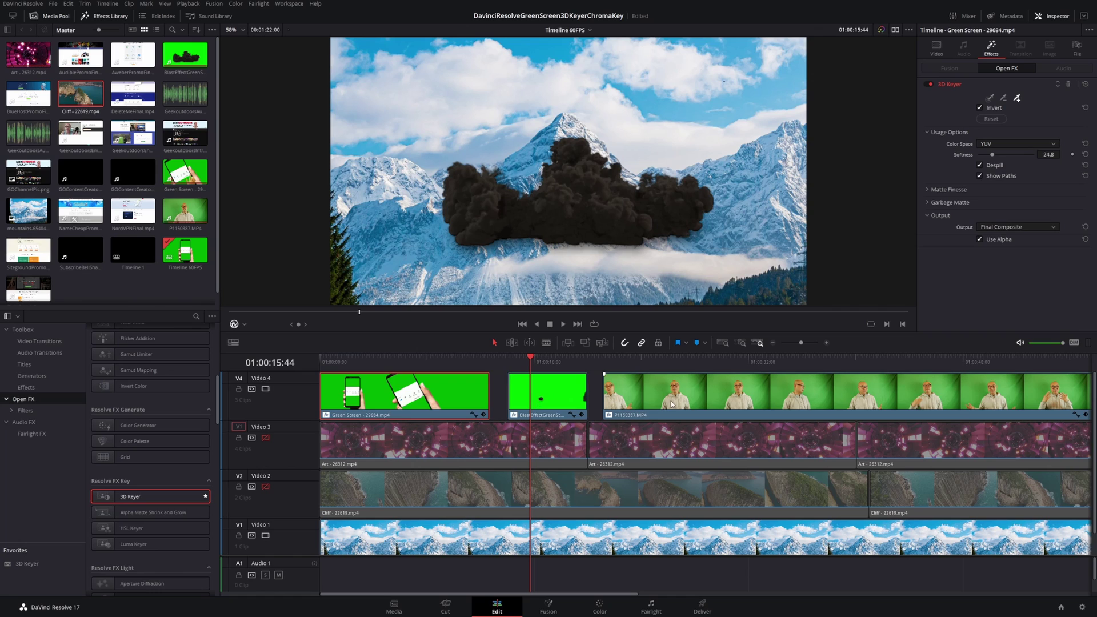
pyautogui.click(647, 361)
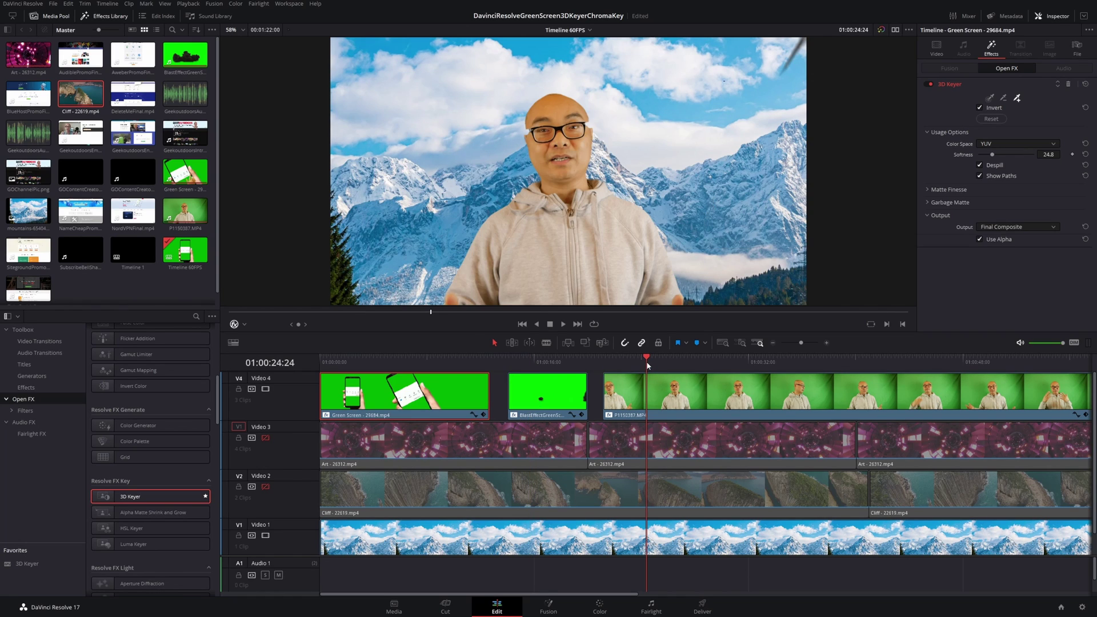
pyautogui.click(690, 399)
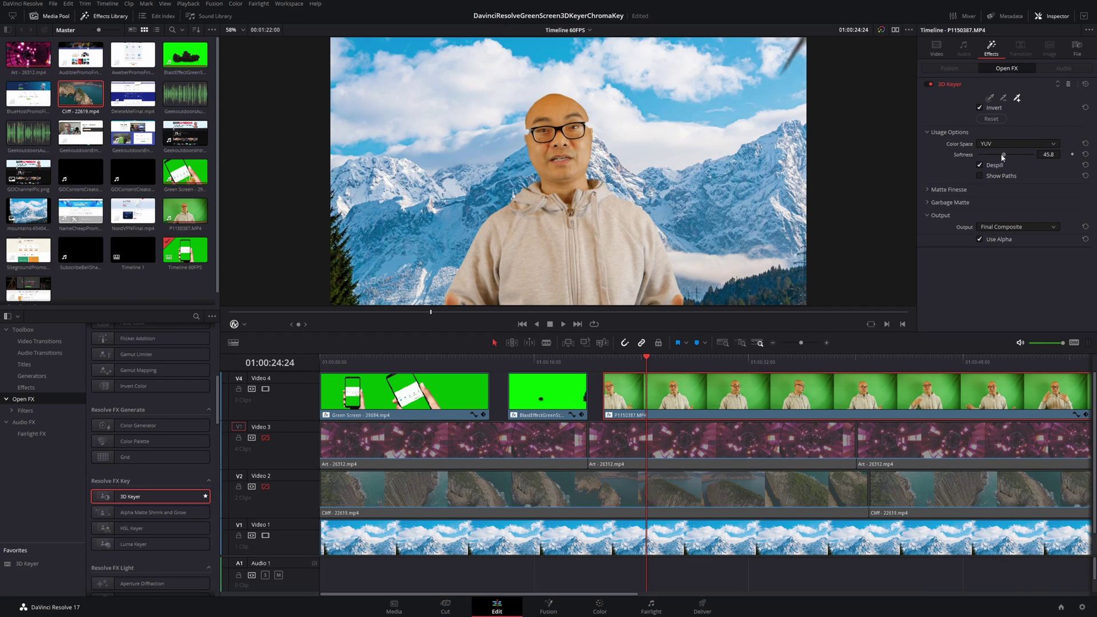
# Step: Lower 3D Keyer Softness to 32.5 and test White Clip, leaving it at 100
pyautogui.moveTo(1005, 155); pyautogui.dragTo(997, 157)
pyautogui.click(927, 189)
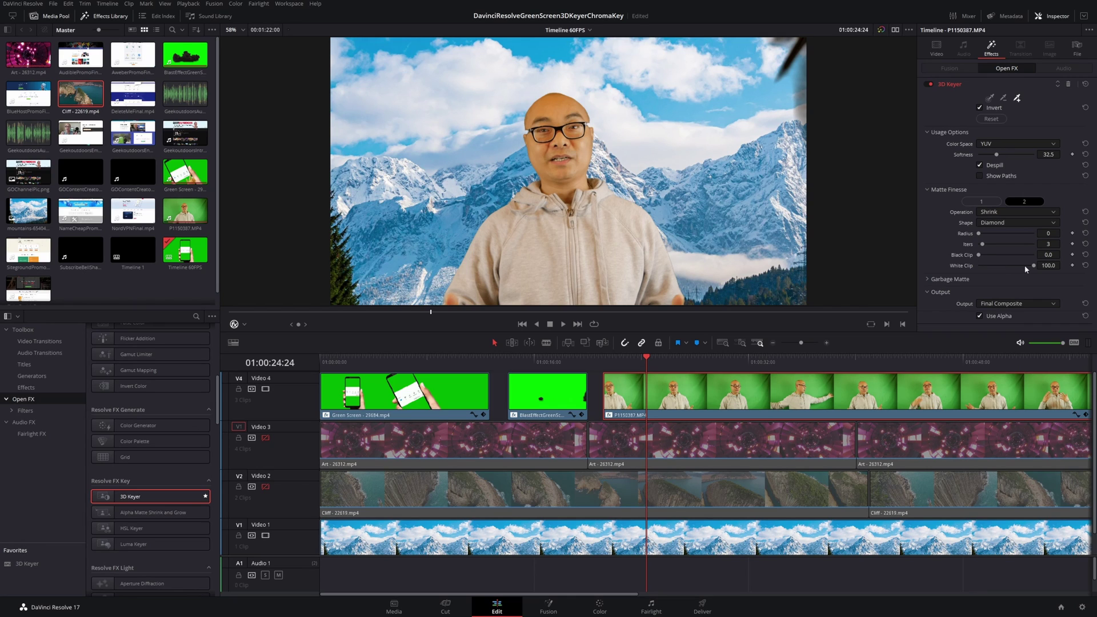
pyautogui.moveTo(1035, 267); pyautogui.dragTo(1025, 277)
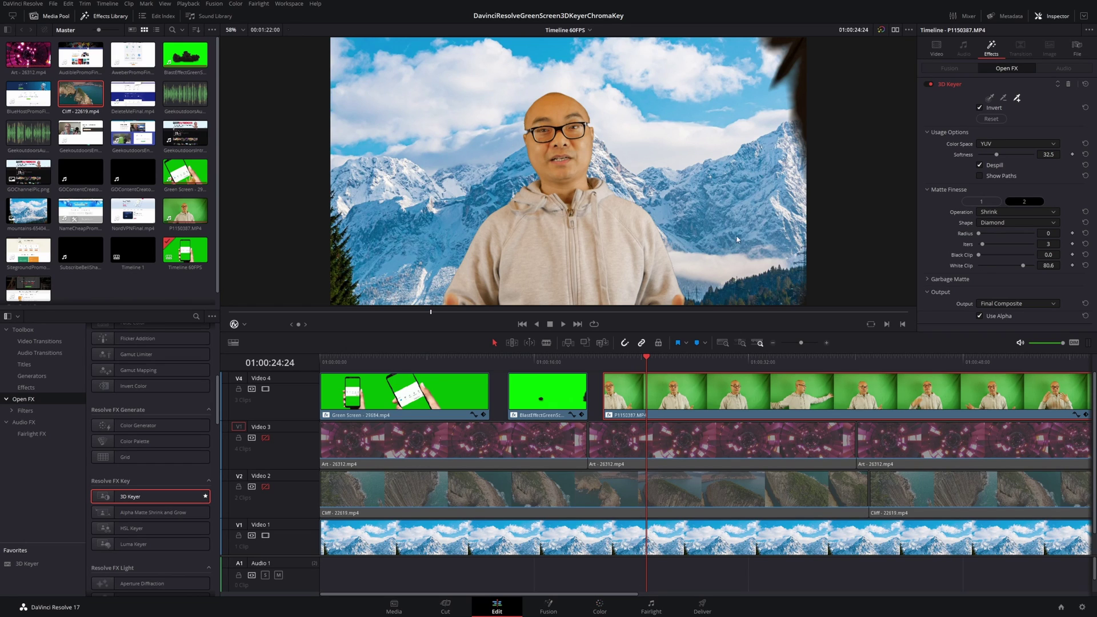
pyautogui.moveTo(1026, 268); pyautogui.dragTo(1038, 268)
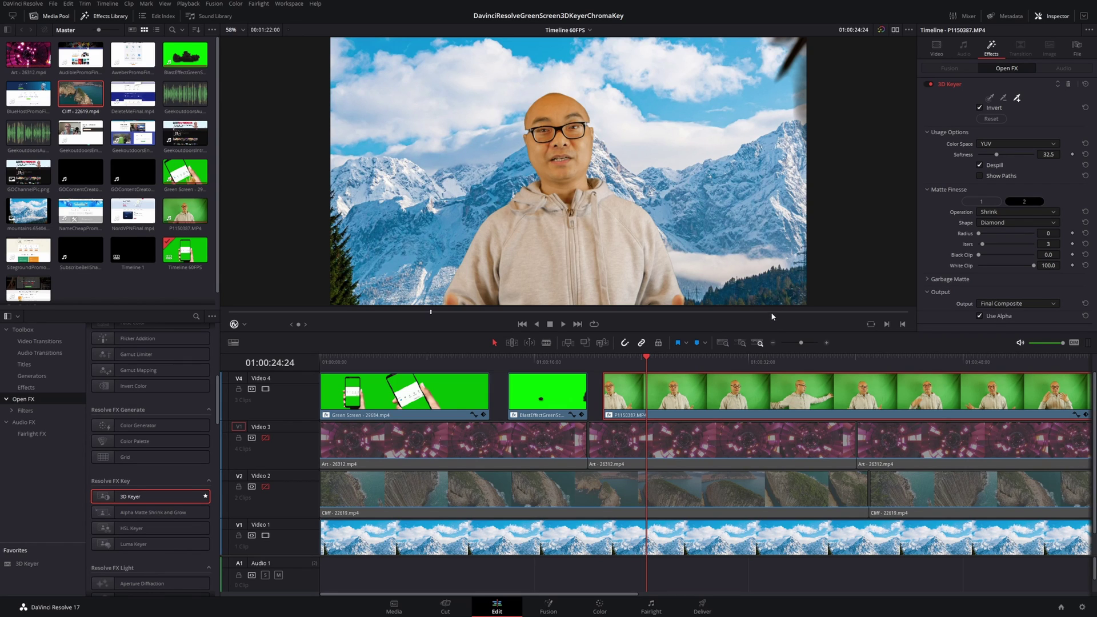
pyautogui.click(544, 360)
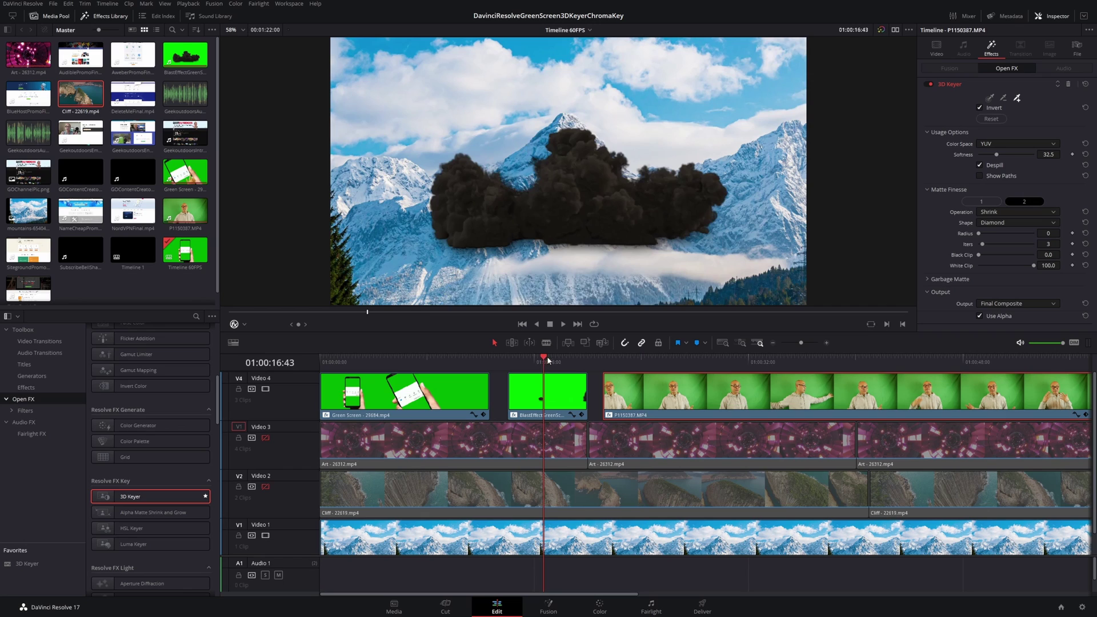
pyautogui.click(559, 405)
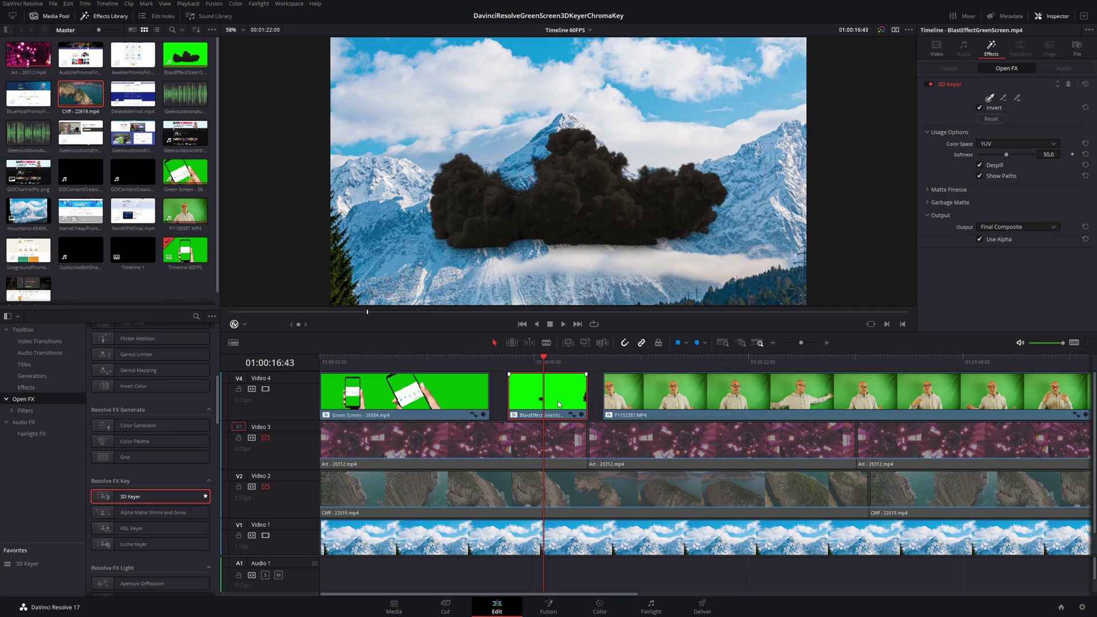
pyautogui.click(665, 361)
pyautogui.click(688, 406)
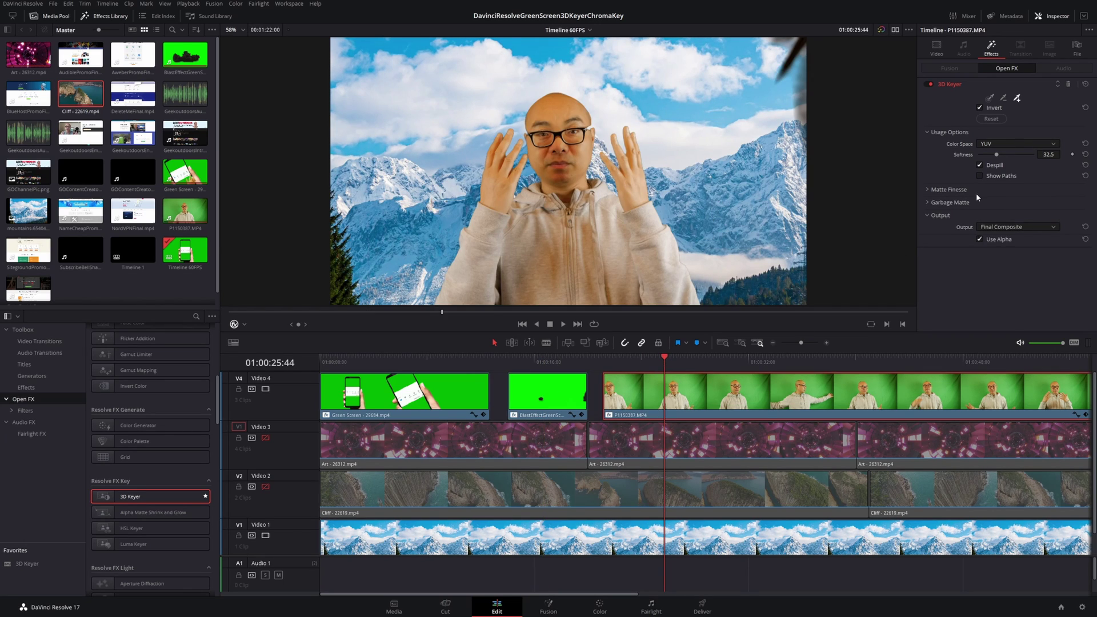
pyautogui.click(927, 189)
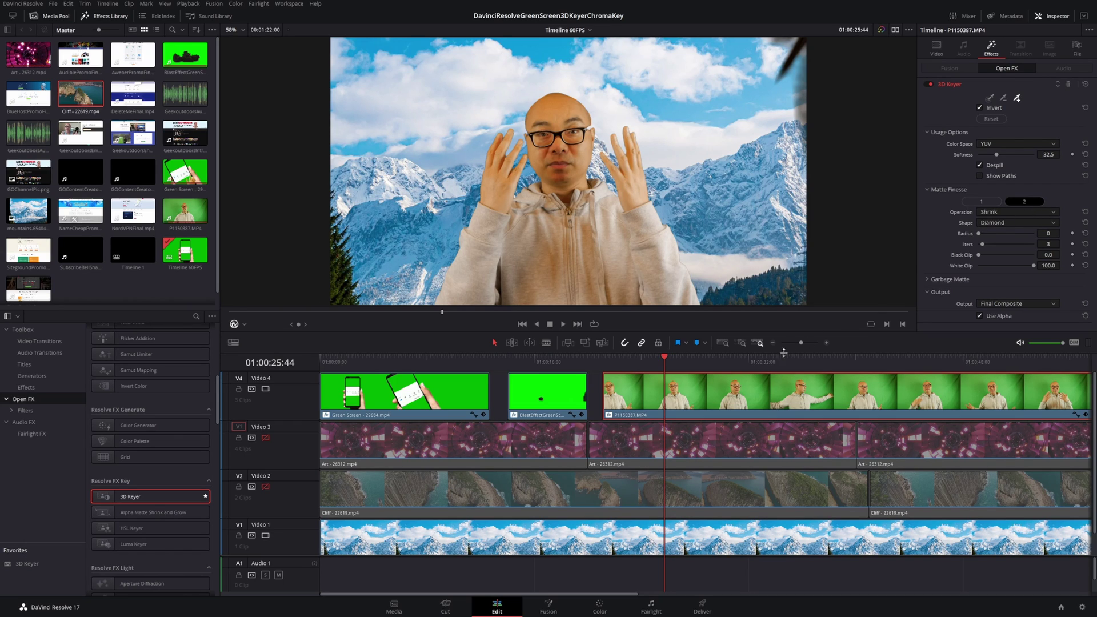
pyautogui.press('space')
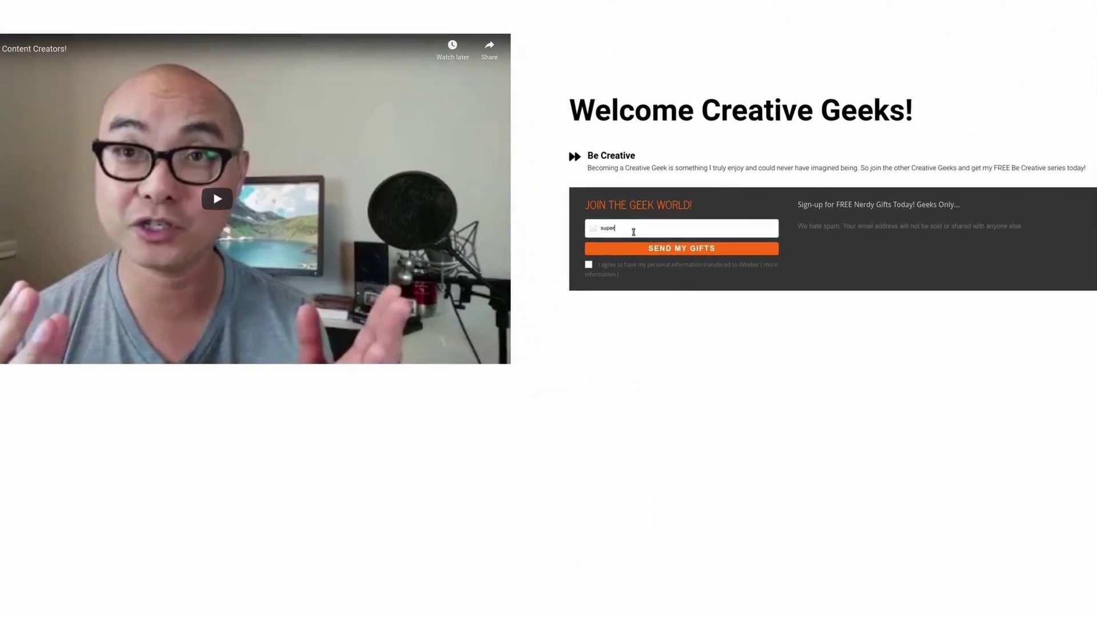
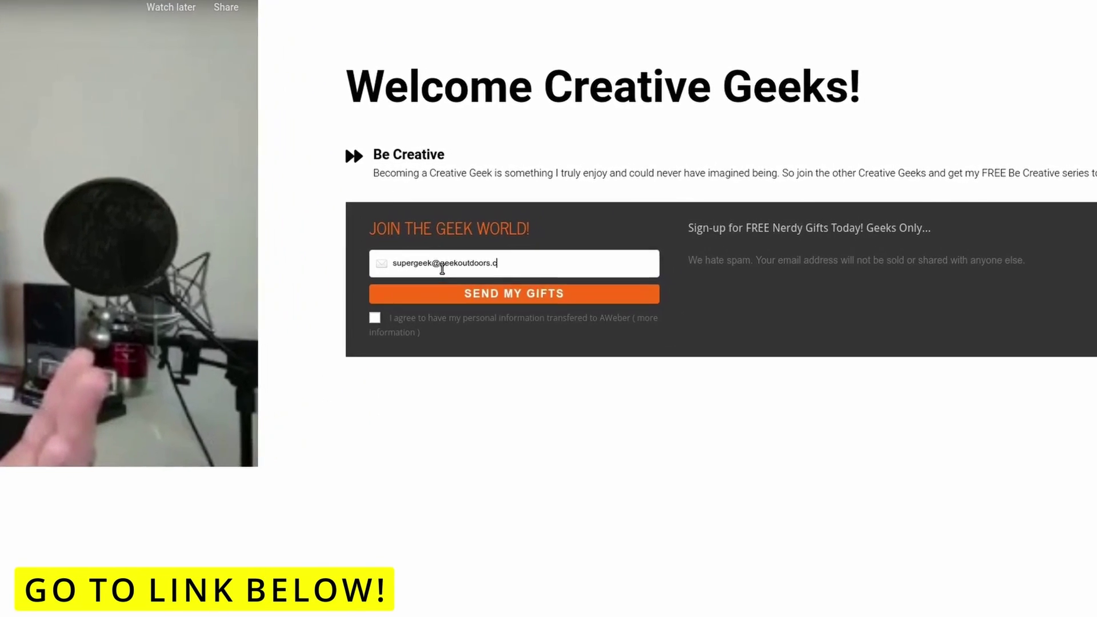